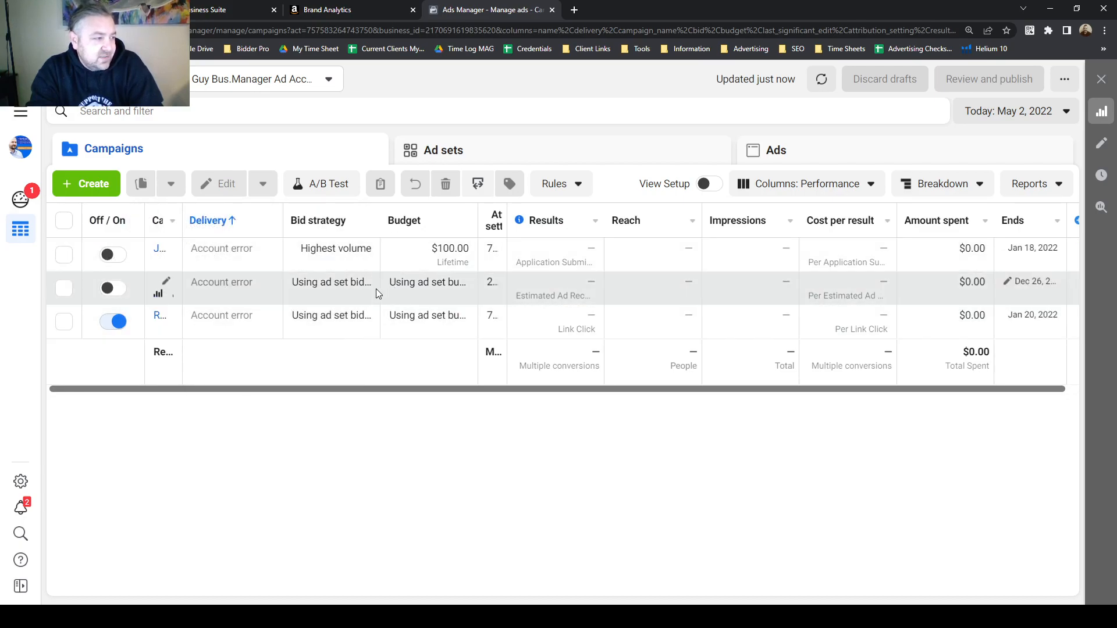
Start a new campaign with the Traffic objective.
{"action": "scroll", "coordinate": [845, 391], "scroll_direction": "right", "scroll_amount": 1}
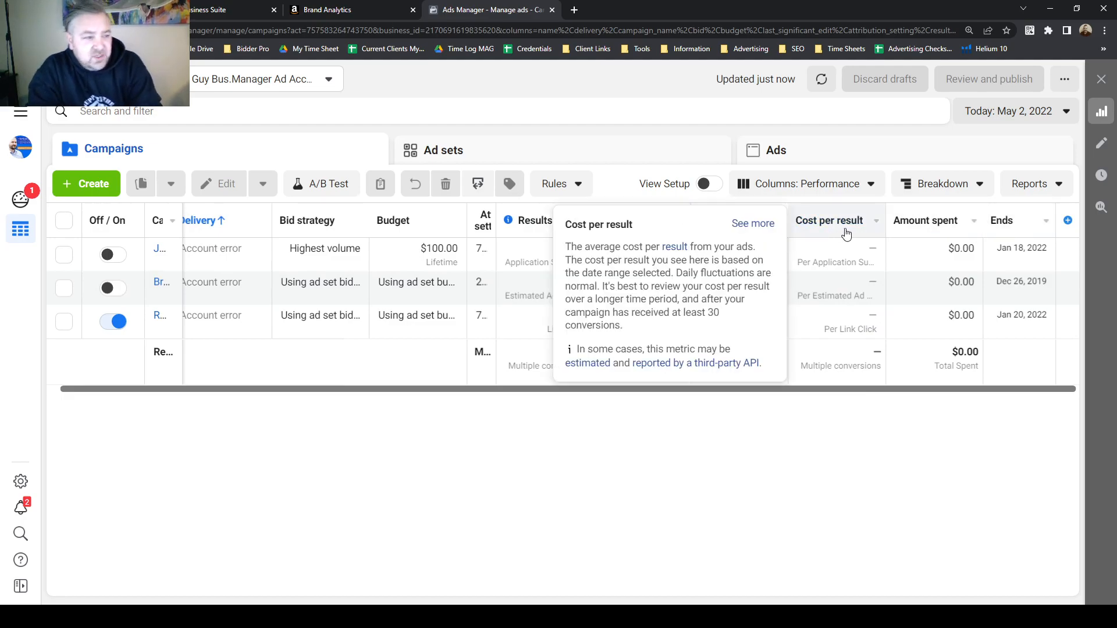
{"action": "mouse_move", "coordinate": [970, 229]}
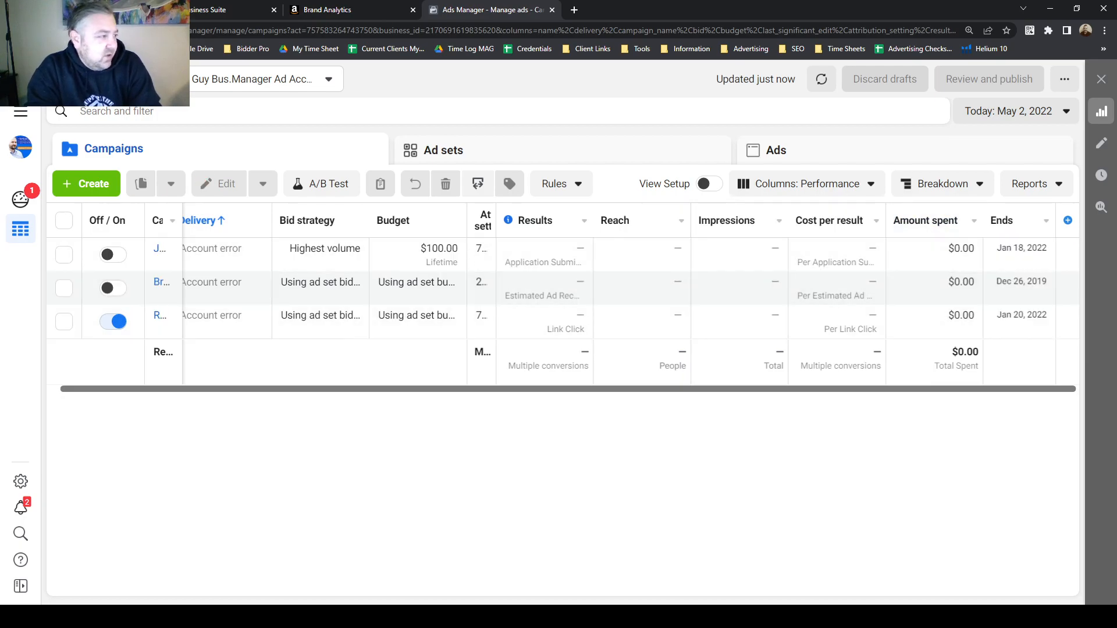
{"action": "left_click", "coordinate": [93, 185]}
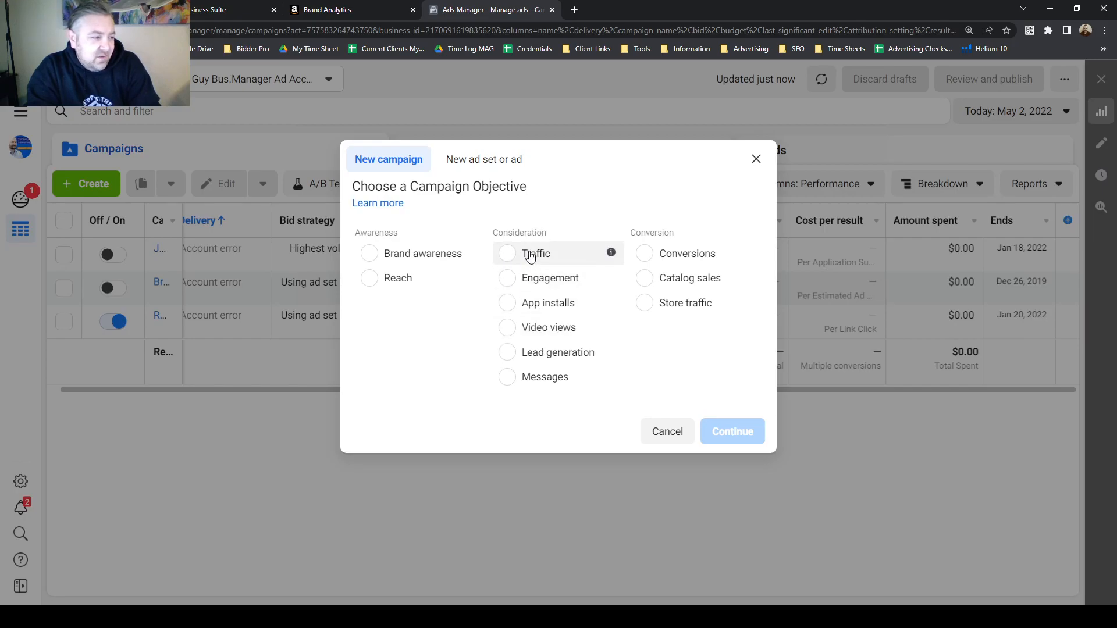
{"action": "mouse_move", "coordinate": [541, 261]}
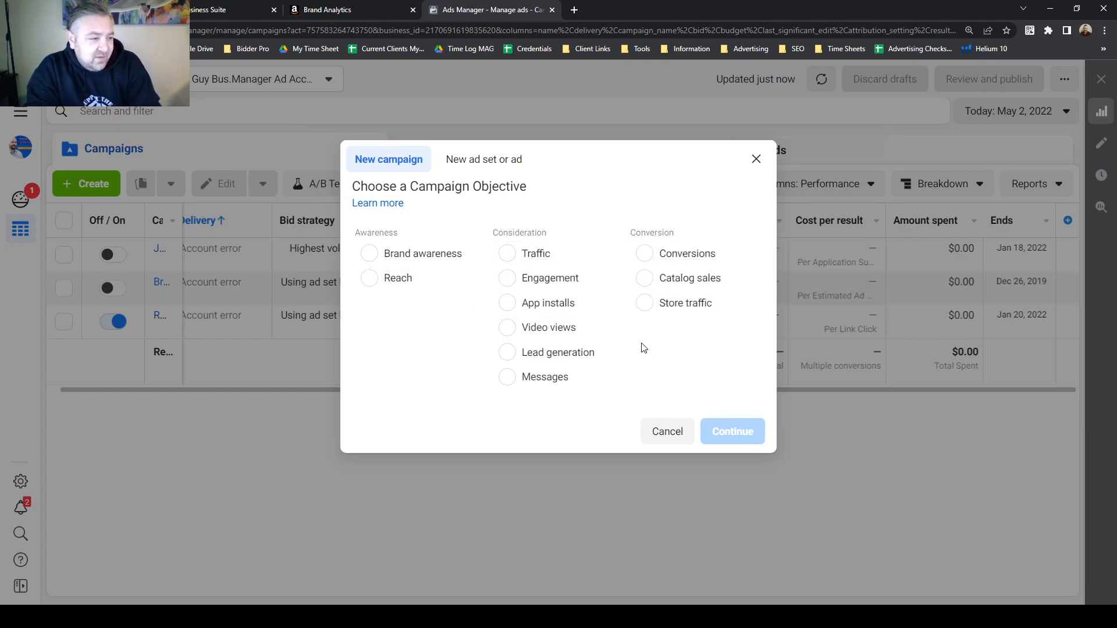
{"action": "mouse_move", "coordinate": [742, 294]}
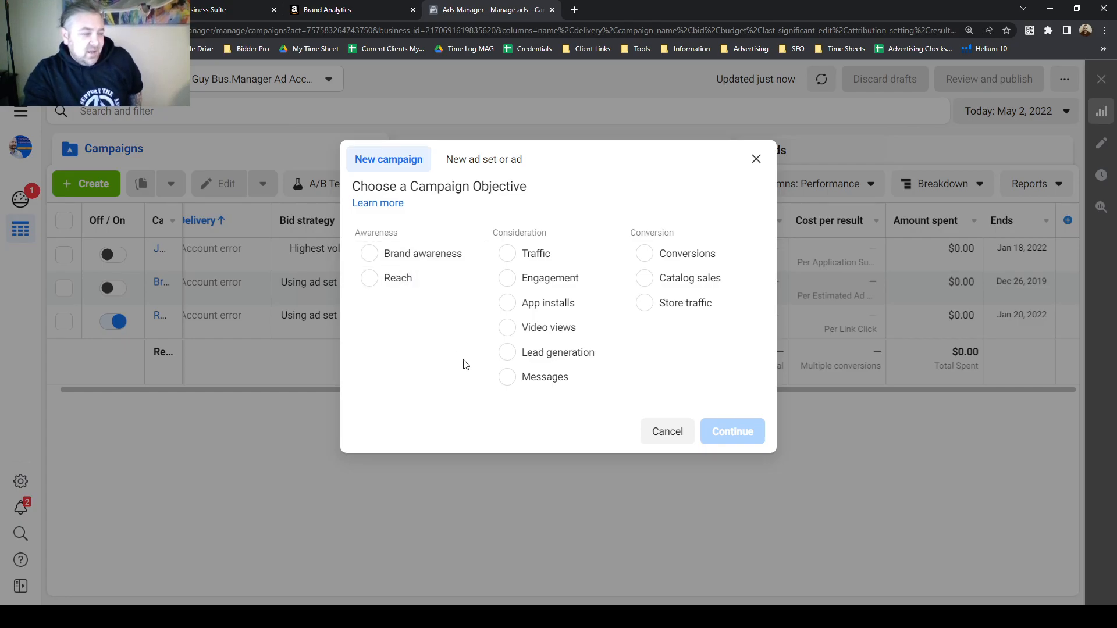
{"action": "left_click", "coordinate": [529, 255]}
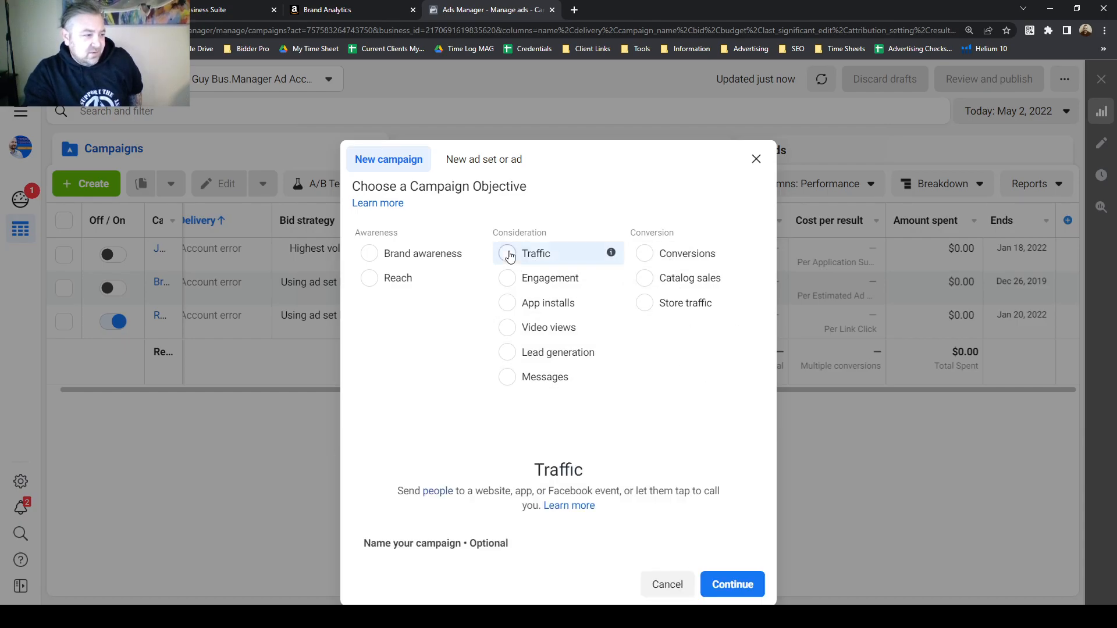
{"action": "left_click", "coordinate": [745, 490]}
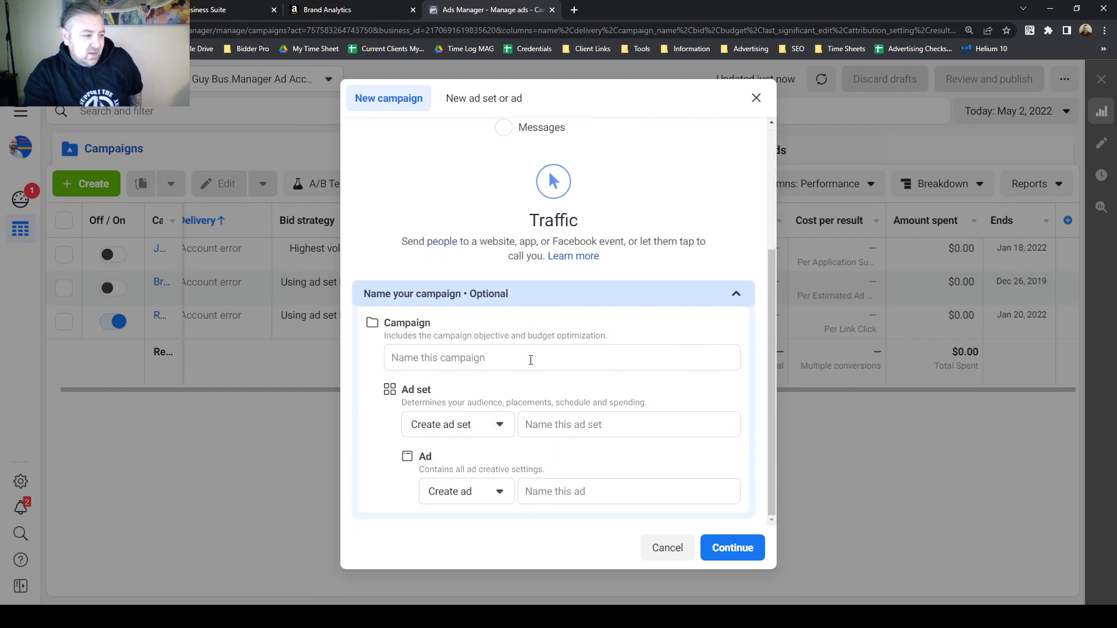
{"action": "left_click", "coordinate": [735, 549]}
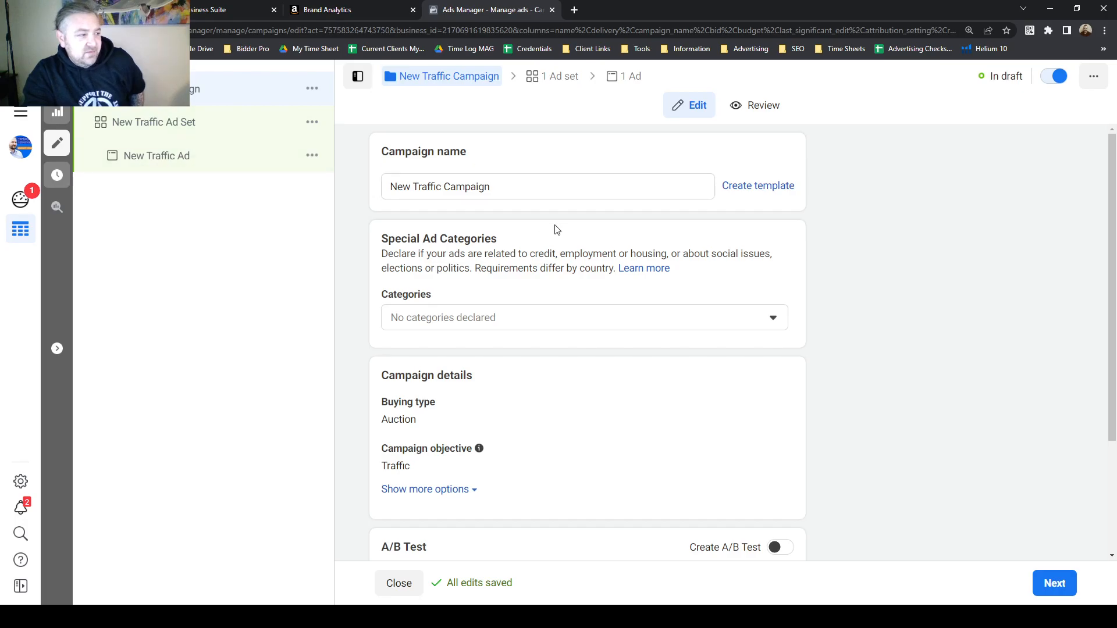
Name the campaign Test 1 and continue to the ad set level.
{"action": "left_click_drag", "start_coordinate": [504, 186], "coordinate": [387, 187]}
{"action": "type", "text": "Test 1"}
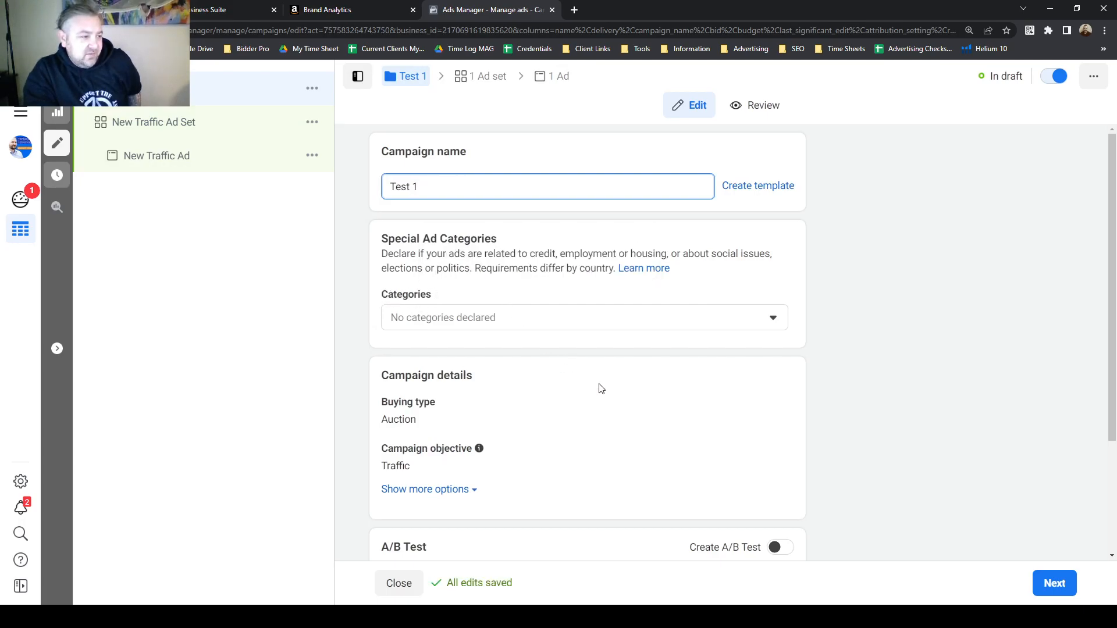
{"action": "scroll", "coordinate": [605, 389], "scroll_direction": "down", "scroll_amount": 1}
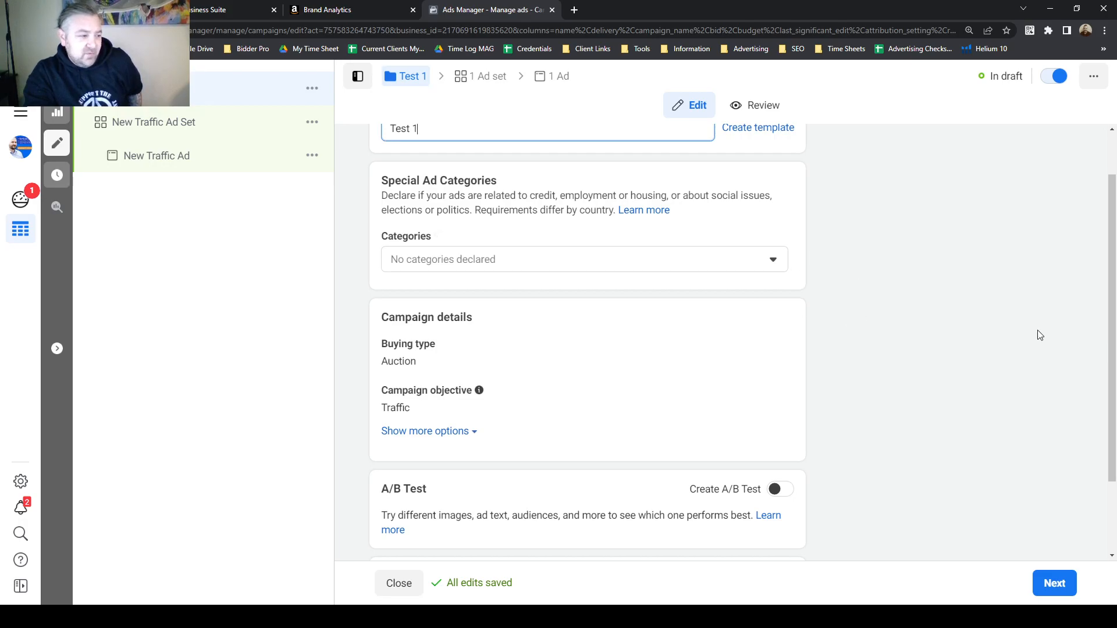
{"action": "scroll", "coordinate": [940, 331], "scroll_direction": "down", "scroll_amount": 2}
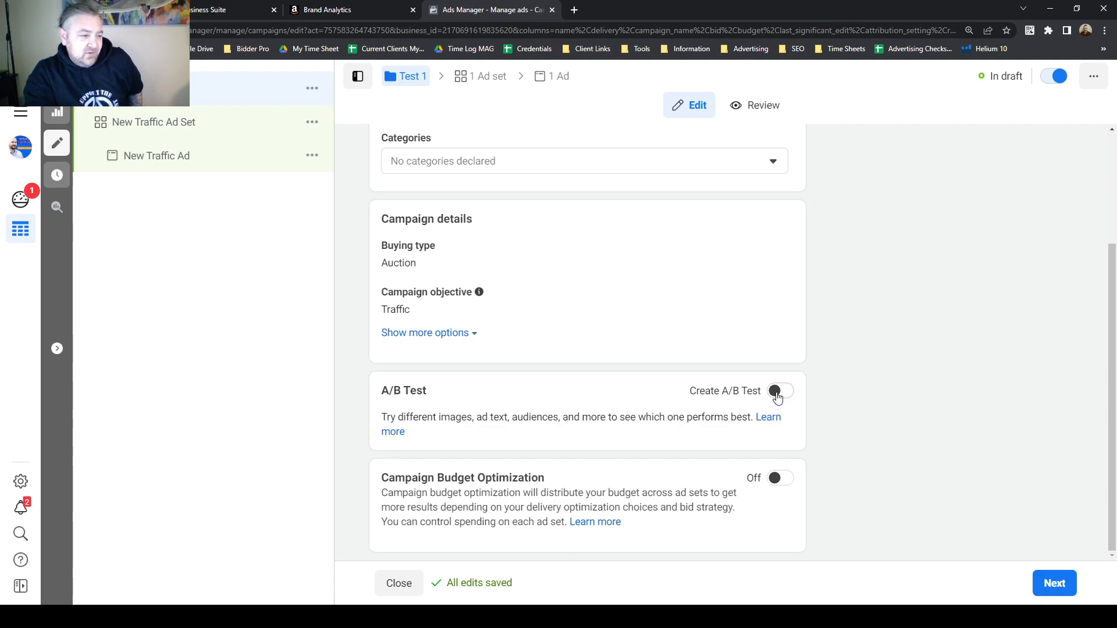
{"action": "left_click_drag", "start_coordinate": [382, 481], "coordinate": [550, 481]}
{"action": "left_click", "coordinate": [544, 479]}
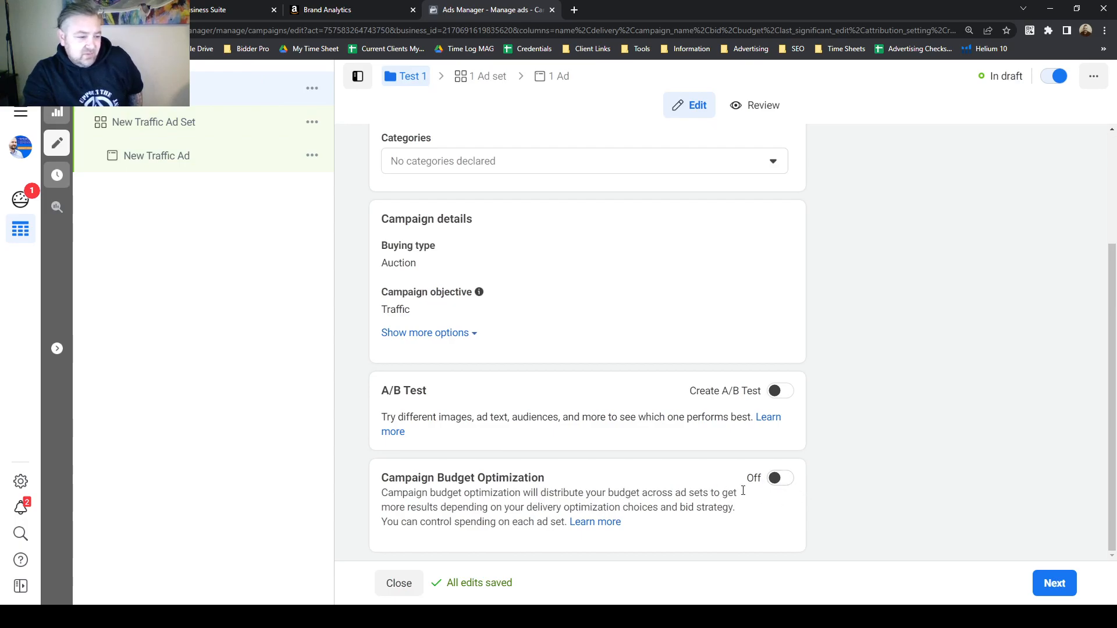
{"action": "left_click", "coordinate": [1052, 586]}
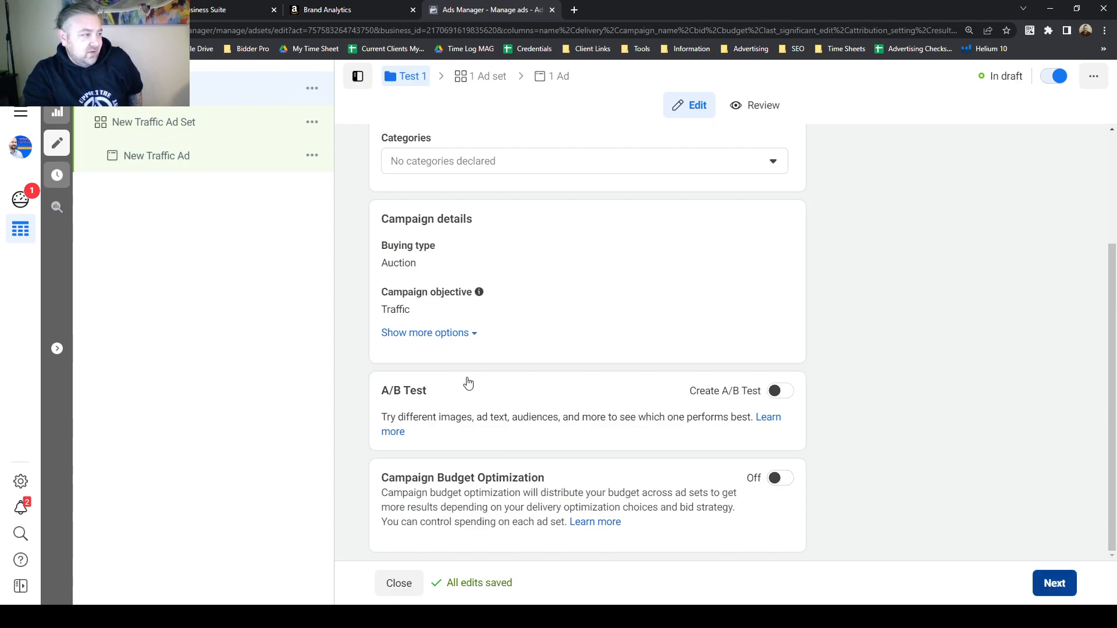
Name the ad set Test 1.
{"action": "left_click", "coordinate": [467, 187]}
{"action": "key", "text": "ctrl+a"}
{"action": "type", "text": "Test"}
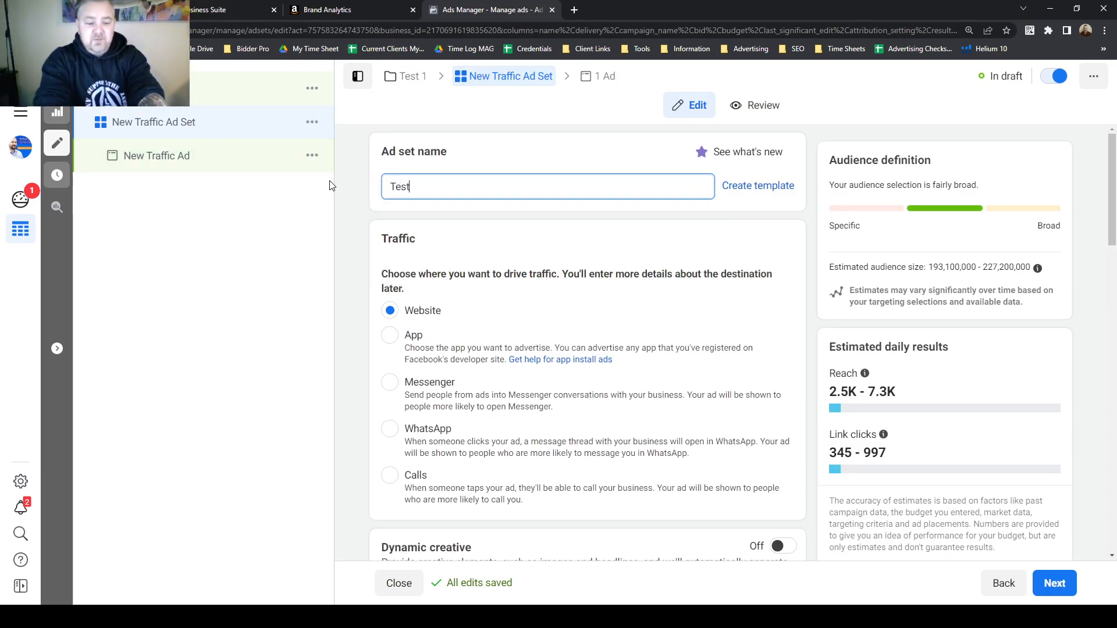
{"action": "type", "text": " 1"}
{"action": "left_click", "coordinate": [342, 235]}
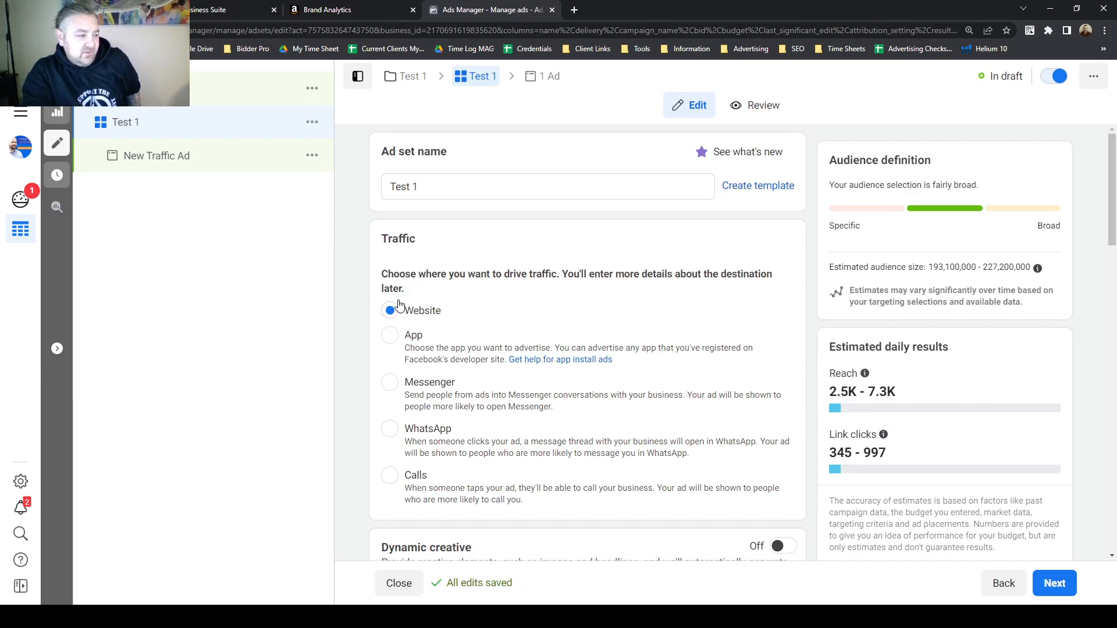
Review the ad set's traffic destination, budget and schedule settings.
{"action": "scroll", "coordinate": [384, 278], "scroll_direction": "down", "scroll_amount": 1}
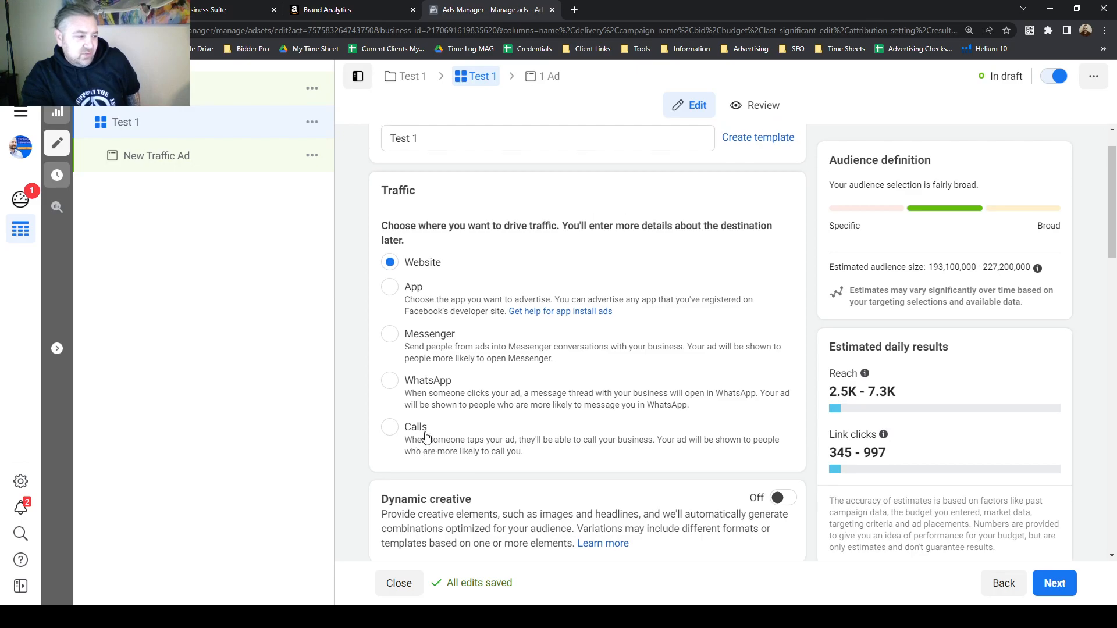
{"action": "scroll", "coordinate": [425, 436], "scroll_direction": "up", "scroll_amount": 1}
{"action": "scroll", "coordinate": [438, 482], "scroll_direction": "down", "scroll_amount": 1}
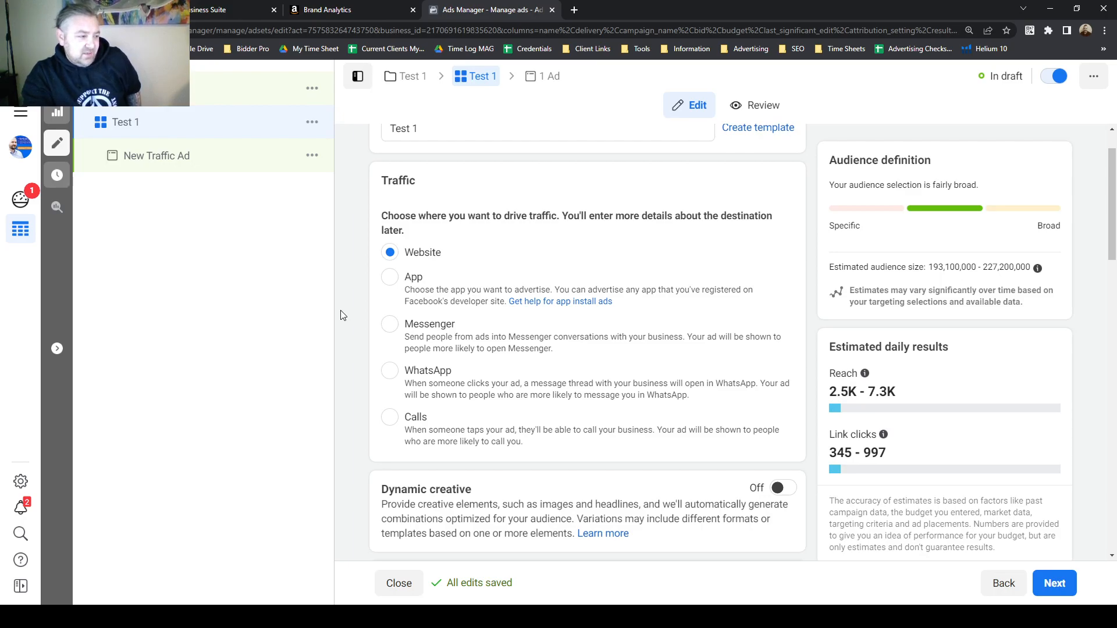
{"action": "scroll", "coordinate": [343, 315], "scroll_direction": "down", "scroll_amount": 1}
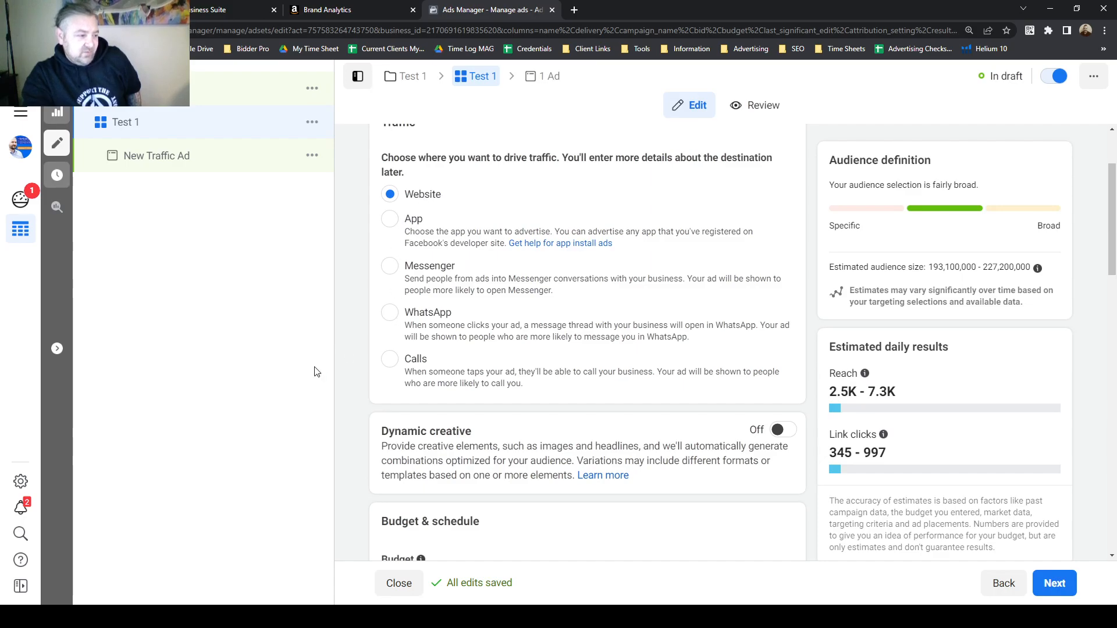
{"action": "scroll", "coordinate": [355, 320], "scroll_direction": "down", "scroll_amount": 2}
{"action": "scroll", "coordinate": [344, 315], "scroll_direction": "down", "scroll_amount": 2}
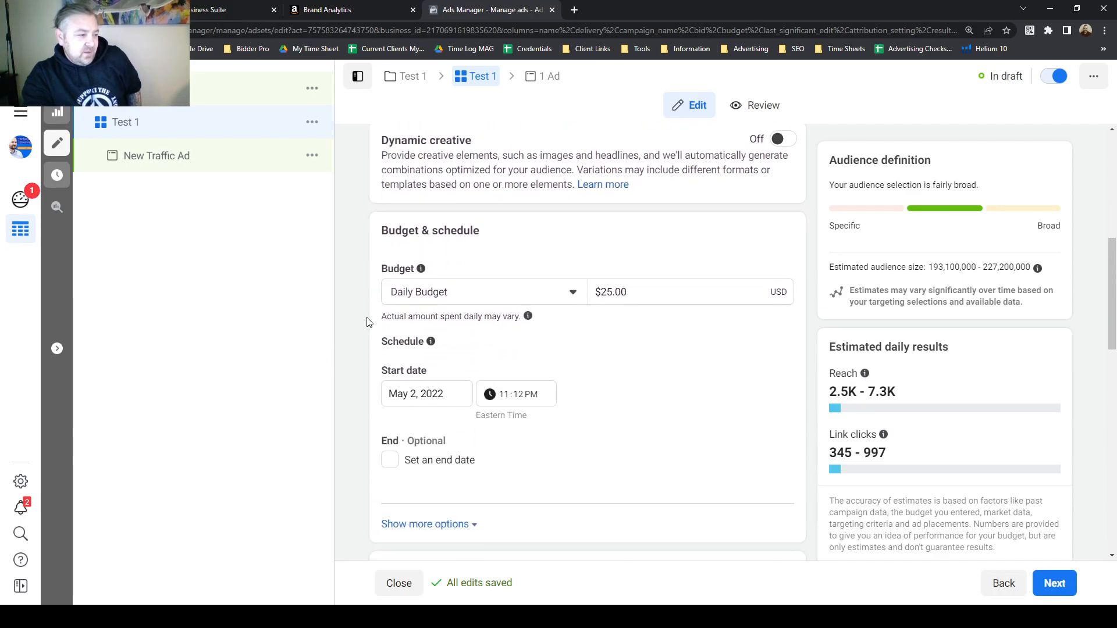
{"action": "mouse_move", "coordinate": [528, 316]}
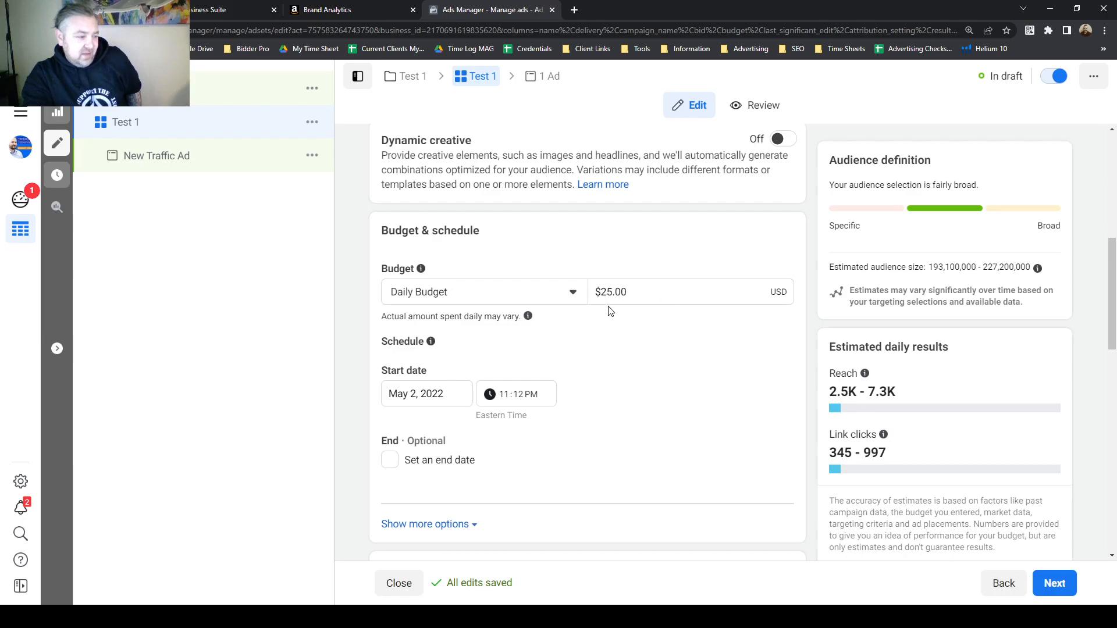
{"action": "scroll", "coordinate": [476, 339], "scroll_direction": "down", "scroll_amount": 1}
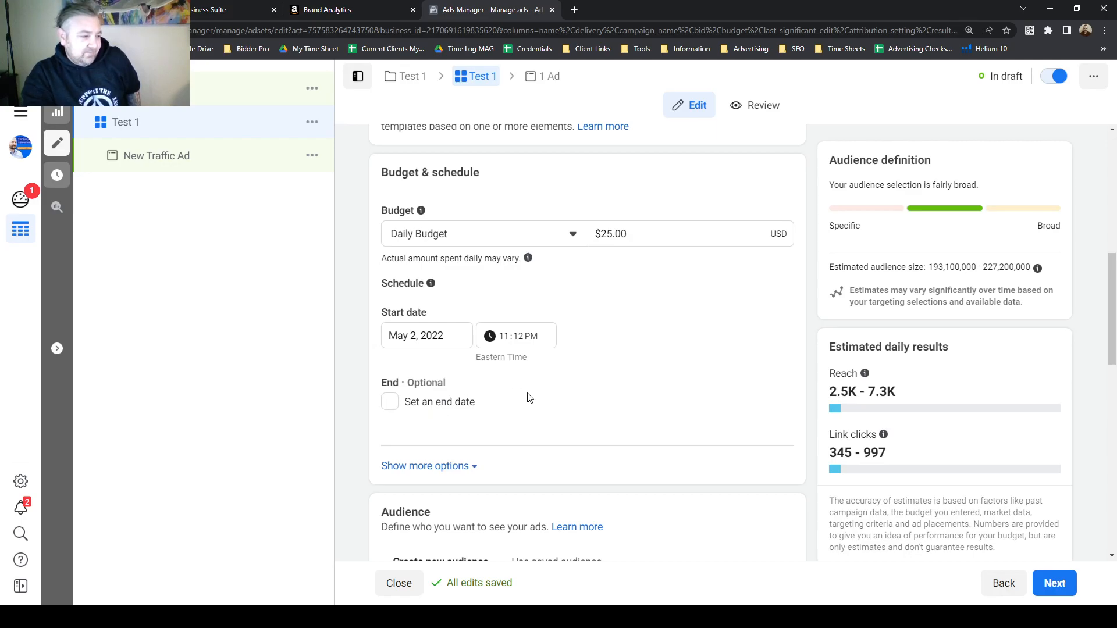
{"action": "scroll", "coordinate": [522, 400], "scroll_direction": "down", "scroll_amount": 5}
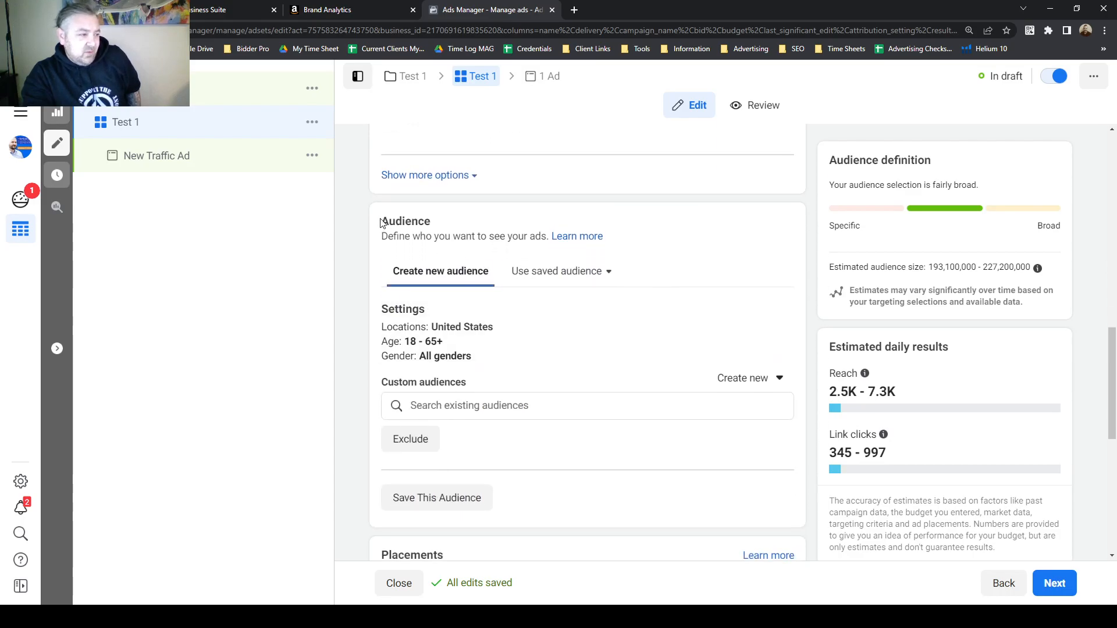
Examine the audience settings and the estimated audience size.
{"action": "left_click_drag", "start_coordinate": [381, 223], "coordinate": [439, 229]}
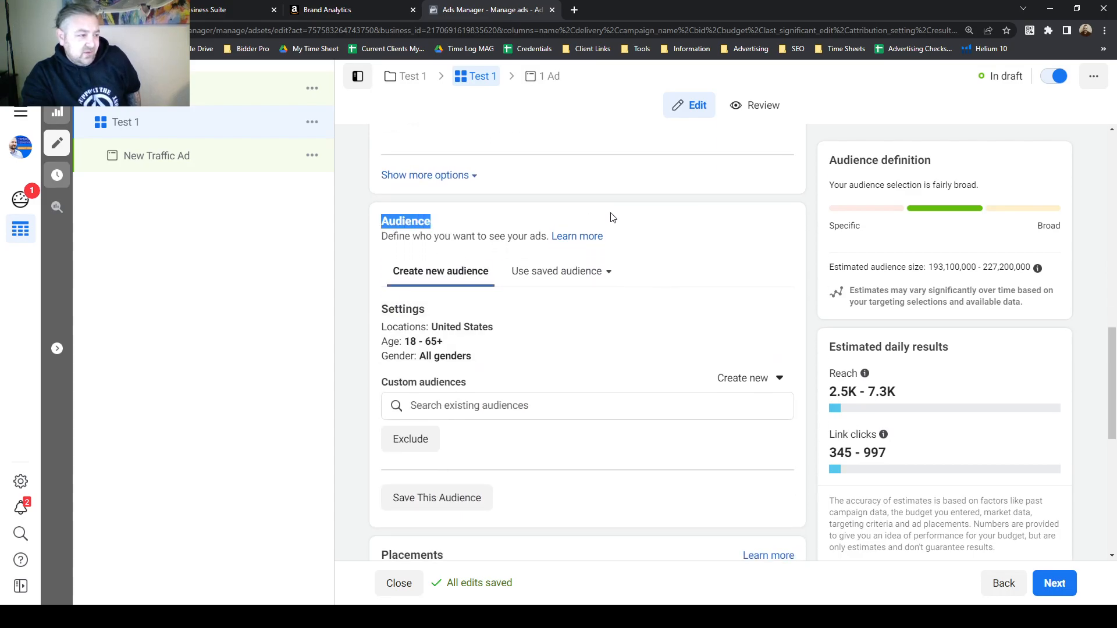
{"action": "left_click", "coordinate": [399, 228]}
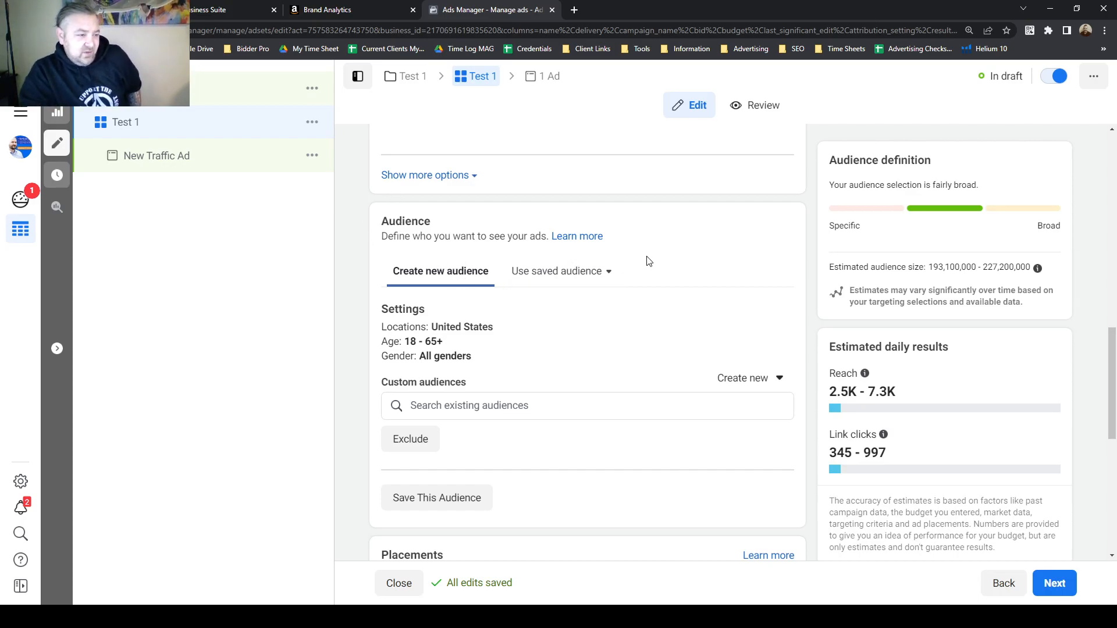
{"action": "scroll", "coordinate": [663, 268], "scroll_direction": "down", "scroll_amount": 1}
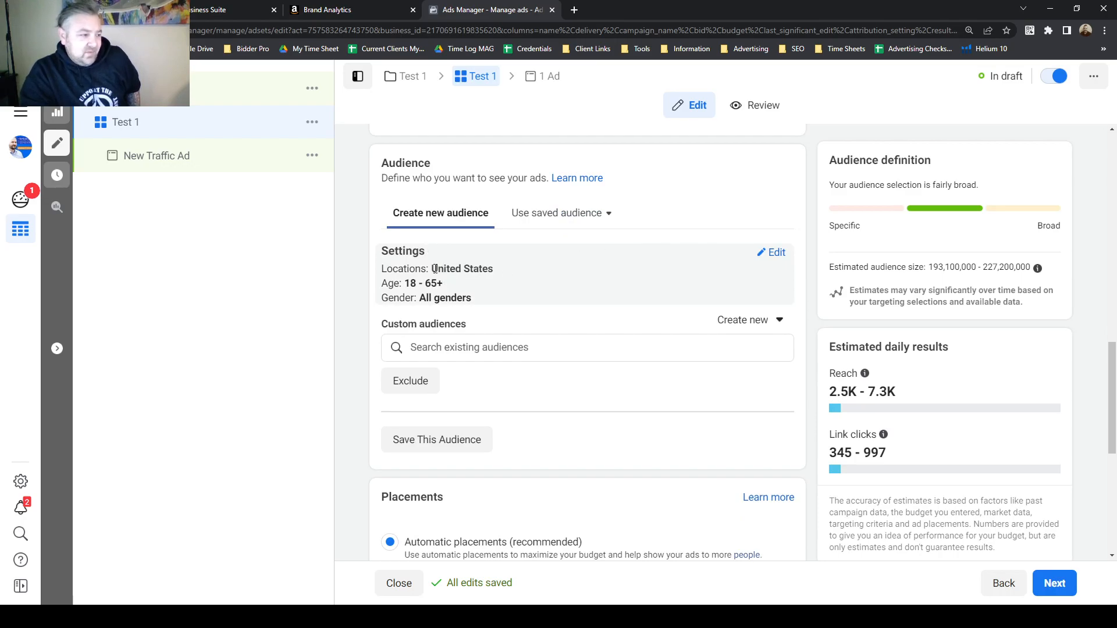
{"action": "left_click_drag", "start_coordinate": [432, 268], "coordinate": [511, 299]}
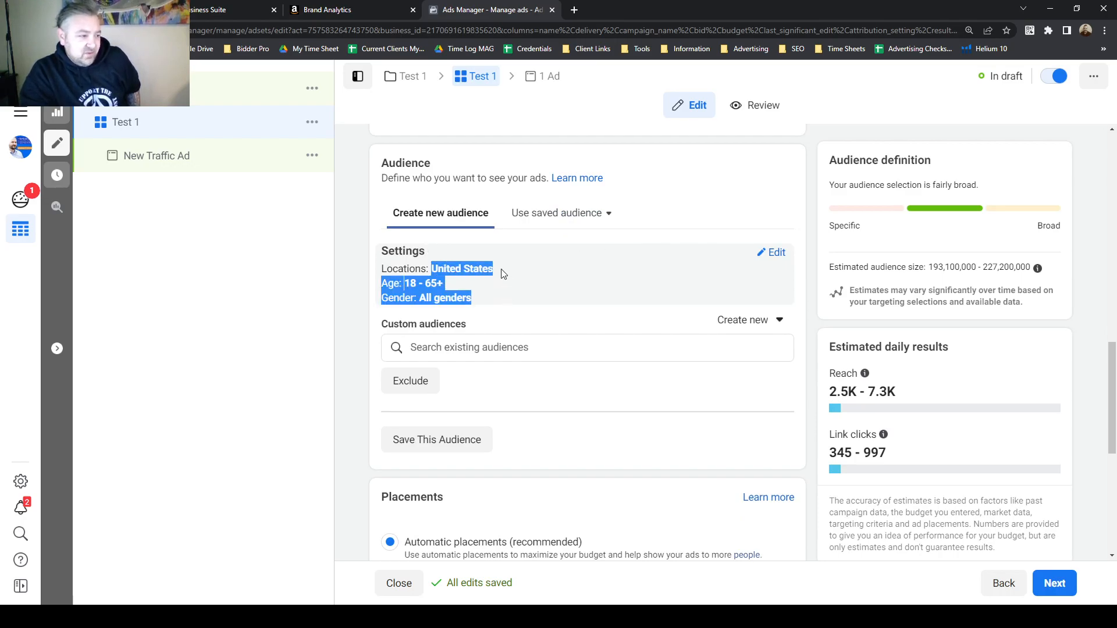
{"action": "left_click", "coordinate": [477, 269]}
{"action": "left_click_drag", "start_coordinate": [832, 267], "coordinate": [999, 267]}
{"action": "left_click", "coordinate": [996, 267]}
{"action": "left_click", "coordinate": [999, 265]}
{"action": "left_click", "coordinate": [997, 267]}
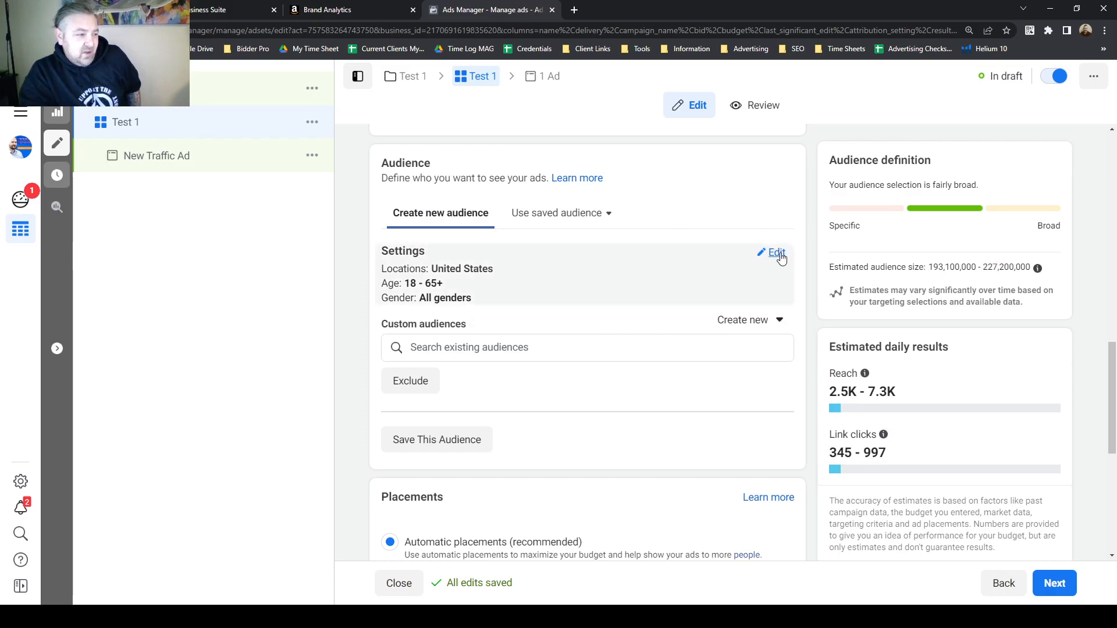
{"action": "left_click_drag", "start_coordinate": [410, 282], "coordinate": [444, 283]}
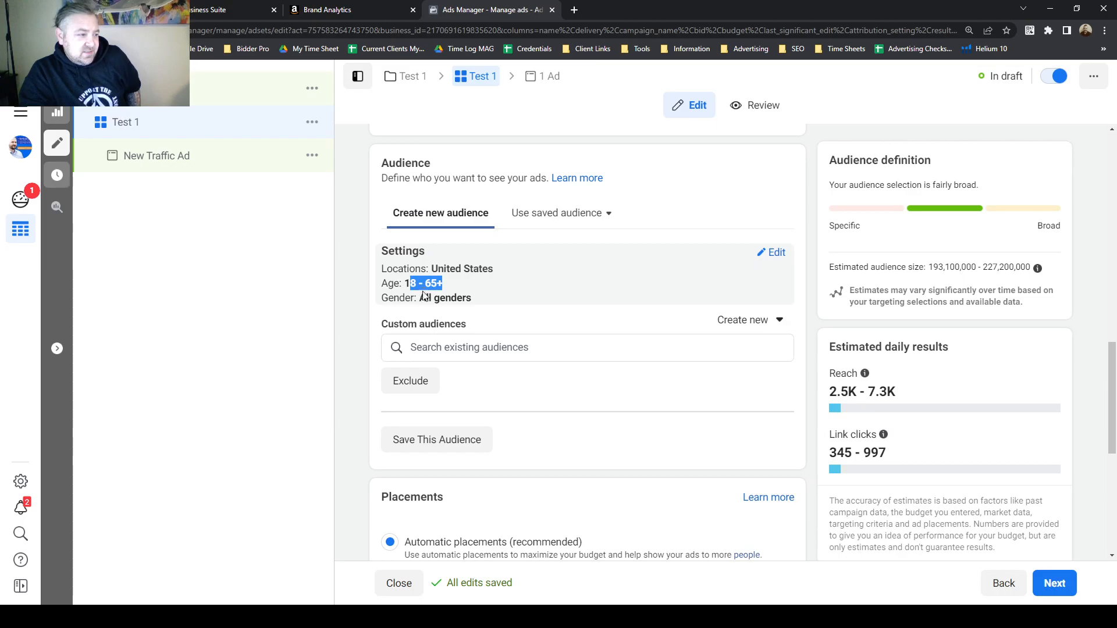
{"action": "left_click", "coordinate": [425, 292]}
{"action": "left_click_drag", "start_coordinate": [431, 271], "coordinate": [536, 281]}
{"action": "left_click", "coordinate": [477, 262]}
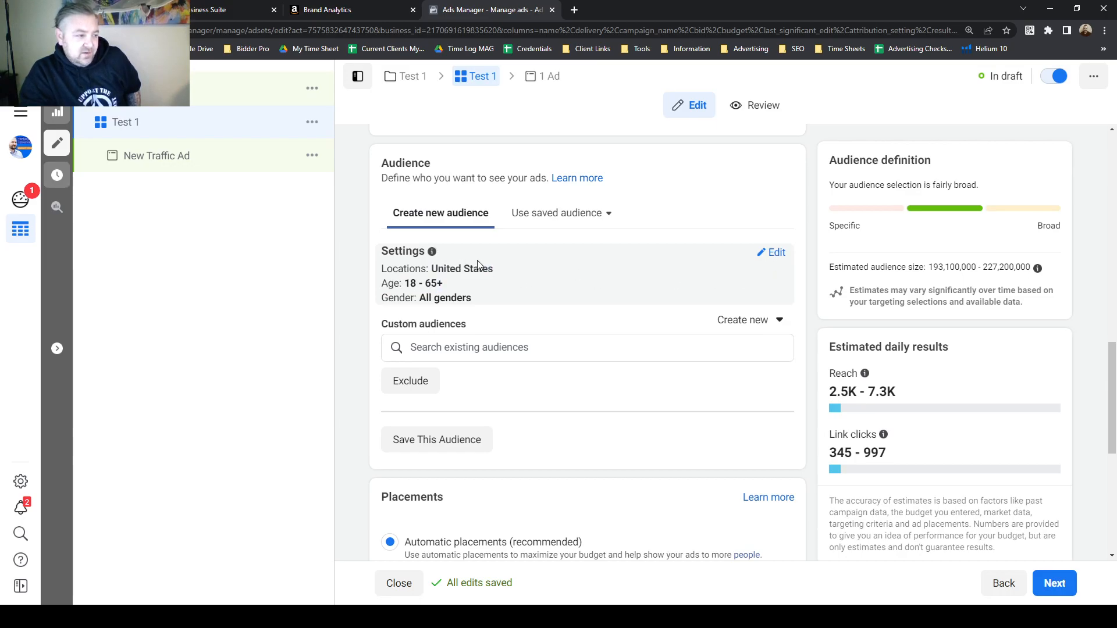
Edit the audience location to target California, United States.
{"action": "left_click", "coordinate": [774, 254]}
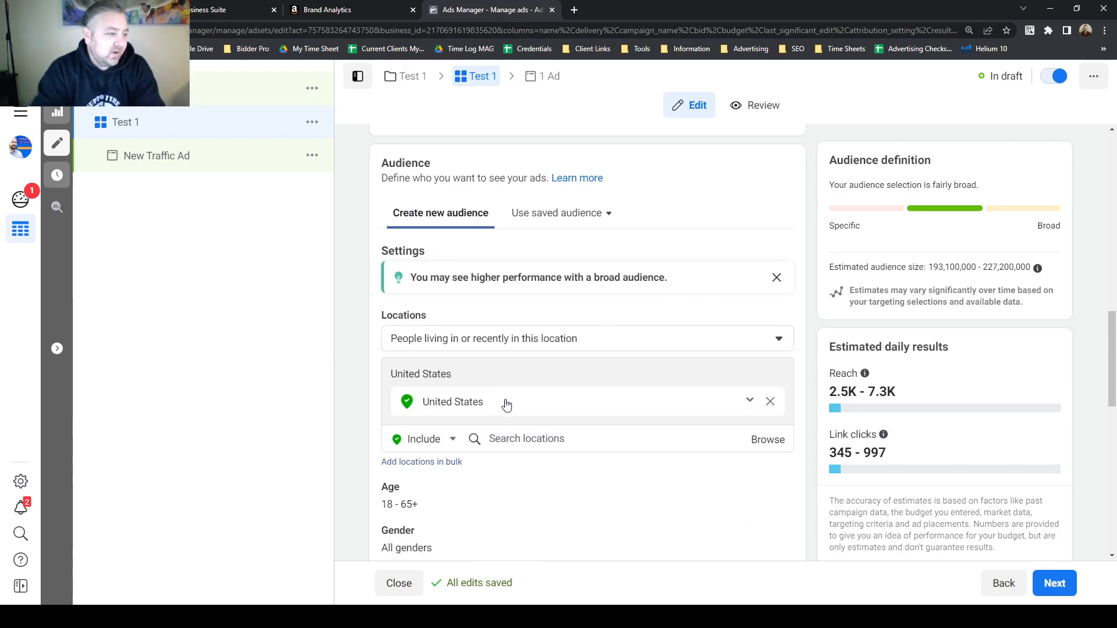
{"action": "left_click", "coordinate": [542, 439]}
{"action": "type", "text": "california"}
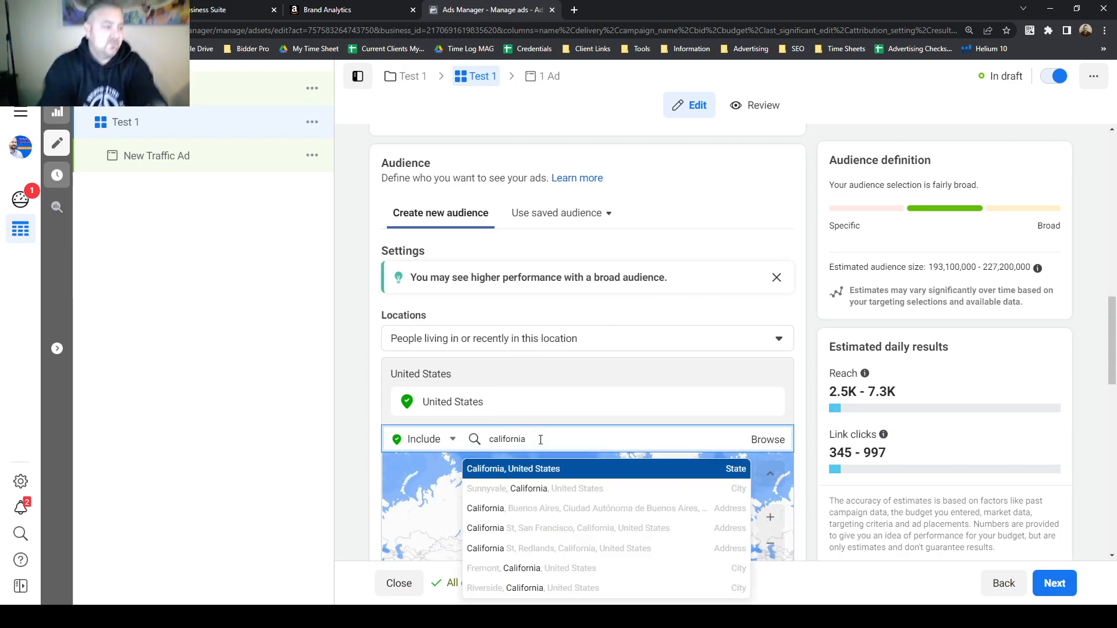
{"action": "left_click", "coordinate": [527, 473]}
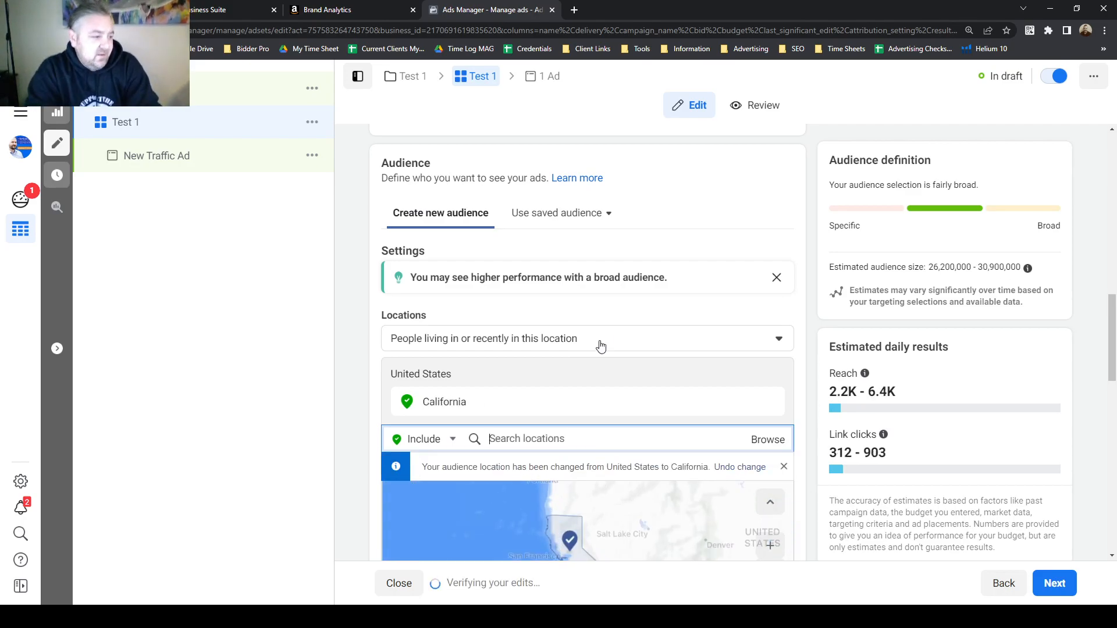
{"action": "scroll", "coordinate": [579, 374], "scroll_direction": "down", "scroll_amount": 3}
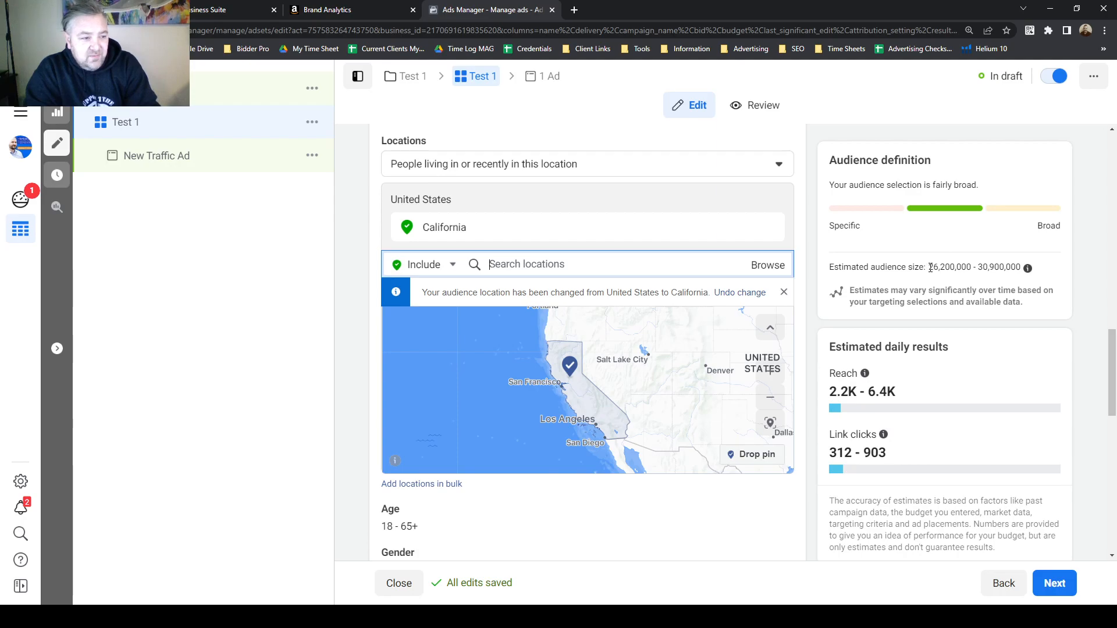
{"action": "left_click_drag", "start_coordinate": [983, 268], "coordinate": [1022, 269]}
{"action": "left_click", "coordinate": [1001, 265]}
Set the audience's maximum age to 54, keeping the minimum at 18.
{"action": "scroll", "coordinate": [750, 333], "scroll_direction": "down", "scroll_amount": 2}
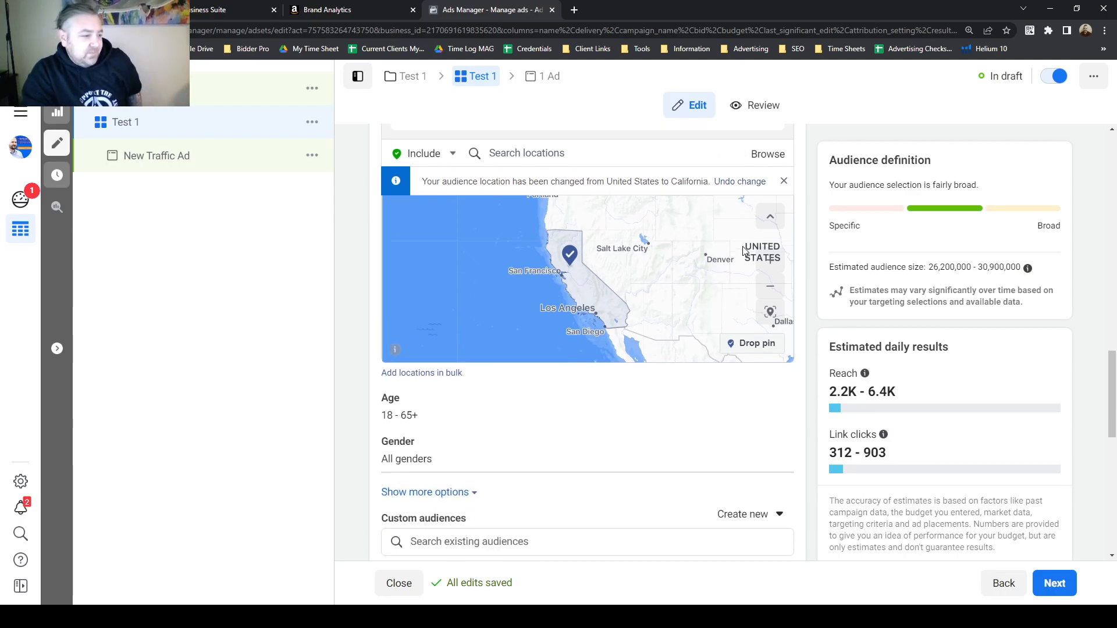
{"action": "left_click", "coordinate": [773, 396]}
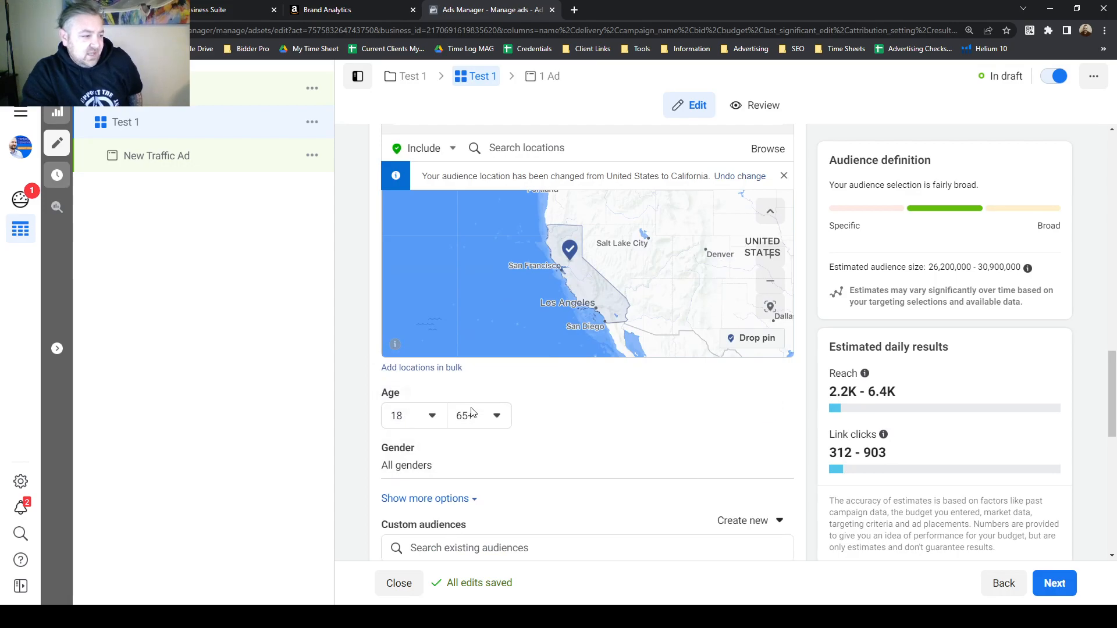
{"action": "left_click", "coordinate": [496, 416]}
{"action": "scroll", "coordinate": [504, 350], "scroll_direction": "up", "scroll_amount": 2}
{"action": "scroll", "coordinate": [502, 350], "scroll_direction": "up", "scroll_amount": 3}
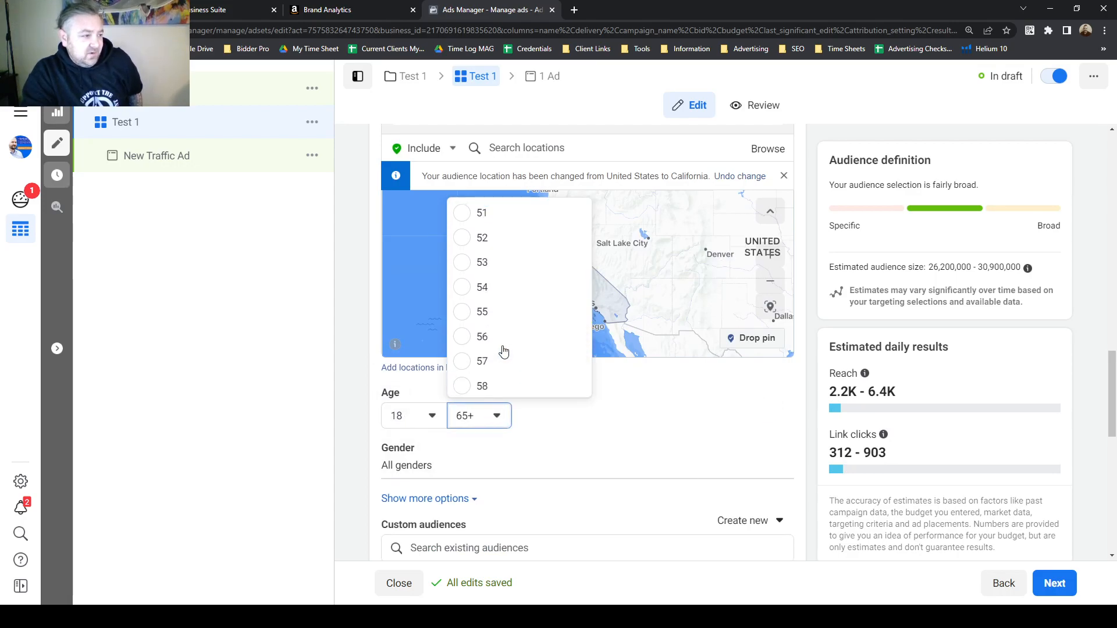
{"action": "left_click", "coordinate": [499, 288]}
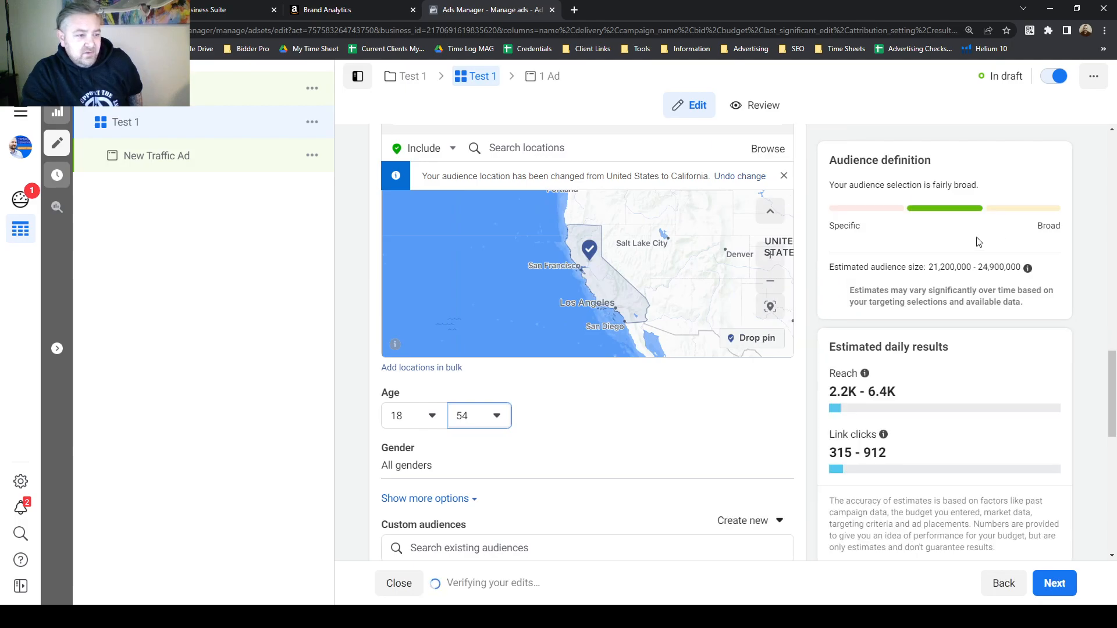
Review the estimated audience size and the gender and location targeting settings.
{"action": "left_click_drag", "start_coordinate": [980, 268], "coordinate": [1021, 269]}
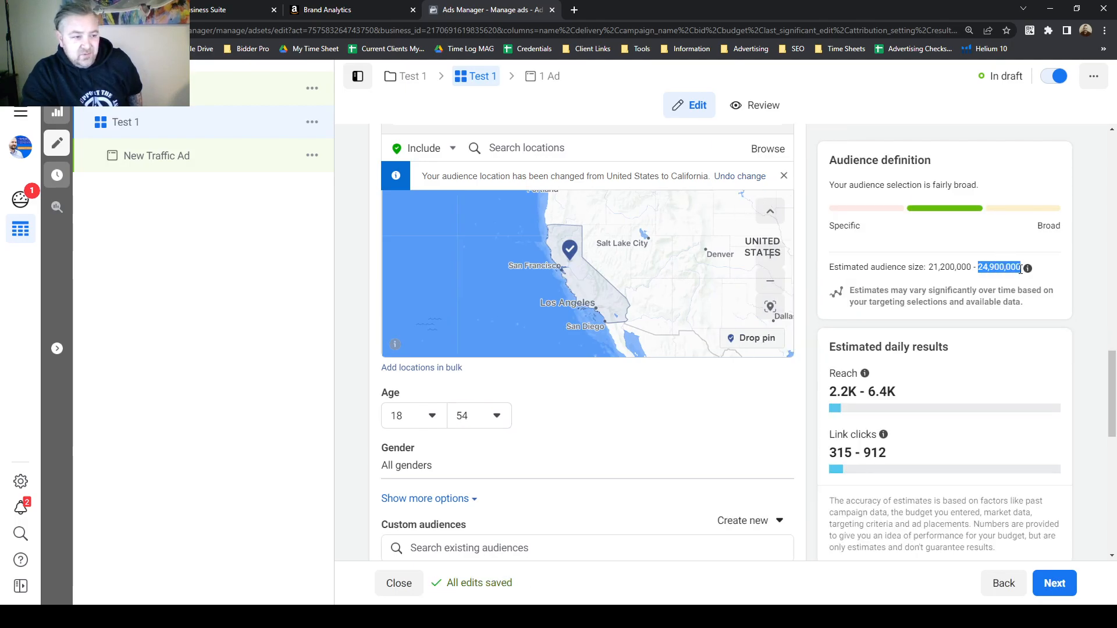
{"action": "scroll", "coordinate": [710, 390], "scroll_direction": "down", "scroll_amount": 3}
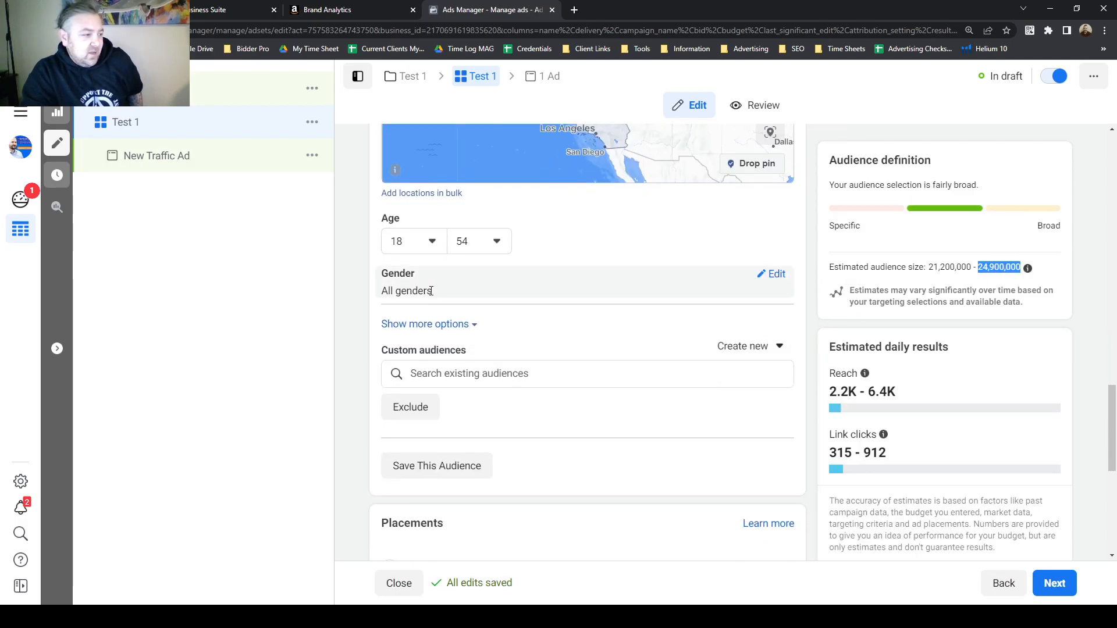
{"action": "left_click_drag", "start_coordinate": [435, 291], "coordinate": [383, 291]}
{"action": "left_click", "coordinate": [636, 233]}
{"action": "scroll", "coordinate": [653, 269], "scroll_direction": "down", "scroll_amount": 2}
{"action": "scroll", "coordinate": [658, 309], "scroll_direction": "up", "scroll_amount": 2}
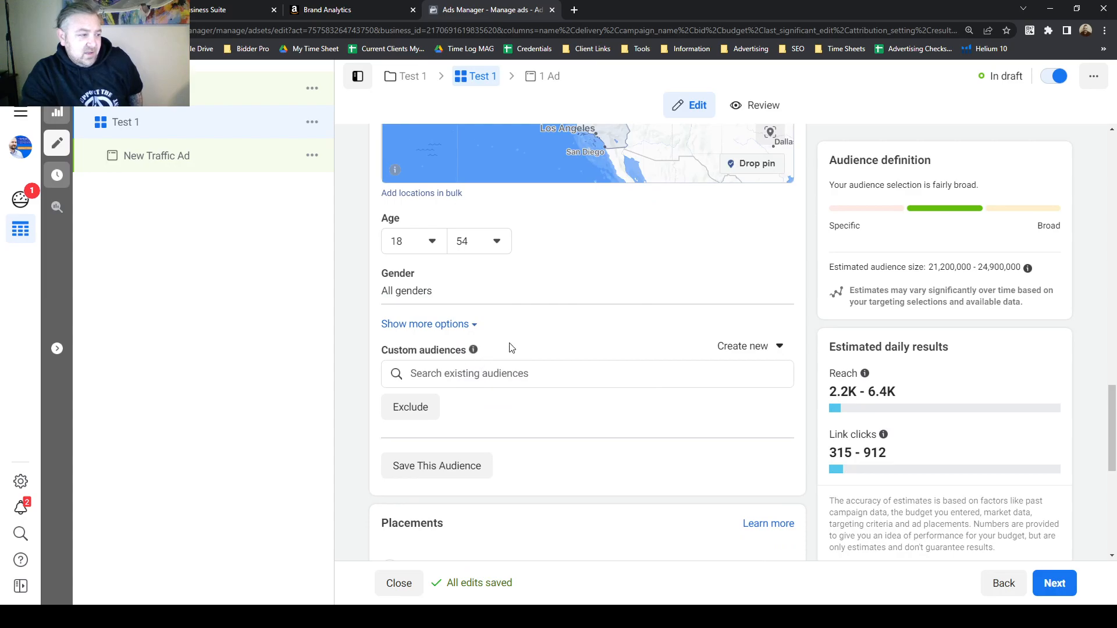
{"action": "scroll", "coordinate": [544, 344], "scroll_direction": "up", "scroll_amount": 5}
{"action": "scroll", "coordinate": [687, 347], "scroll_direction": "down", "scroll_amount": 3}
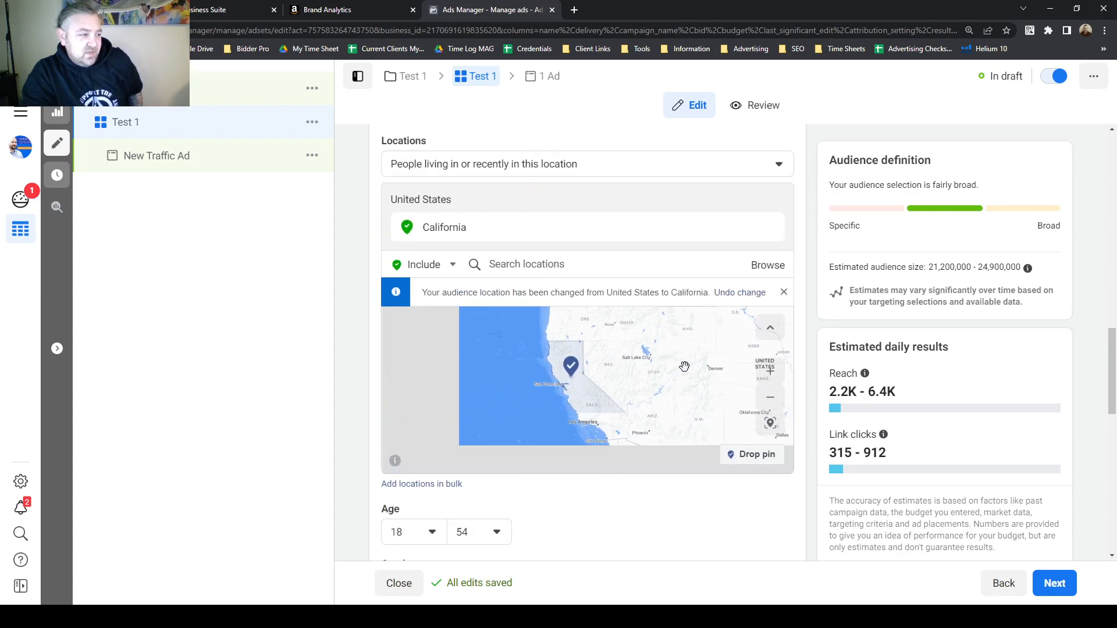
{"action": "scroll", "coordinate": [669, 516], "scroll_direction": "down", "scroll_amount": 2}
{"action": "scroll", "coordinate": [659, 398], "scroll_direction": "down", "scroll_amount": 1}
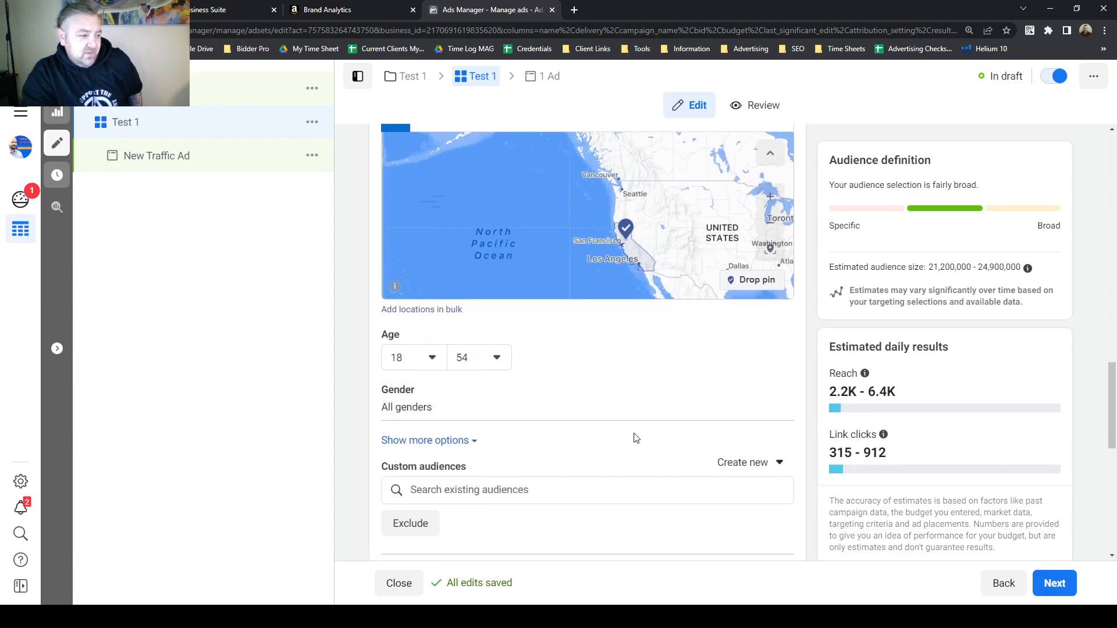
{"action": "scroll", "coordinate": [719, 379], "scroll_direction": "down", "scroll_amount": 2}
{"action": "scroll", "coordinate": [654, 372], "scroll_direction": "up", "scroll_amount": 5}
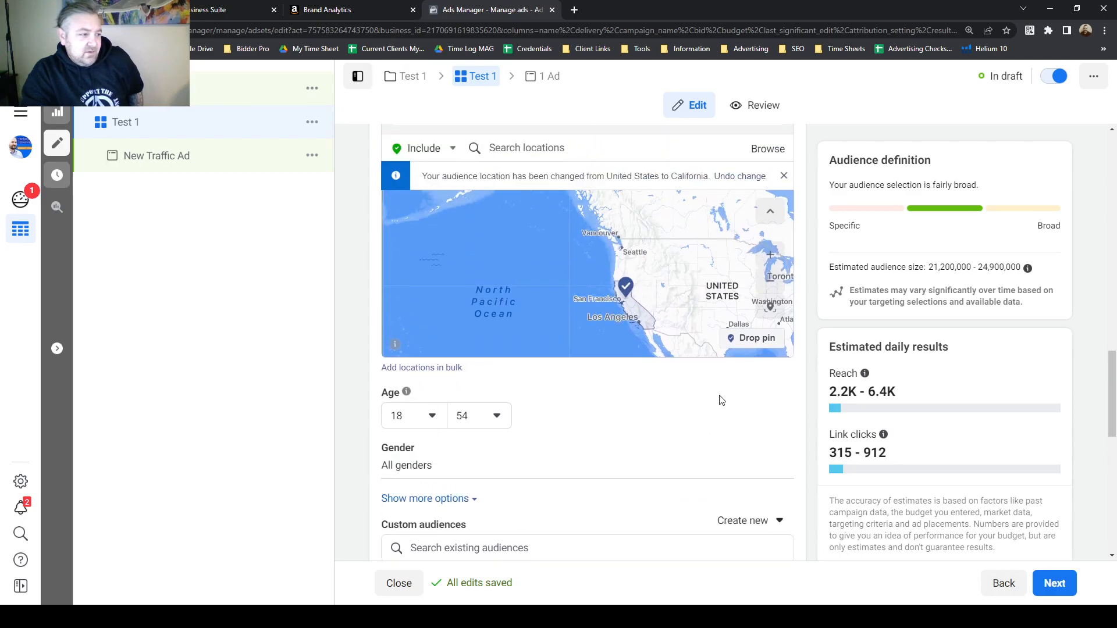
{"action": "scroll", "coordinate": [667, 366], "scroll_direction": "down", "scroll_amount": 2}
{"action": "scroll", "coordinate": [657, 465], "scroll_direction": "down", "scroll_amount": 3}
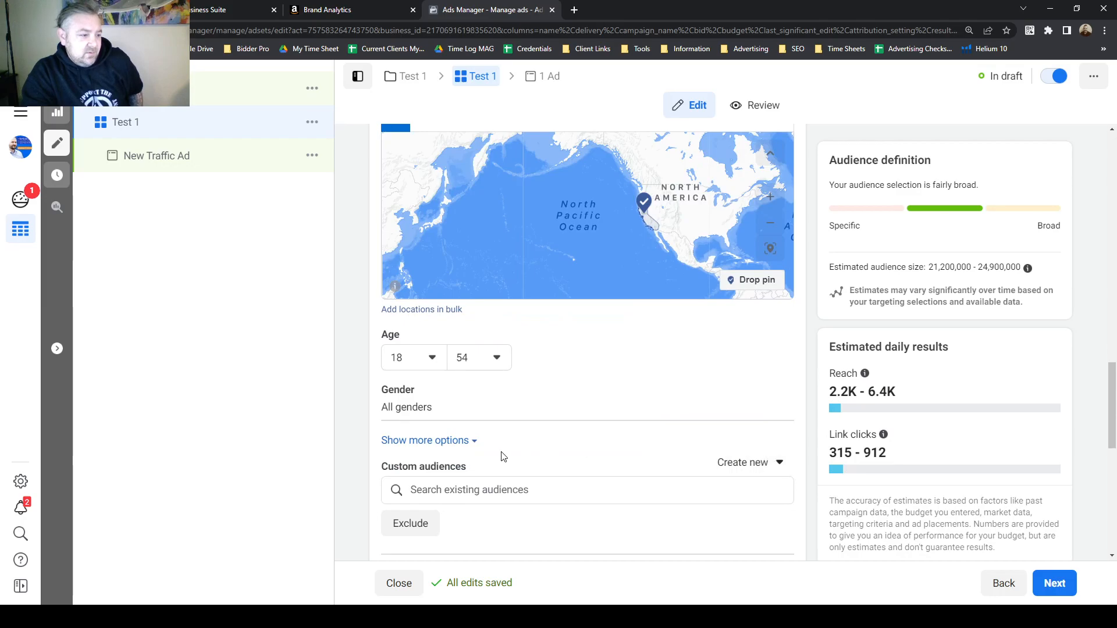
Open detailed targeting and add the Off-roading interest.
{"action": "left_click", "coordinate": [463, 442]}
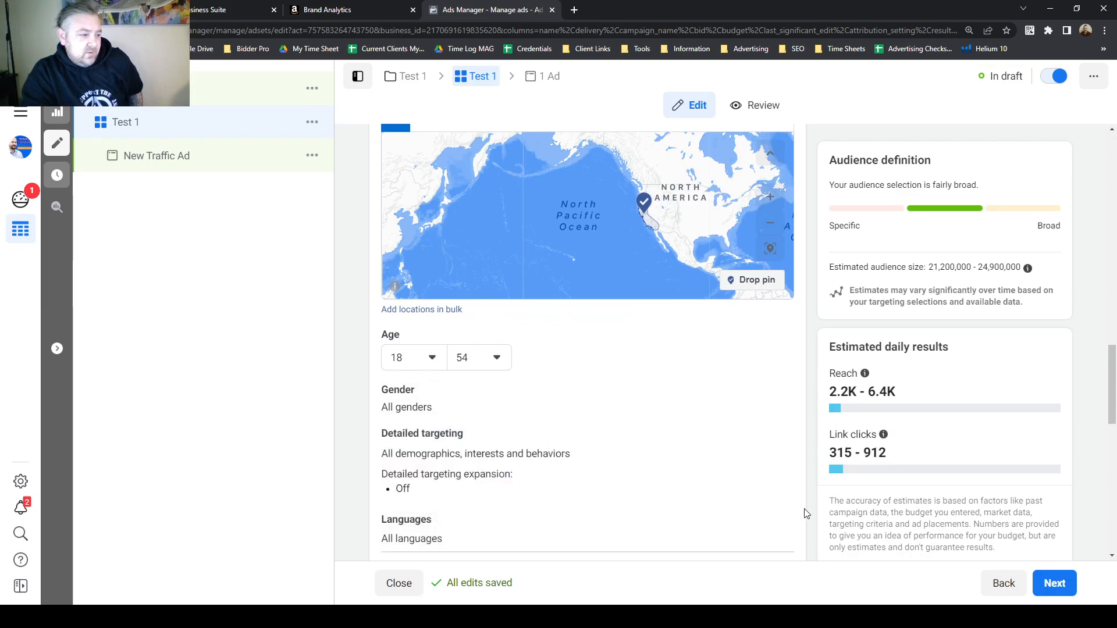
{"action": "left_click", "coordinate": [776, 438]}
{"action": "scroll", "coordinate": [781, 442], "scroll_direction": "down", "scroll_amount": 2}
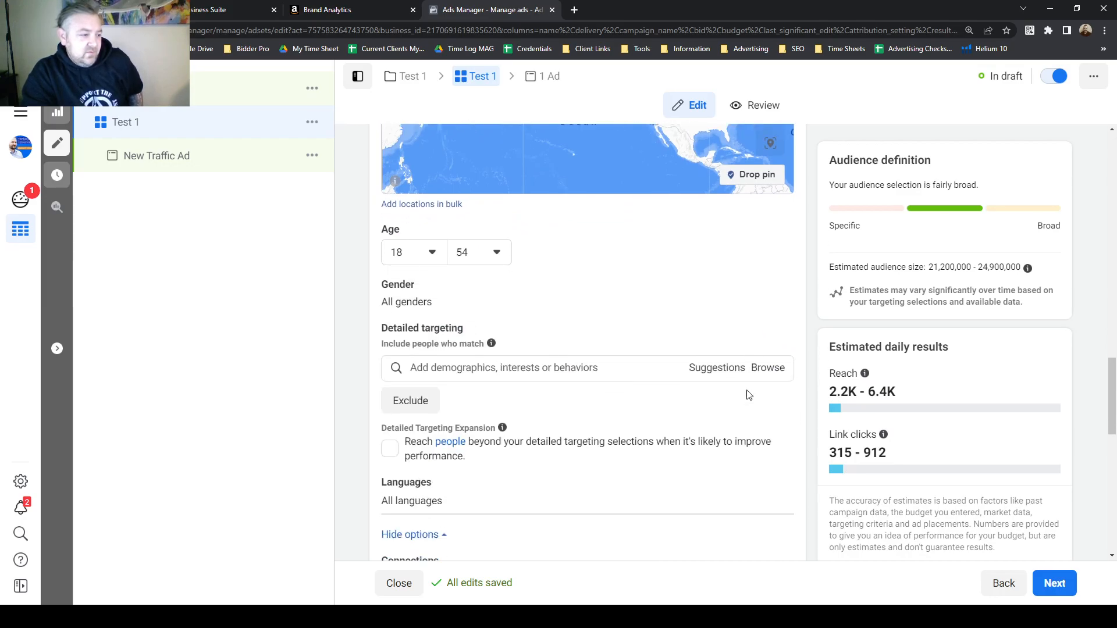
{"action": "left_click", "coordinate": [556, 357]}
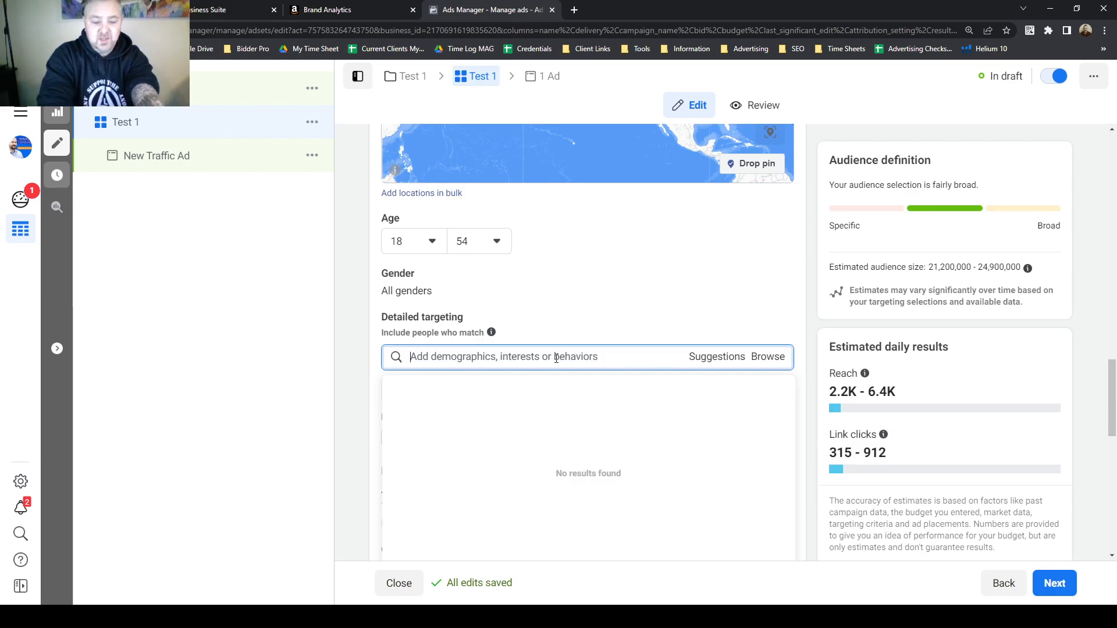
{"action": "type", "text": "offroading"}
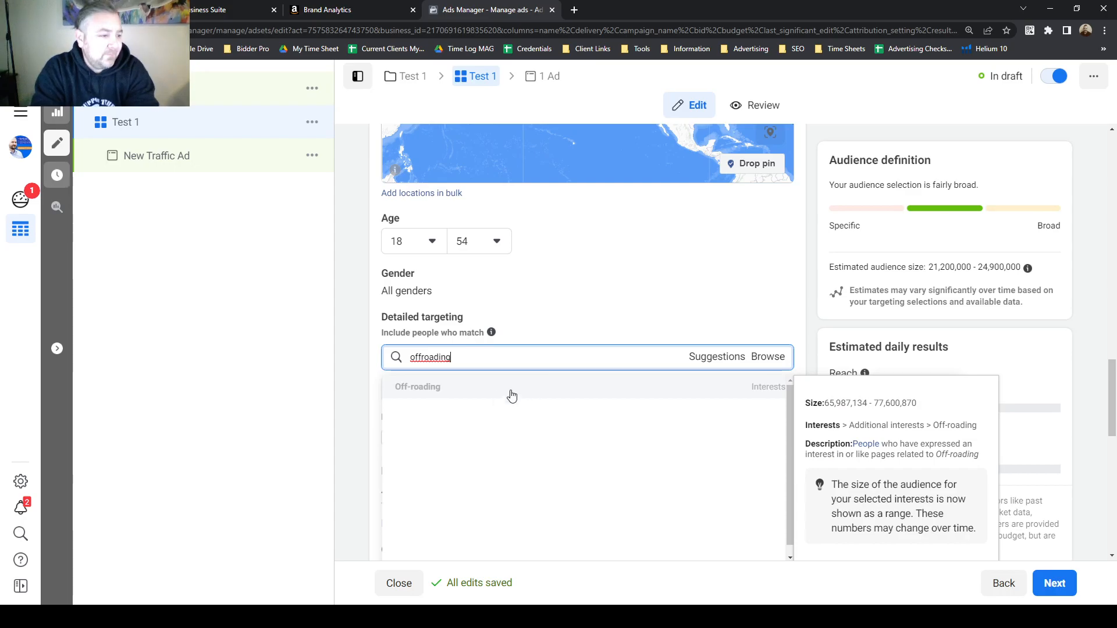
{"action": "left_click", "coordinate": [745, 390]}
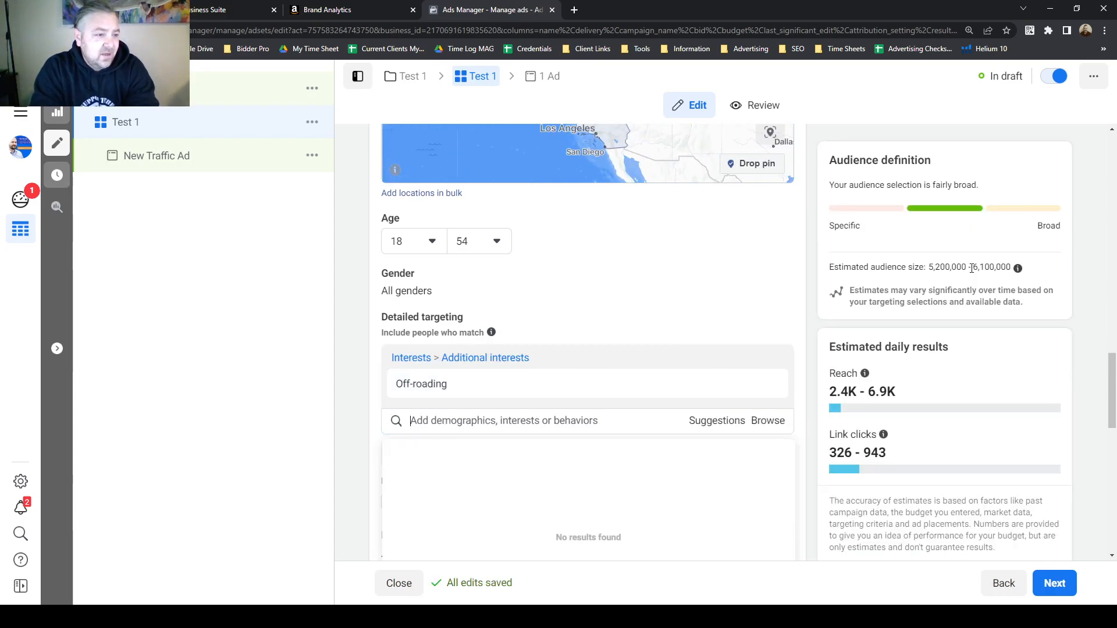
Examine the estimated audience size after adding the interest.
{"action": "left_click_drag", "start_coordinate": [975, 265], "coordinate": [1011, 265]}
{"action": "left_click", "coordinate": [873, 267]}
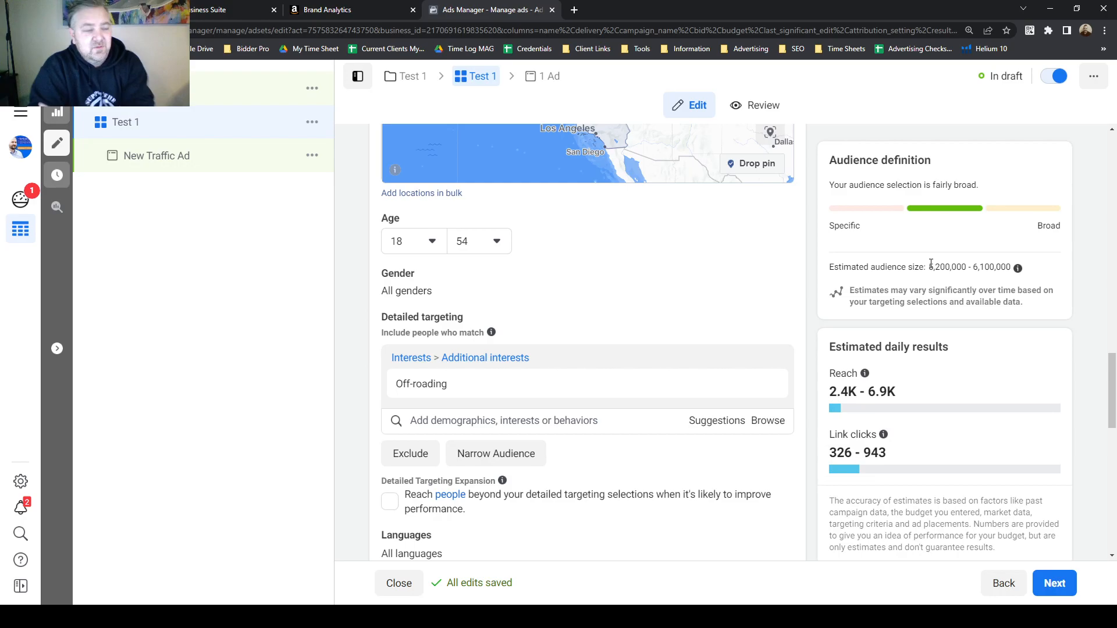
{"action": "left_click_drag", "start_coordinate": [931, 267], "coordinate": [1016, 275]}
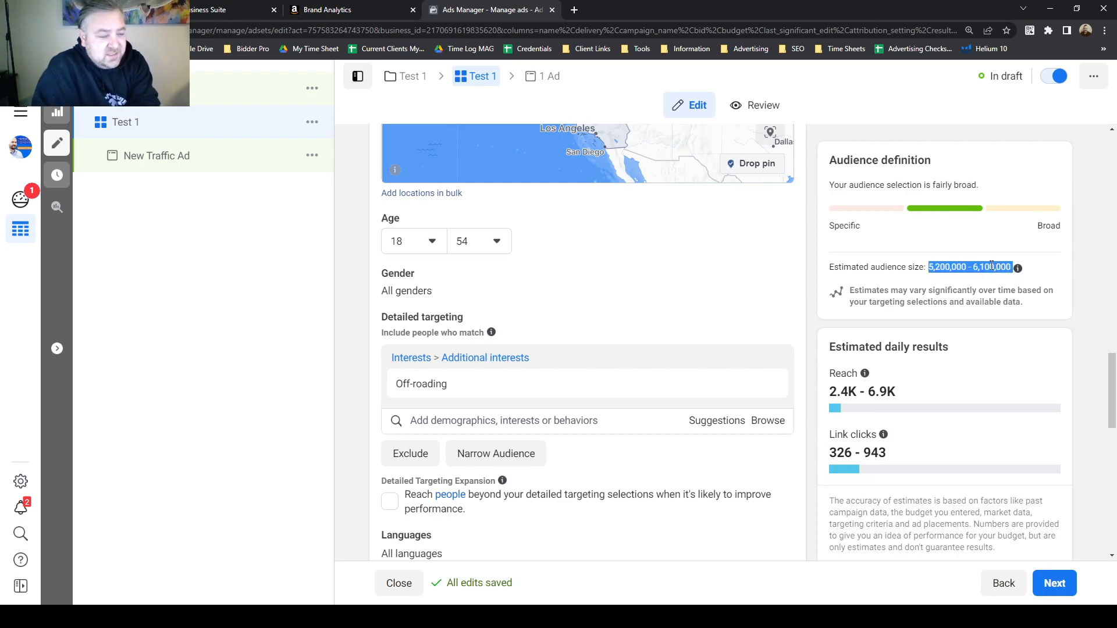
{"action": "left_click", "coordinate": [992, 266]}
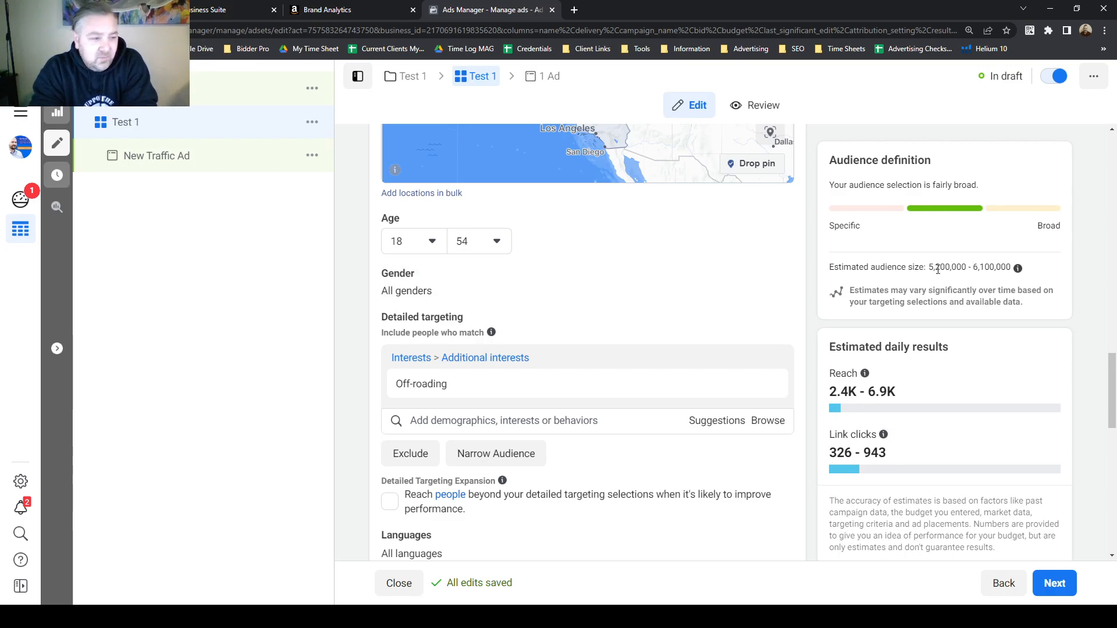
{"action": "left_click_drag", "start_coordinate": [930, 271], "coordinate": [1014, 271]}
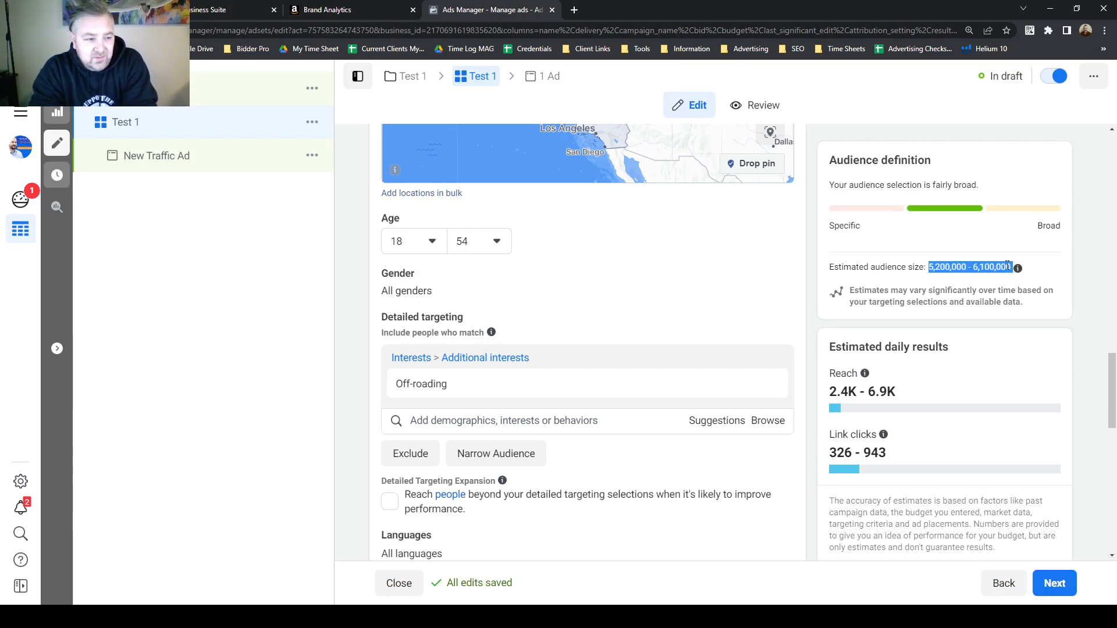
{"action": "left_click", "coordinate": [967, 268]}
{"action": "double_click", "coordinate": [975, 267]}
{"action": "left_click", "coordinate": [991, 269]}
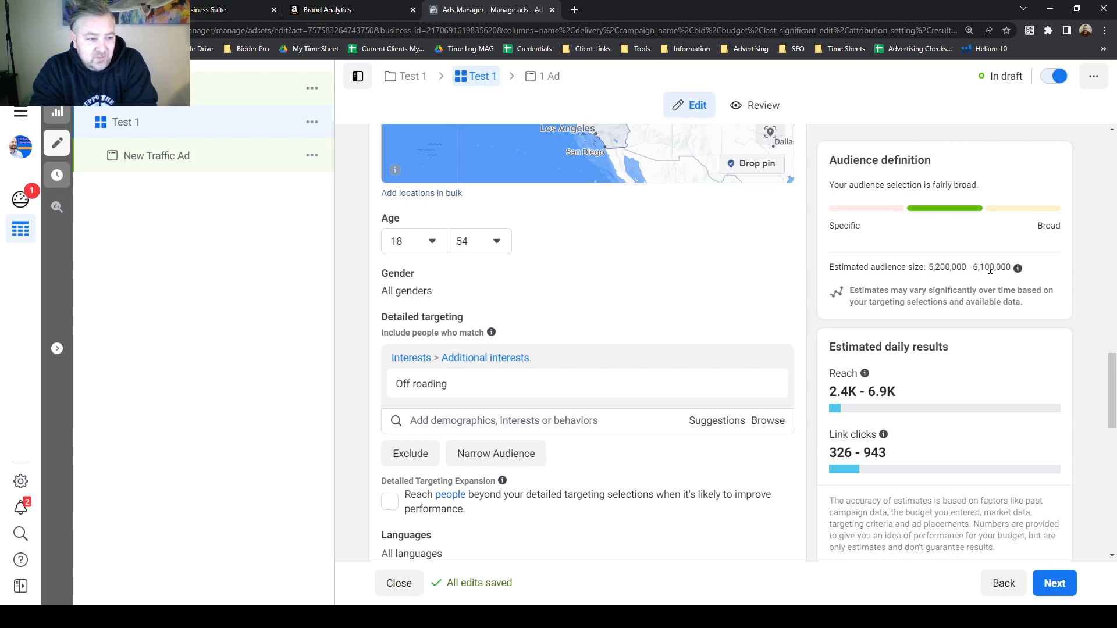
{"action": "left_click_drag", "start_coordinate": [974, 267], "coordinate": [979, 268]}
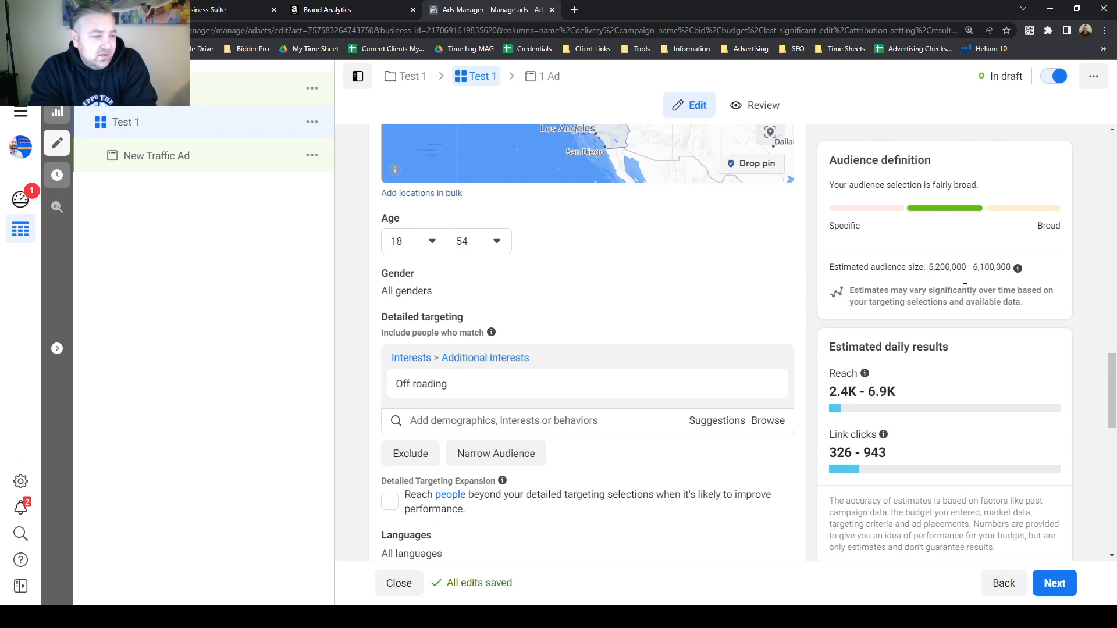
Add Jeep as another detailed targeting interest.
{"action": "scroll", "coordinate": [703, 351], "scroll_direction": "down", "scroll_amount": 2}
{"action": "mouse_move", "coordinate": [424, 263]}
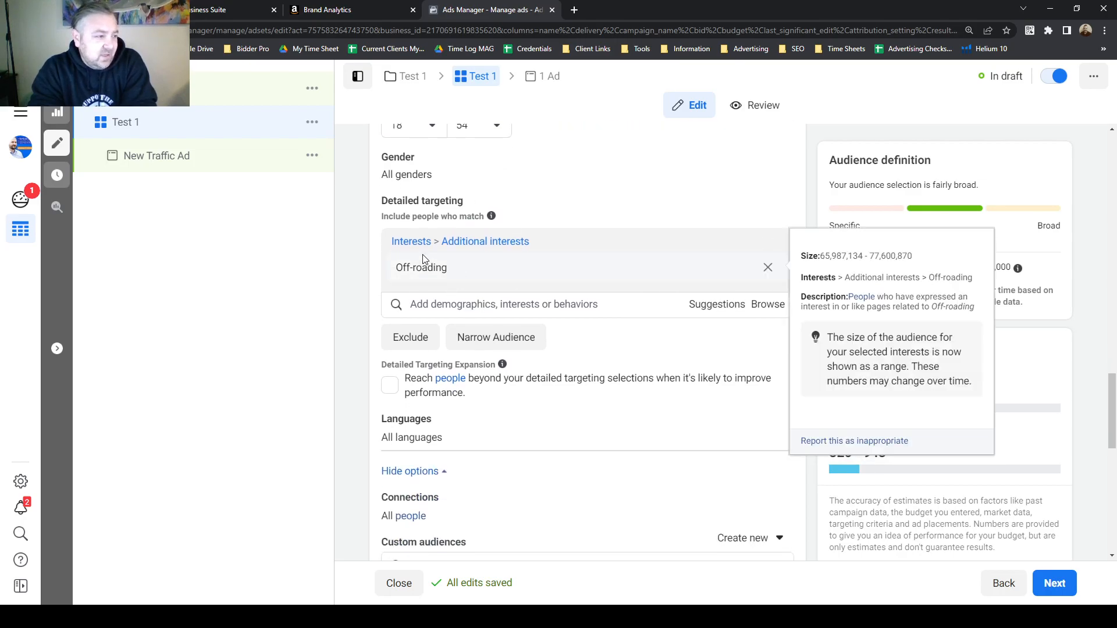
{"action": "left_click", "coordinate": [583, 308]}
{"action": "type", "text": "jeep"}
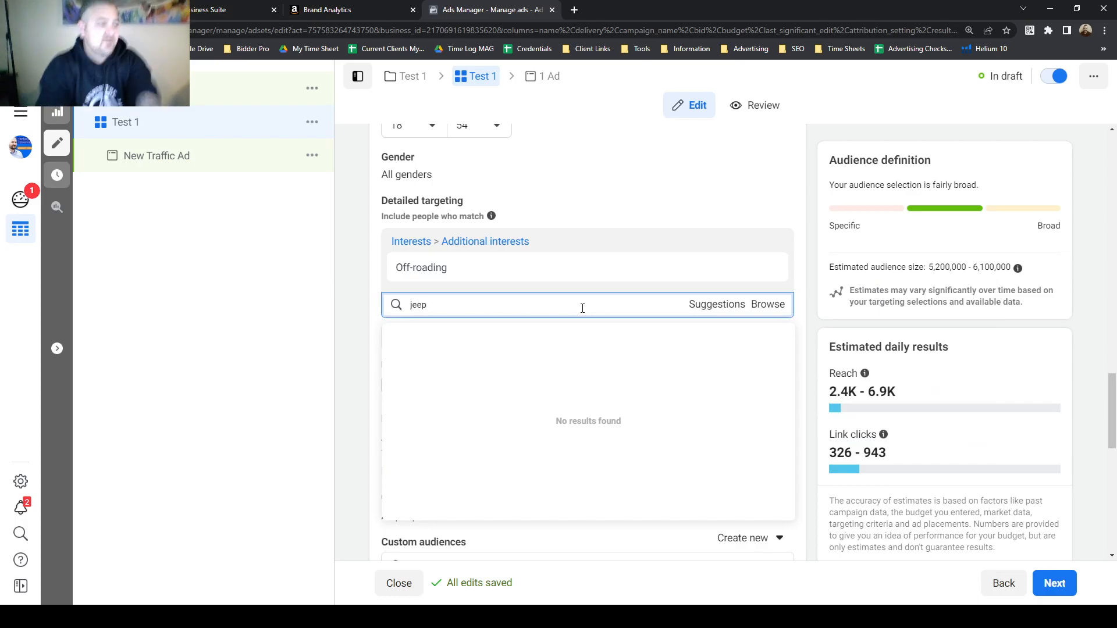
{"action": "left_click", "coordinate": [564, 336]}
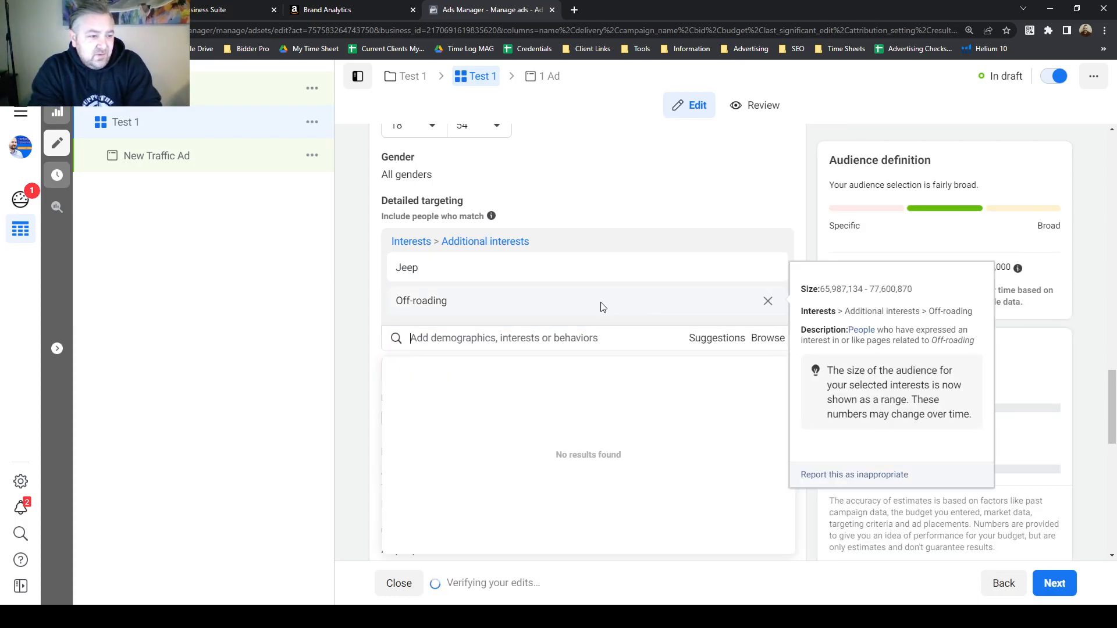
Search the detailed targeting interests for desert and browse the suggestions.
{"action": "left_click", "coordinate": [508, 339]}
{"action": "type", "text": "desert"}
{"action": "scroll", "coordinate": [534, 417], "scroll_direction": "down", "scroll_amount": 1}
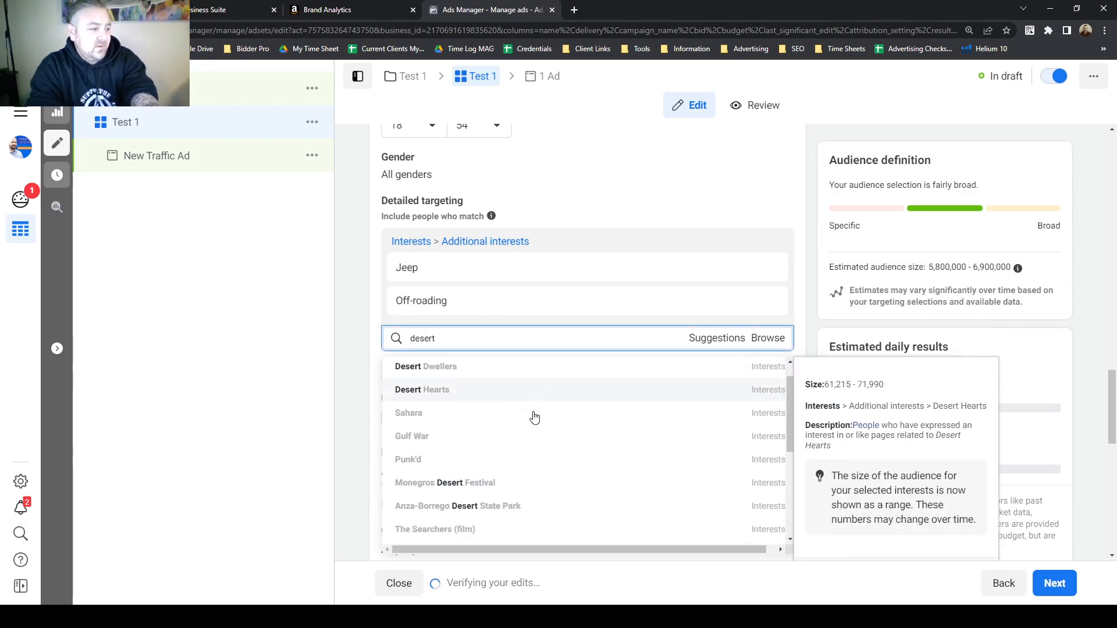
{"action": "scroll", "coordinate": [534, 417], "scroll_direction": "down", "scroll_amount": 6}
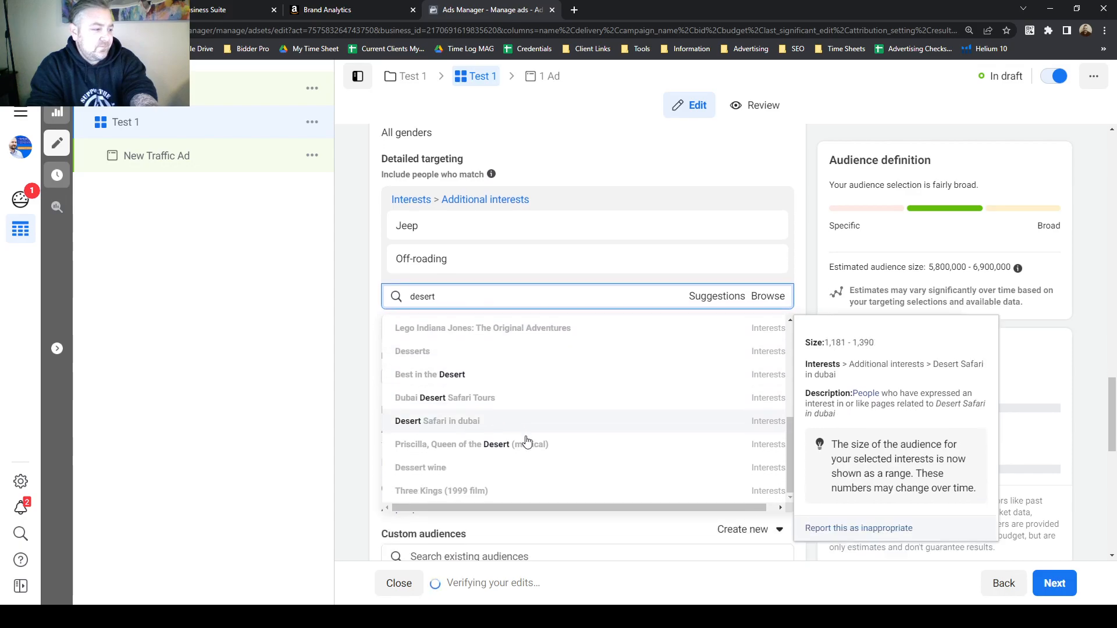
{"action": "scroll", "coordinate": [444, 443], "scroll_direction": "up", "scroll_amount": 1}
{"action": "scroll", "coordinate": [444, 418], "scroll_direction": "up", "scroll_amount": 4}
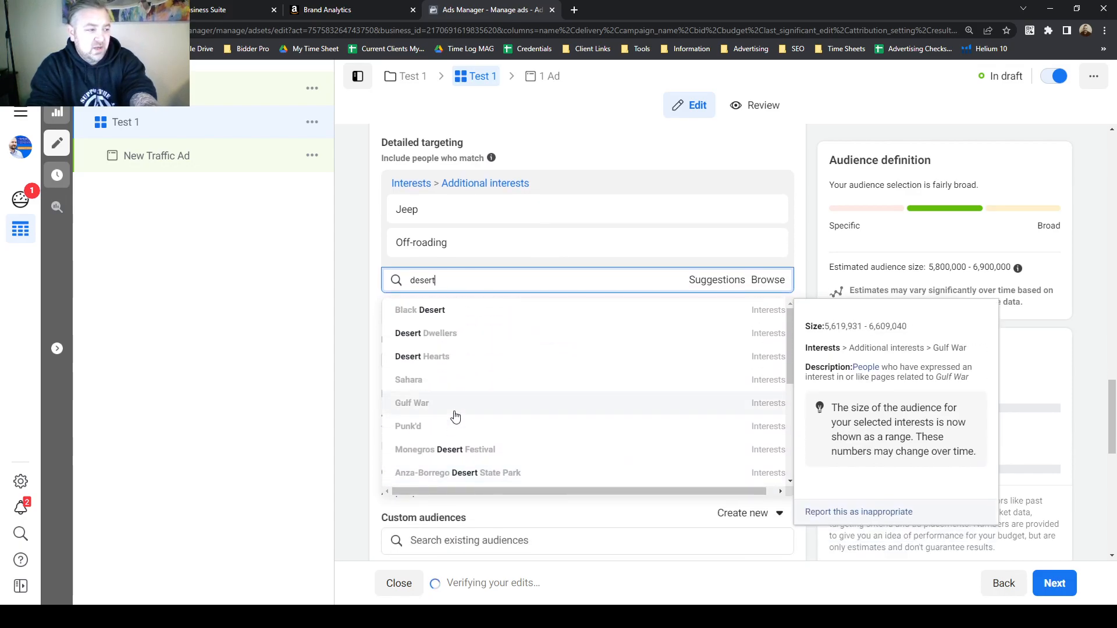
{"action": "scroll", "coordinate": [454, 416], "scroll_direction": "up", "scroll_amount": 2}
Search the detailed targeting interests for rock crawling.
{"action": "double_click", "coordinate": [454, 336]}
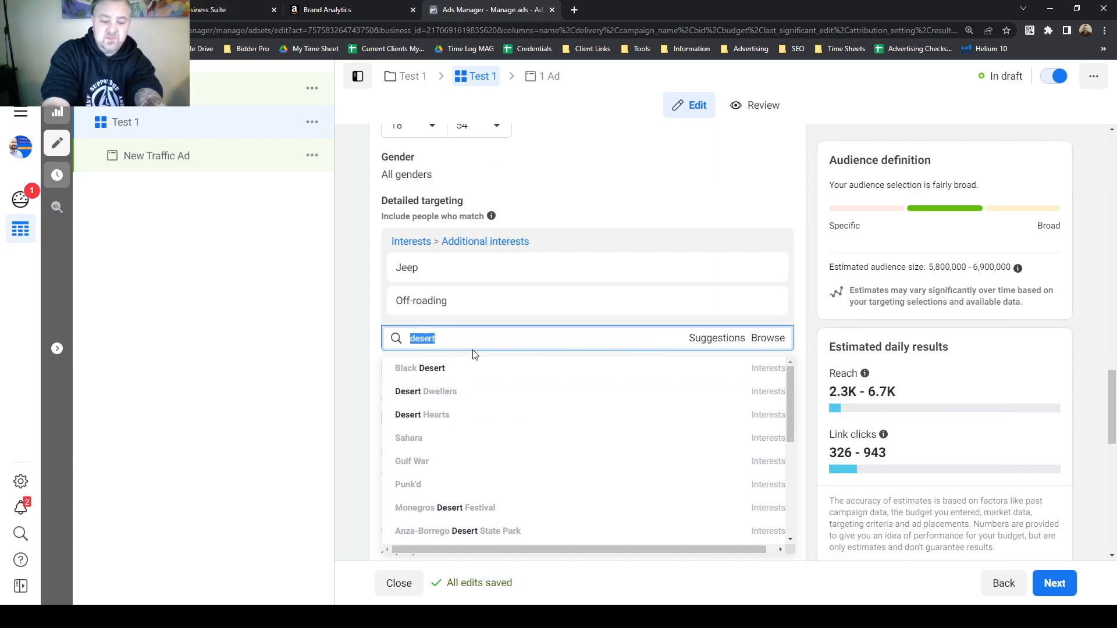
{"action": "type", "text": "rock crawling"}
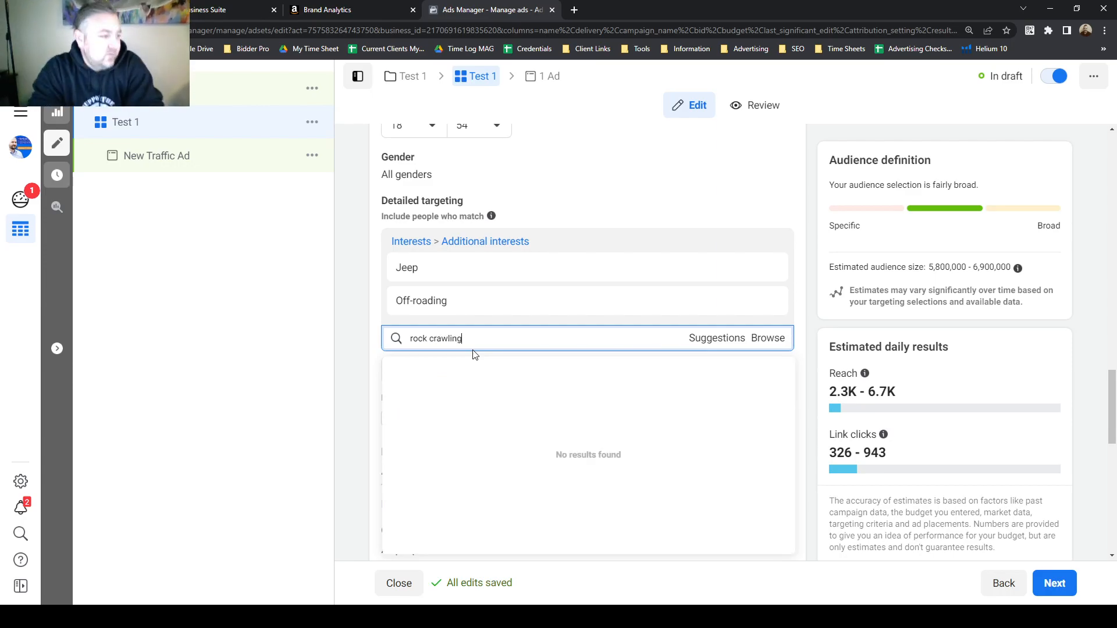
{"action": "left_click_drag", "start_coordinate": [479, 338], "coordinate": [409, 342]}
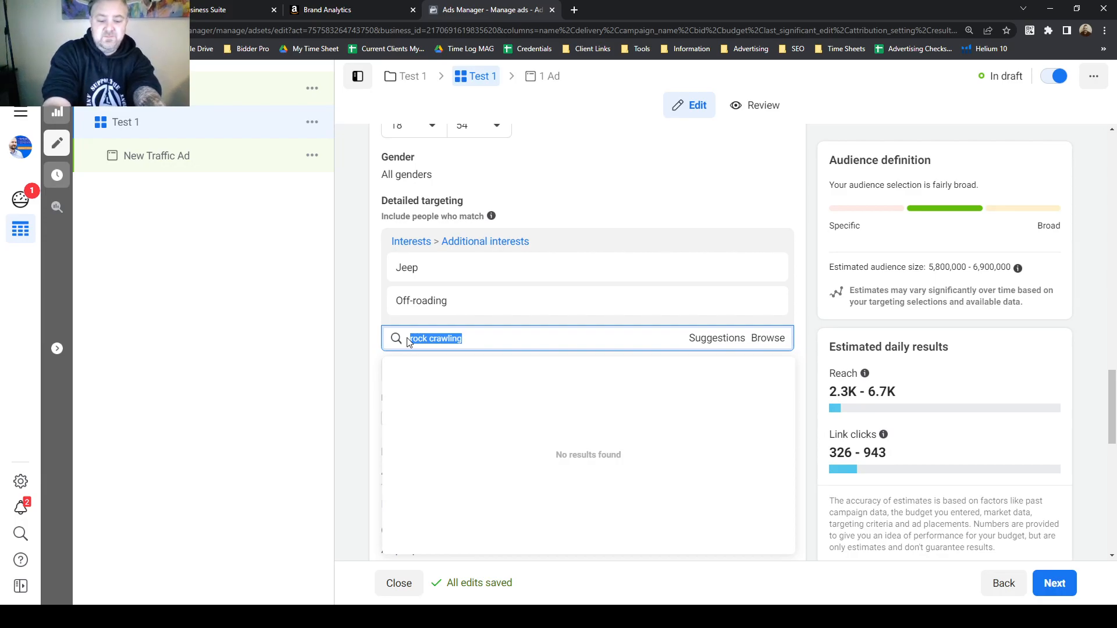
{"action": "type", "text": "rock"}
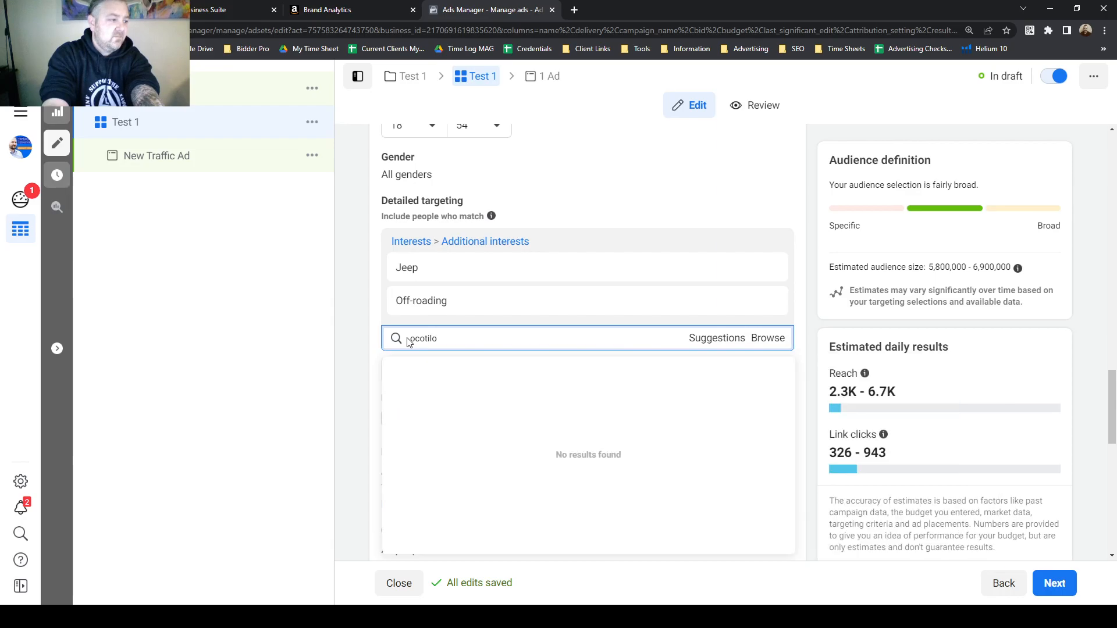
Clear the search and add Dirt Bikes as a detailed targeting interest.
{"action": "key", "text": "BackSpace"}
{"action": "key", "text": "BackSpace"}
{"action": "key", "text": "BackSpace"}
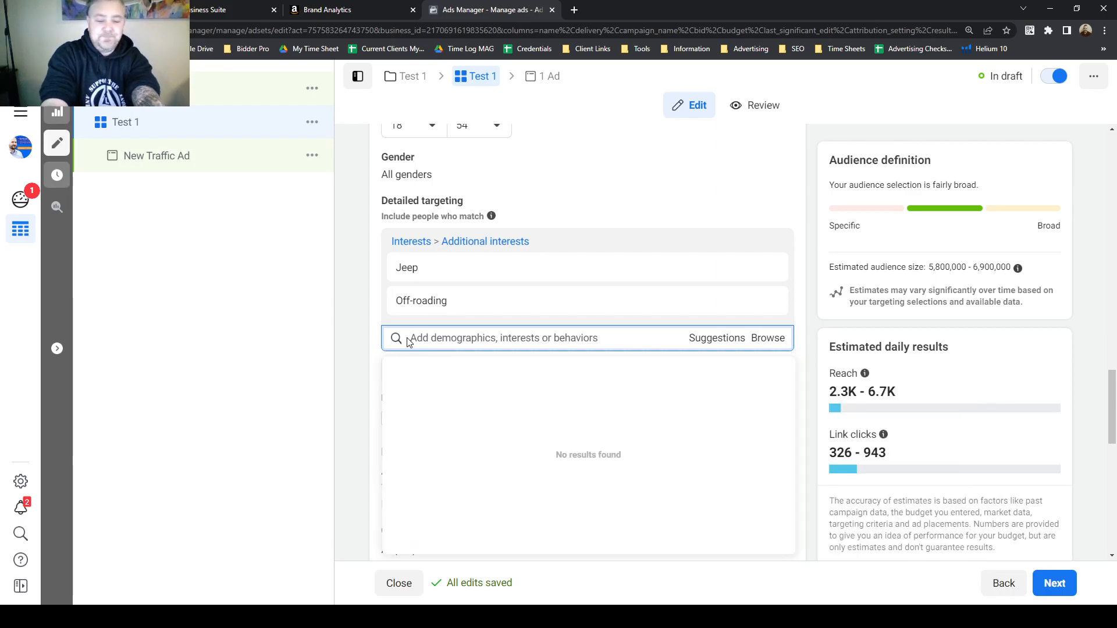
{"action": "type", "text": "dirt bikes"}
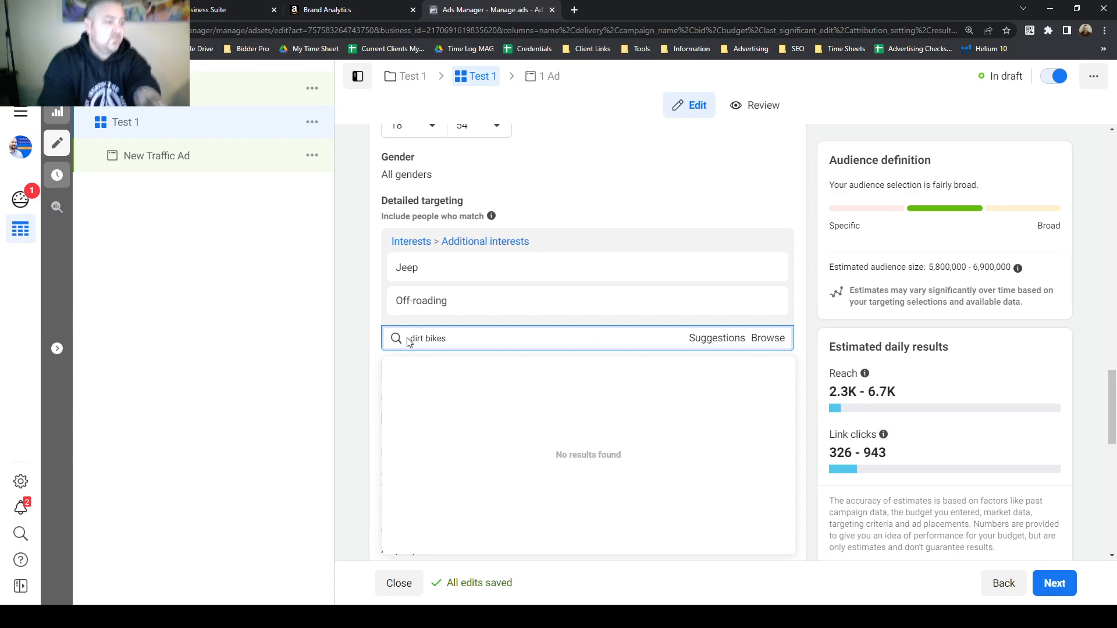
{"action": "left_click", "coordinate": [573, 373]}
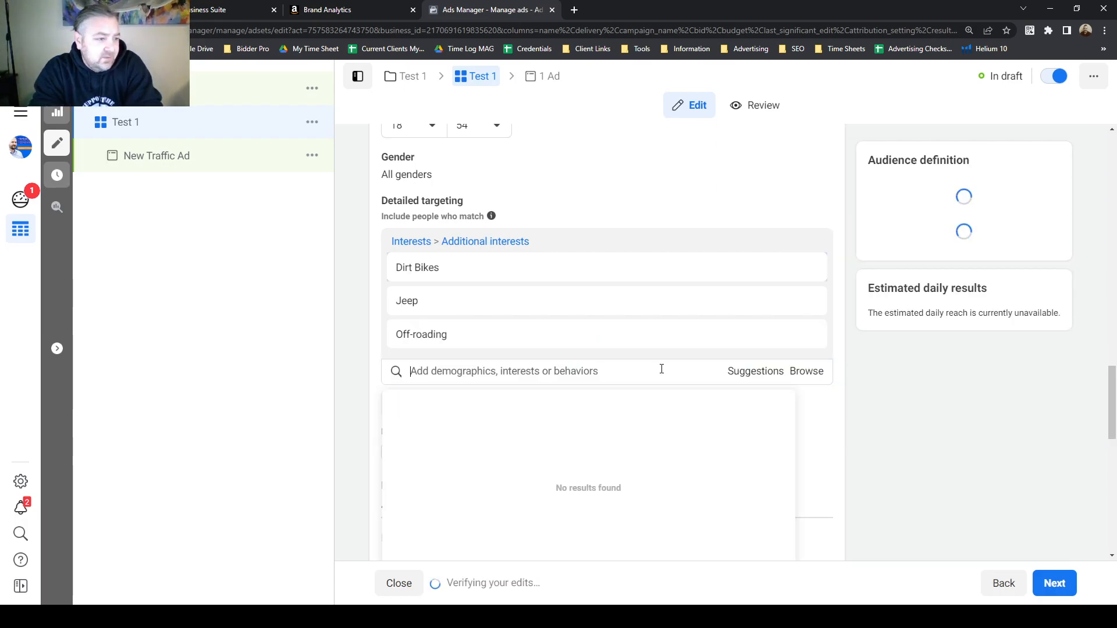
Examine the estimated audience size for the current detailed targeting.
{"action": "left_click_drag", "start_coordinate": [973, 270], "coordinate": [1008, 263]}
{"action": "left_click", "coordinate": [978, 266]}
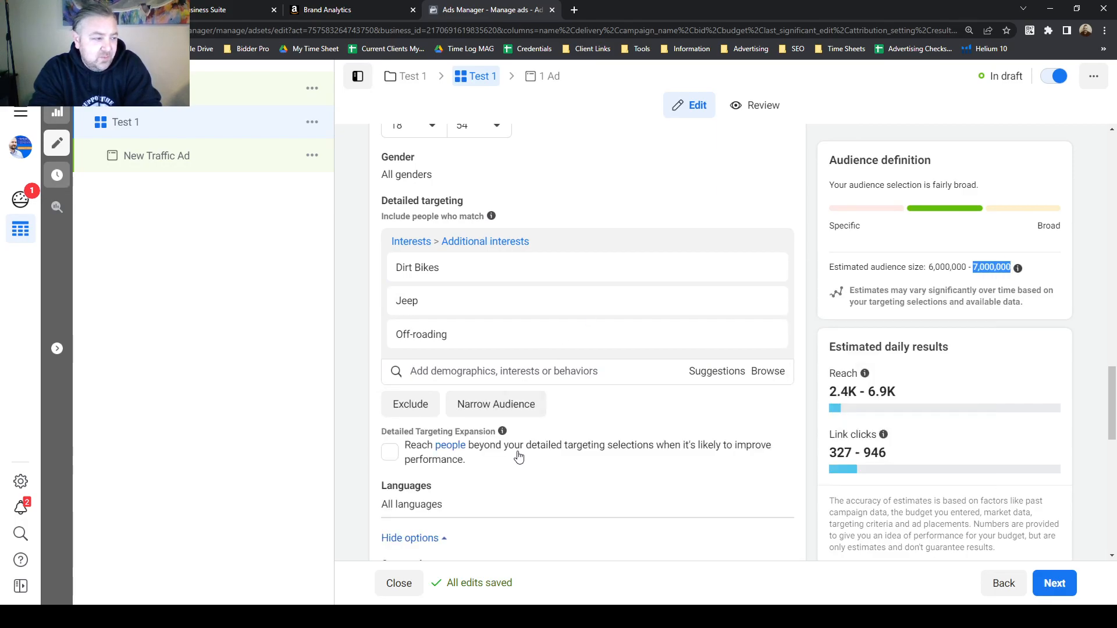
{"action": "mouse_move", "coordinate": [460, 266]}
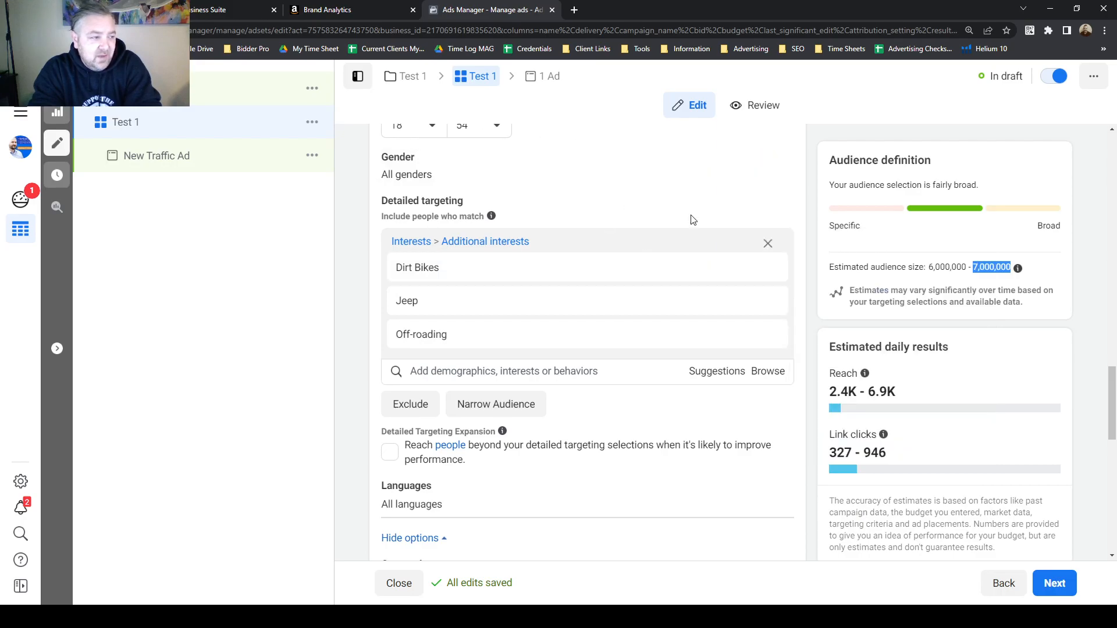
{"action": "left_click", "coordinate": [988, 266]}
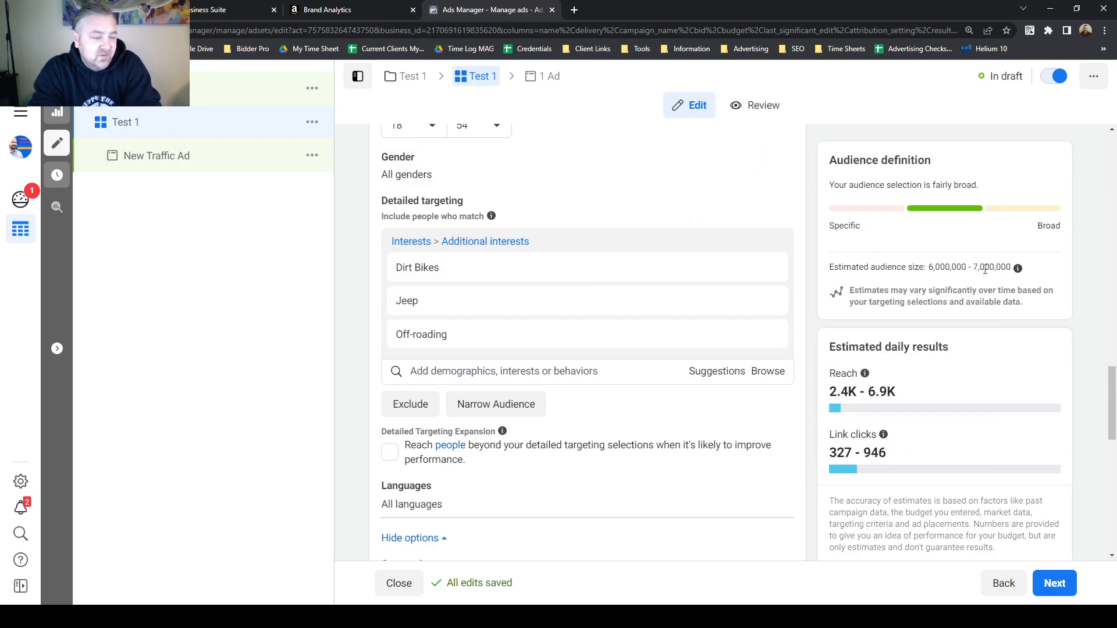
{"action": "scroll", "coordinate": [698, 317], "scroll_direction": "down", "scroll_amount": 2}
{"action": "mouse_move", "coordinate": [452, 152]}
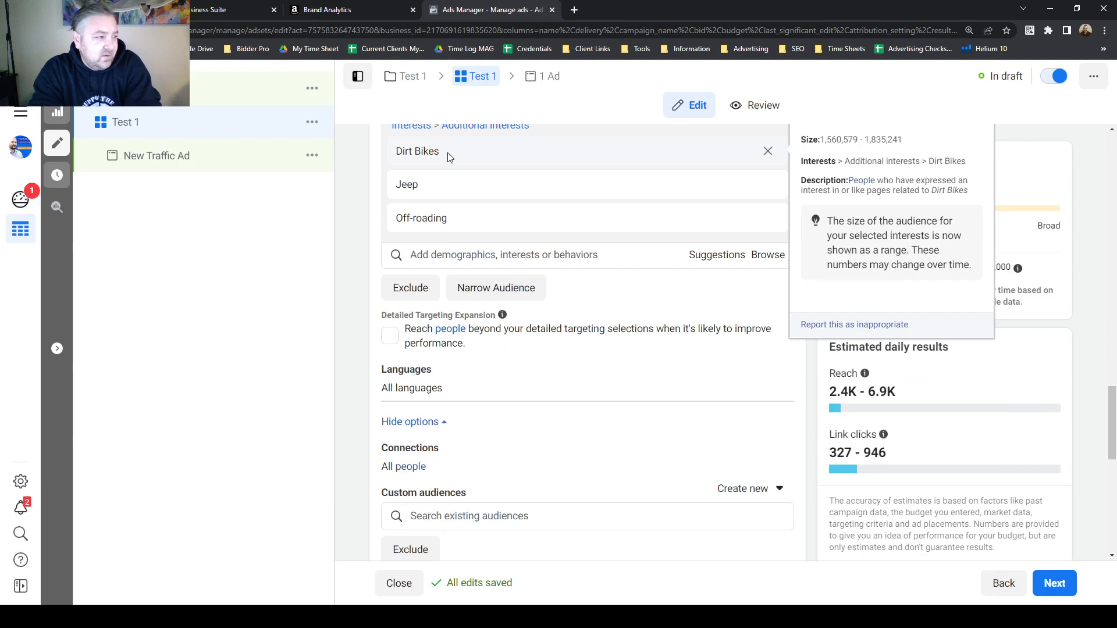
{"action": "scroll", "coordinate": [524, 343], "scroll_direction": "up", "scroll_amount": 1}
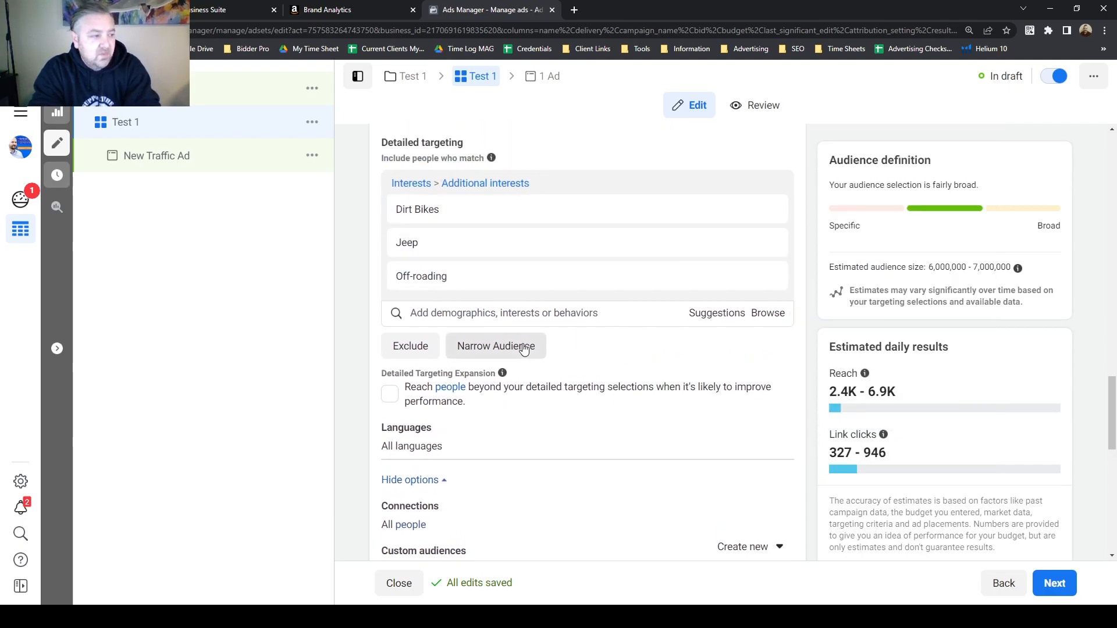
Browse the Demographics categories available for detailed targeting.
{"action": "left_click", "coordinate": [524, 314]}
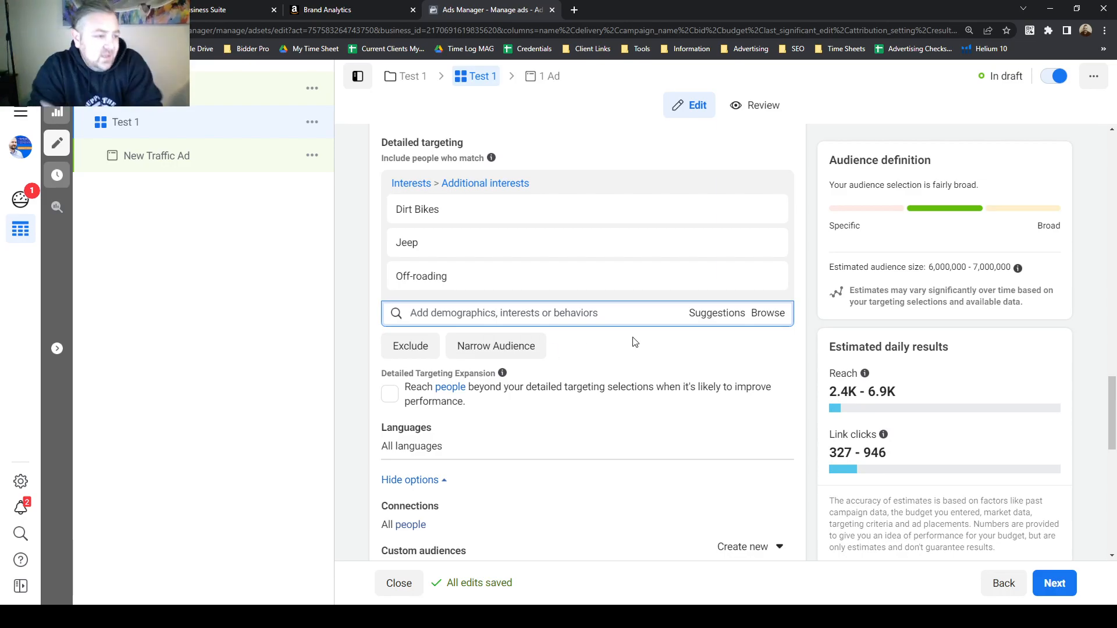
{"action": "left_click", "coordinate": [757, 315]}
{"action": "scroll", "coordinate": [582, 326], "scroll_direction": "down", "scroll_amount": 1}
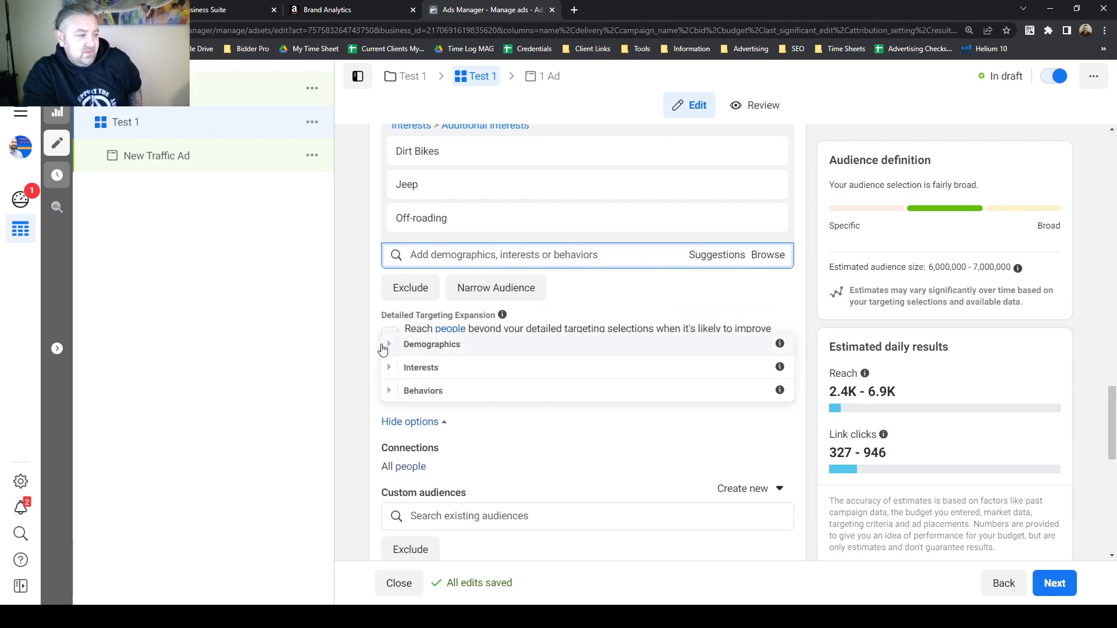
{"action": "left_click", "coordinate": [388, 344]}
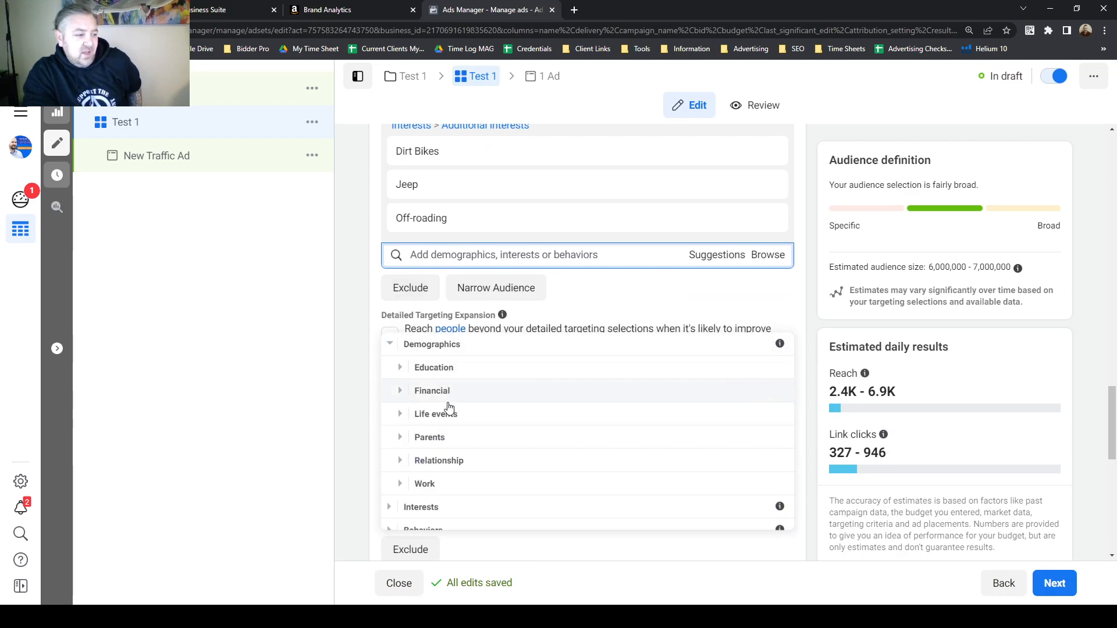
{"action": "scroll", "coordinate": [448, 448], "scroll_direction": "down", "scroll_amount": 1}
{"action": "left_click", "coordinate": [400, 365]}
{"action": "left_click", "coordinate": [401, 343]}
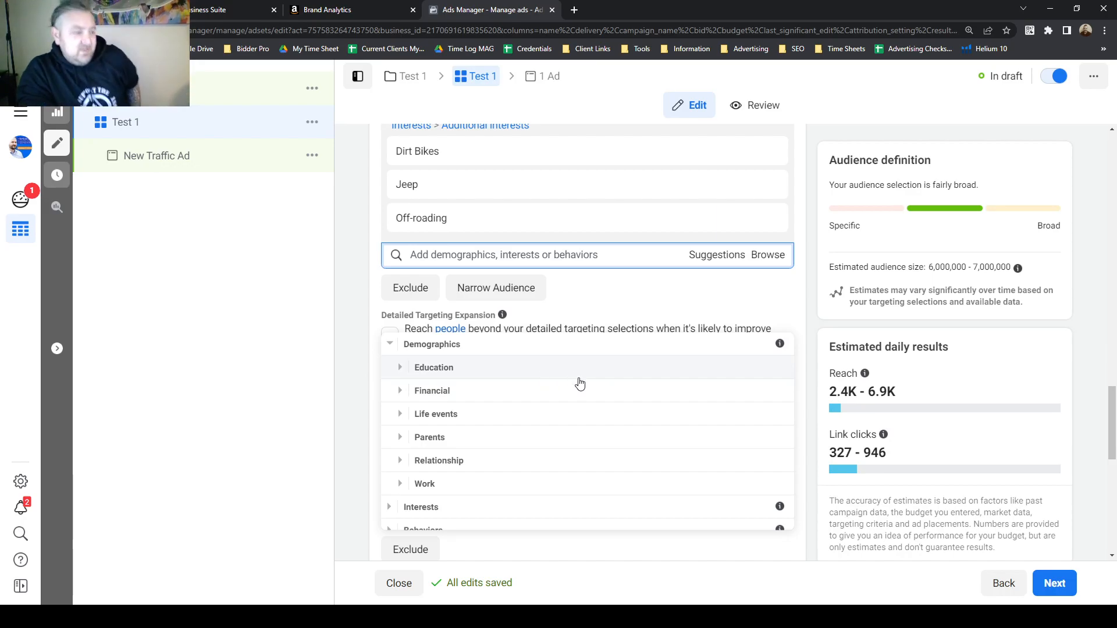
{"action": "scroll", "coordinate": [634, 293], "scroll_direction": "up", "scroll_amount": 2}
{"action": "mouse_move", "coordinate": [635, 292]}
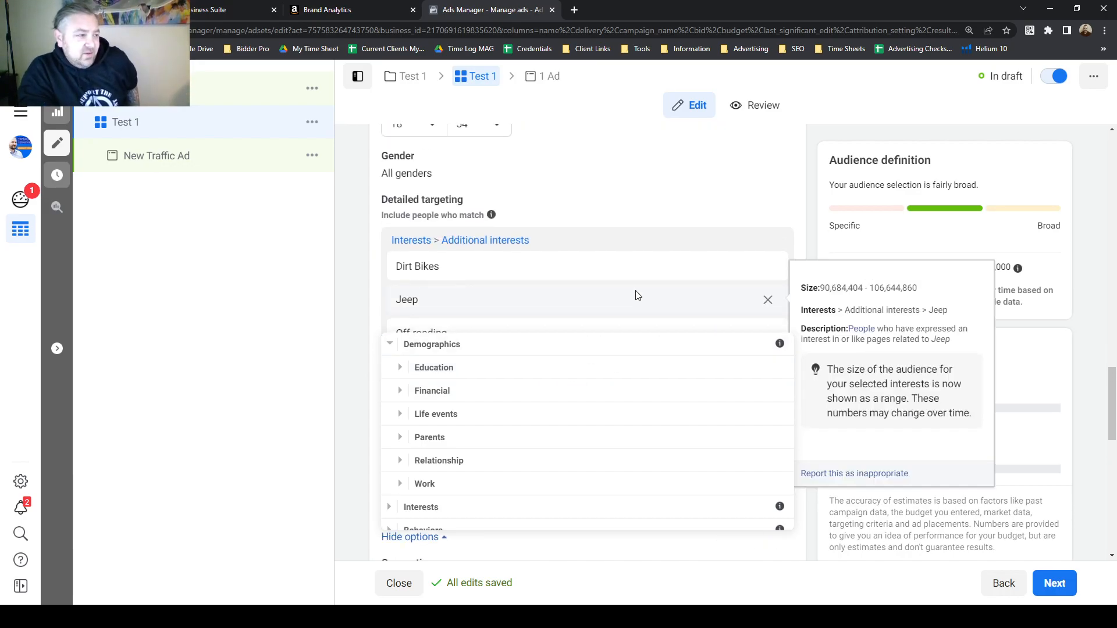
{"action": "scroll", "coordinate": [559, 226], "scroll_direction": "up", "scroll_amount": 2}
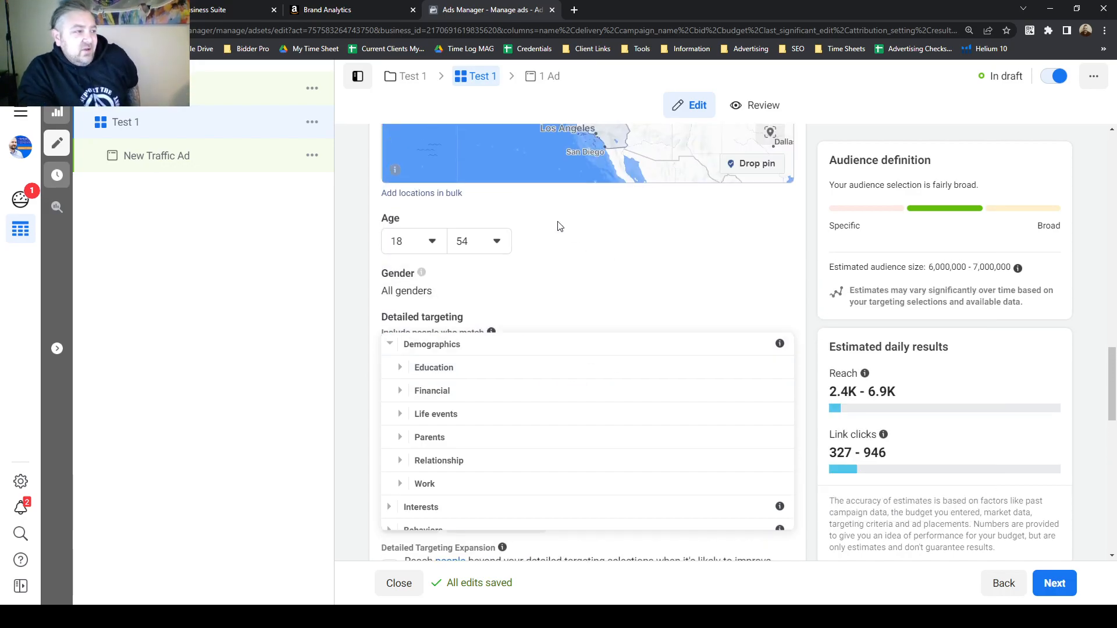
Set the ad set's age range to 30 through 35.
{"action": "left_click", "coordinate": [433, 246]}
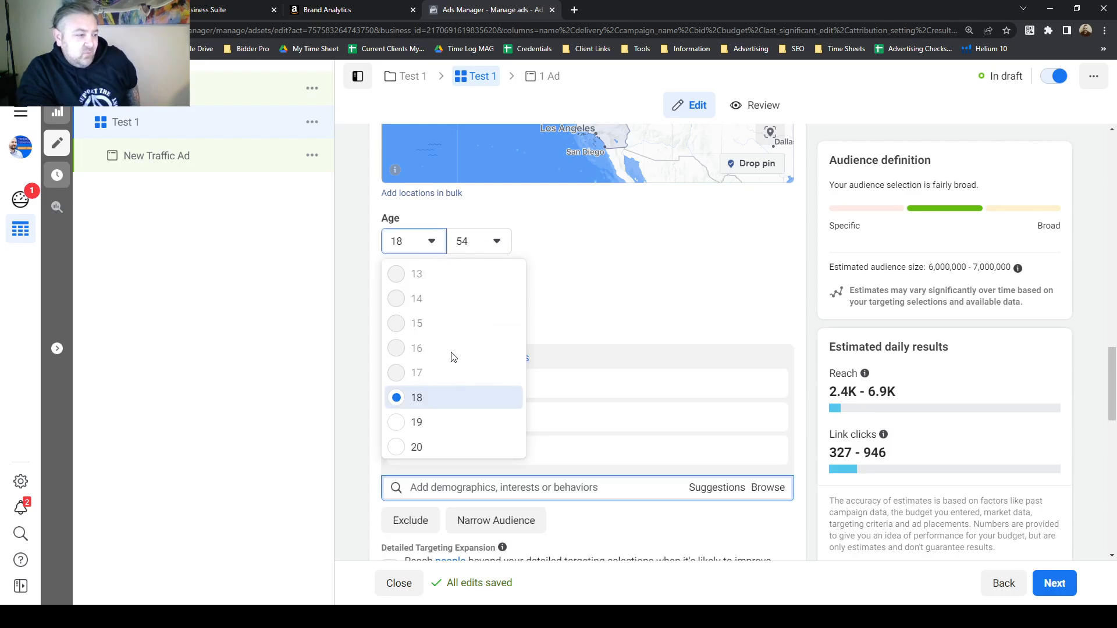
{"action": "scroll", "coordinate": [455, 350], "scroll_direction": "down", "scroll_amount": 6}
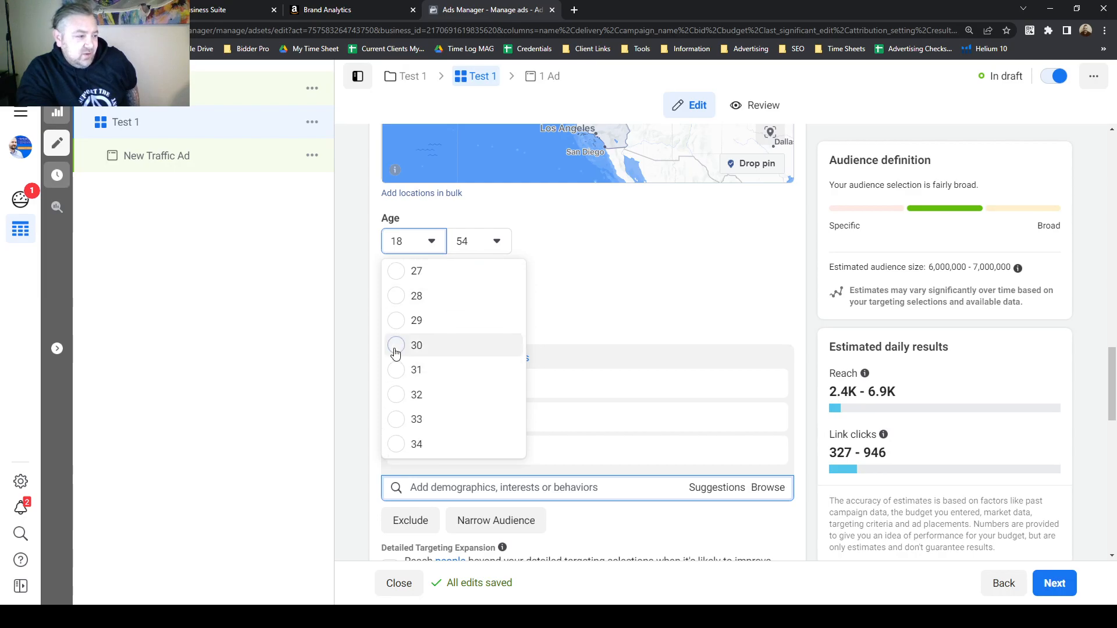
{"action": "left_click", "coordinate": [398, 346]}
{"action": "left_click", "coordinate": [496, 242]}
{"action": "scroll", "coordinate": [504, 332], "scroll_direction": "up", "scroll_amount": 8}
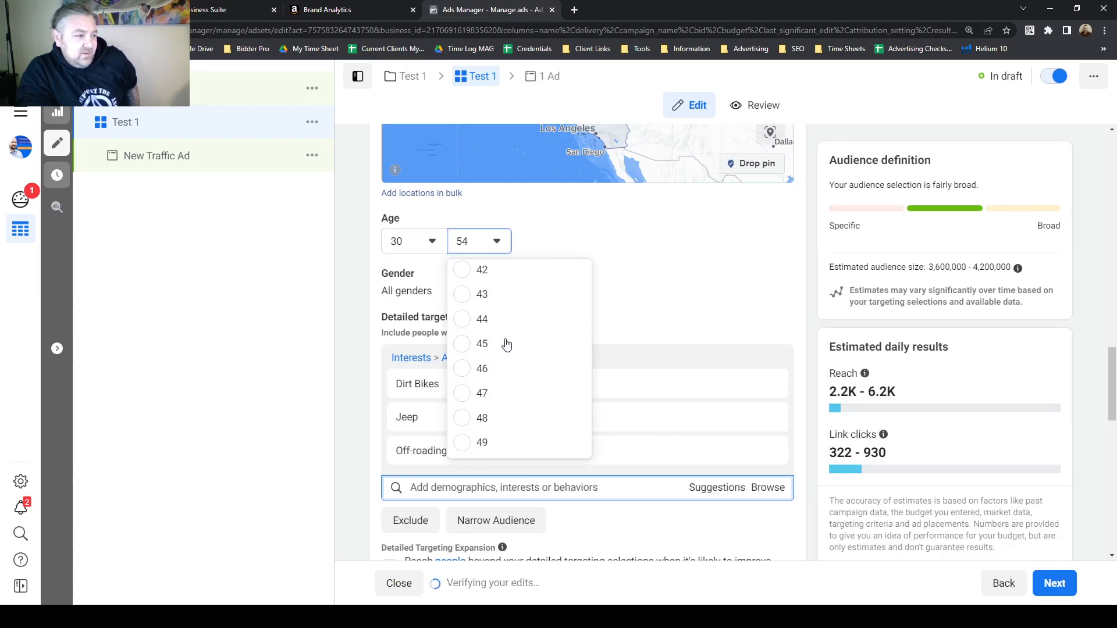
{"action": "left_click", "coordinate": [494, 356]}
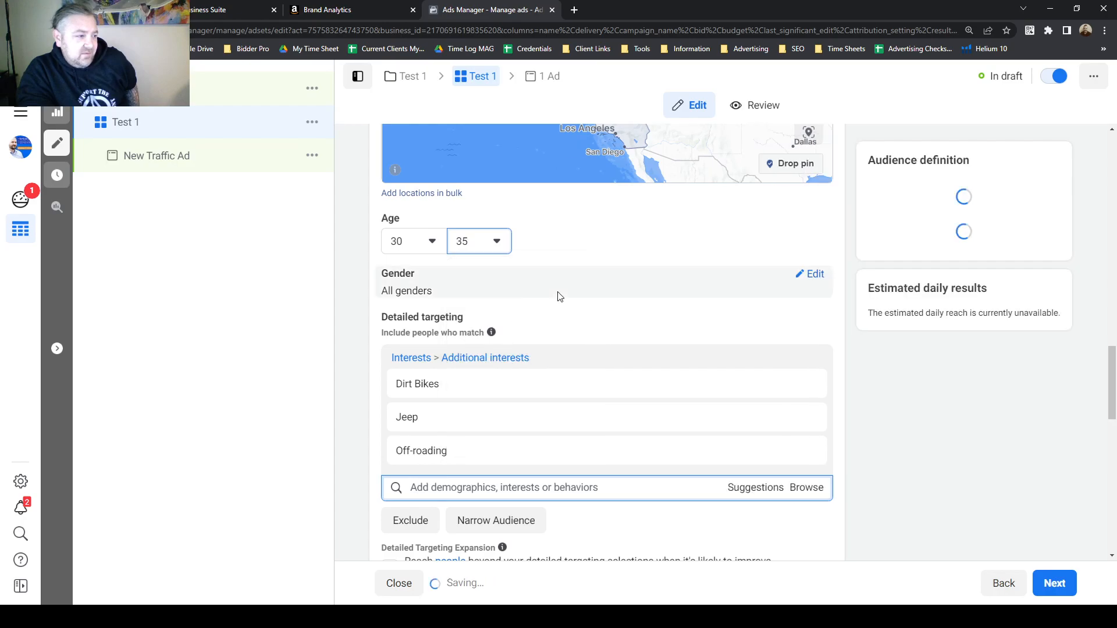
Restrict the audience's gender to Men.
{"action": "left_click", "coordinate": [811, 281]}
{"action": "left_click", "coordinate": [436, 293]}
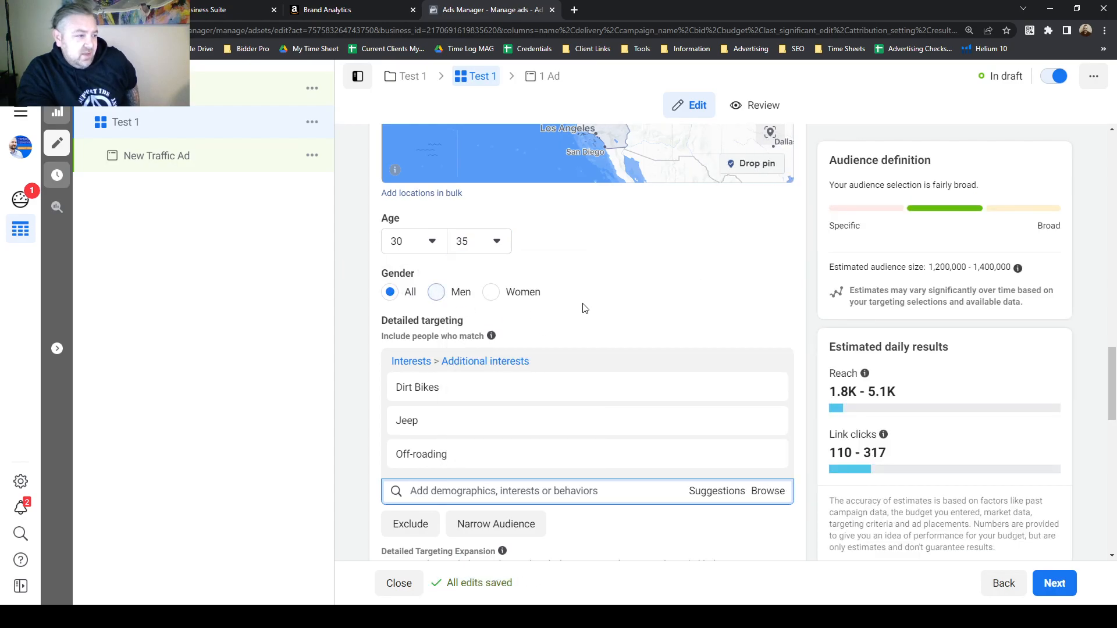
{"action": "mouse_move", "coordinate": [505, 396]}
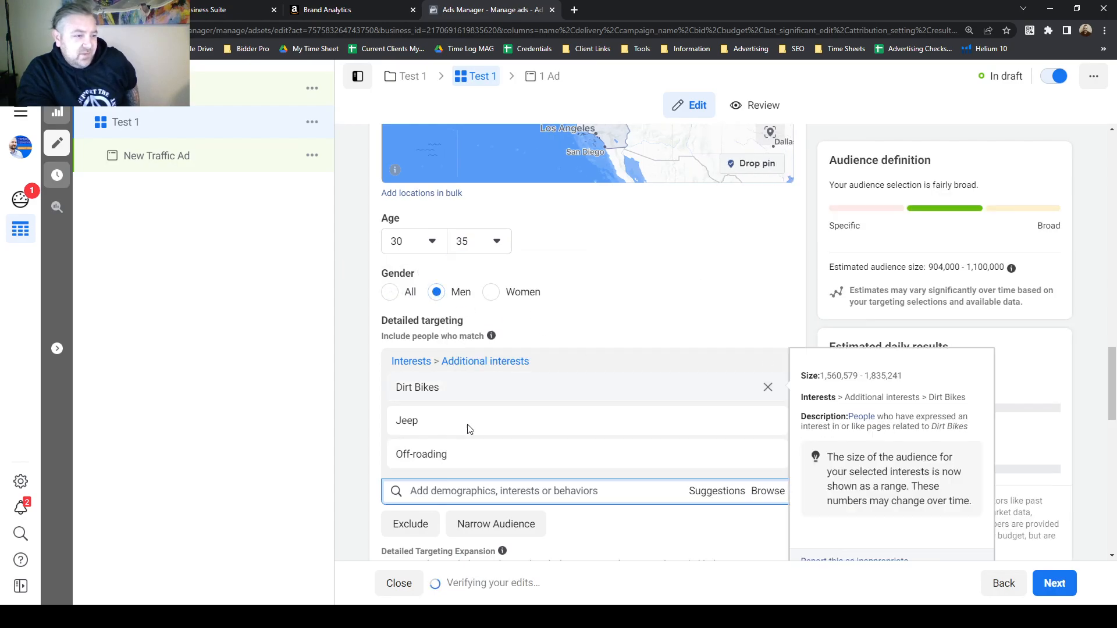
{"action": "left_click_drag", "start_coordinate": [969, 266], "coordinate": [1004, 269]}
{"action": "left_click", "coordinate": [765, 298]}
{"action": "scroll", "coordinate": [663, 309], "scroll_direction": "down", "scroll_amount": 3}
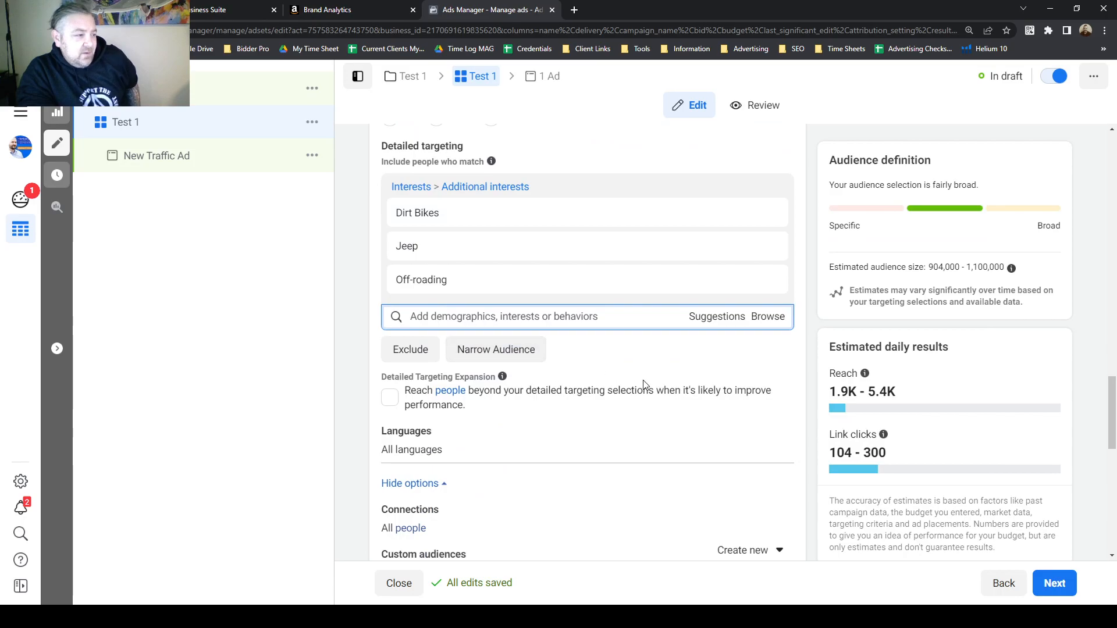
Add the Married relationship status from Demographics to the detailed targeting.
{"action": "left_click", "coordinate": [763, 318]}
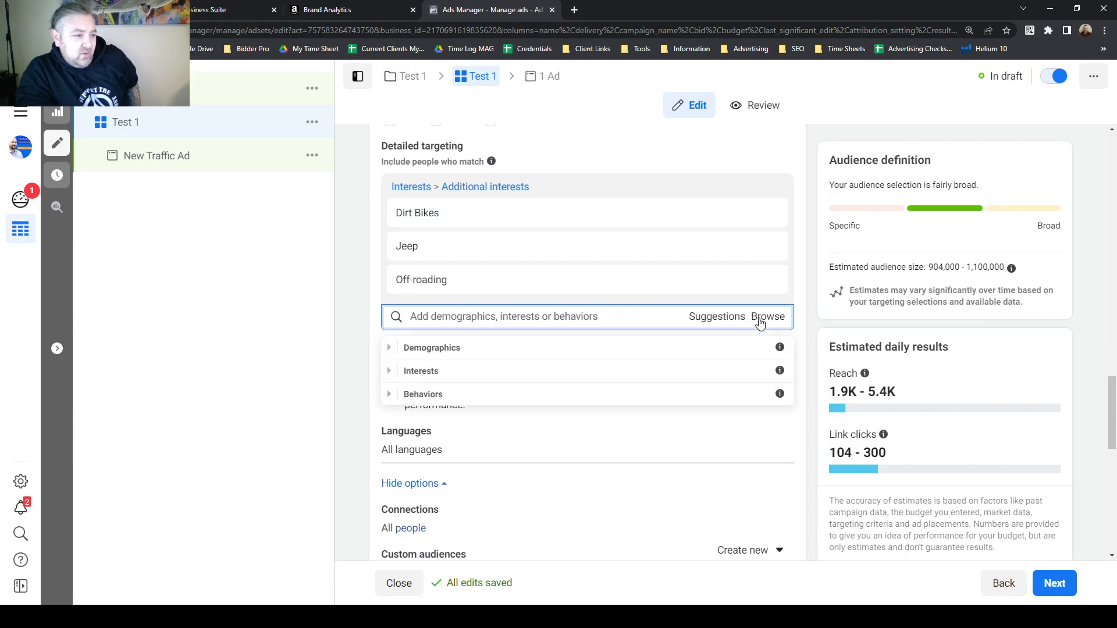
{"action": "left_click", "coordinate": [390, 349]}
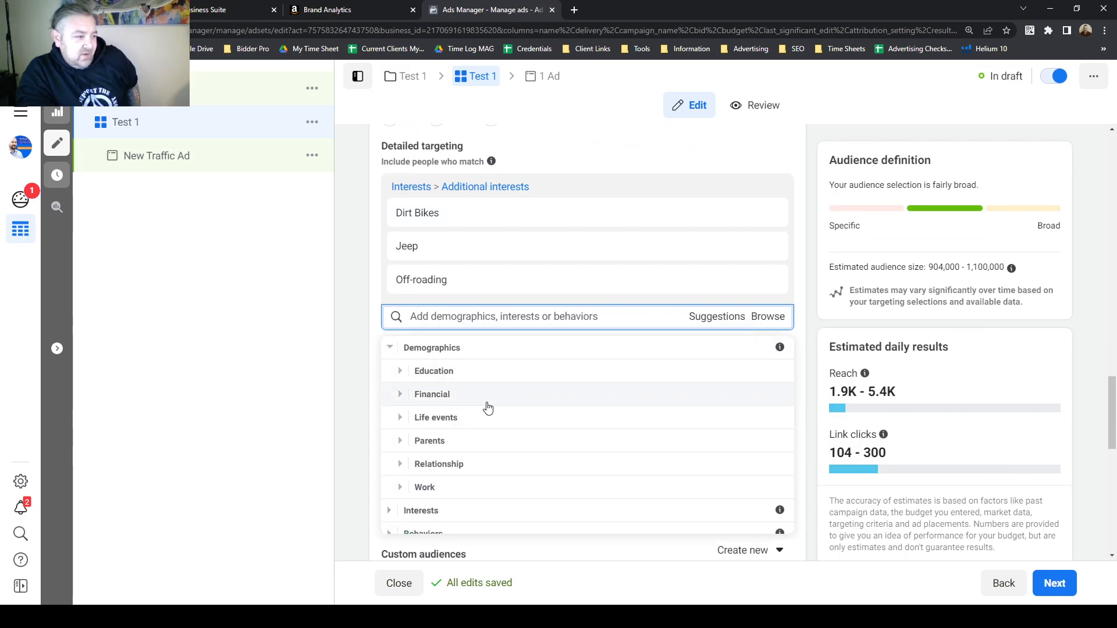
{"action": "left_click", "coordinate": [399, 467]}
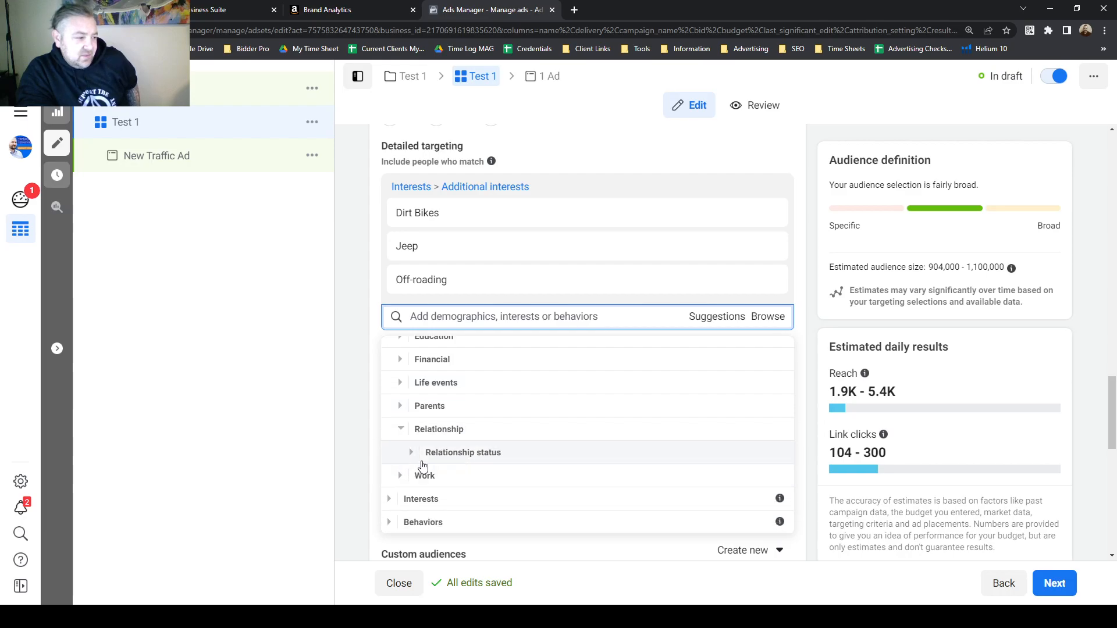
{"action": "left_click", "coordinate": [412, 459]}
{"action": "scroll", "coordinate": [630, 451], "scroll_direction": "down", "scroll_amount": 3}
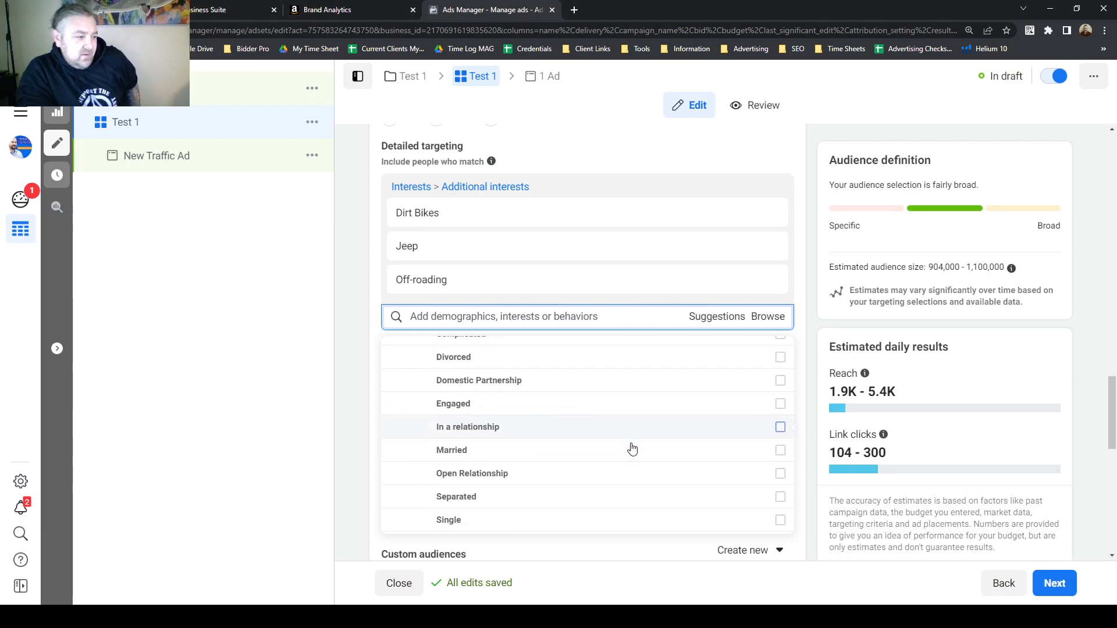
{"action": "left_click", "coordinate": [780, 395]}
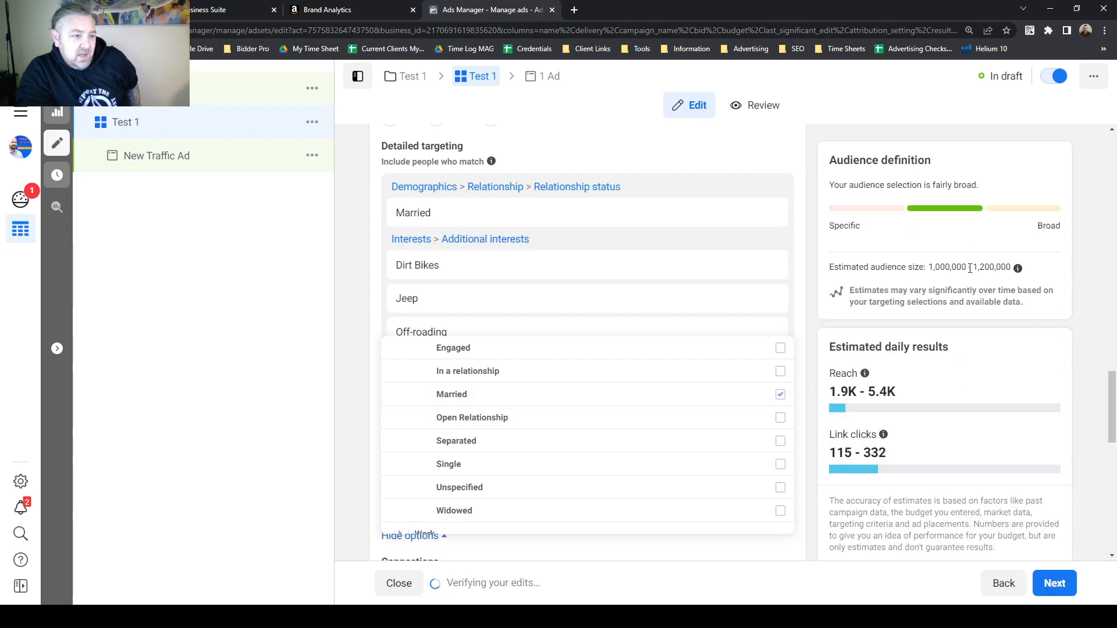
{"action": "double_click", "coordinate": [982, 267]}
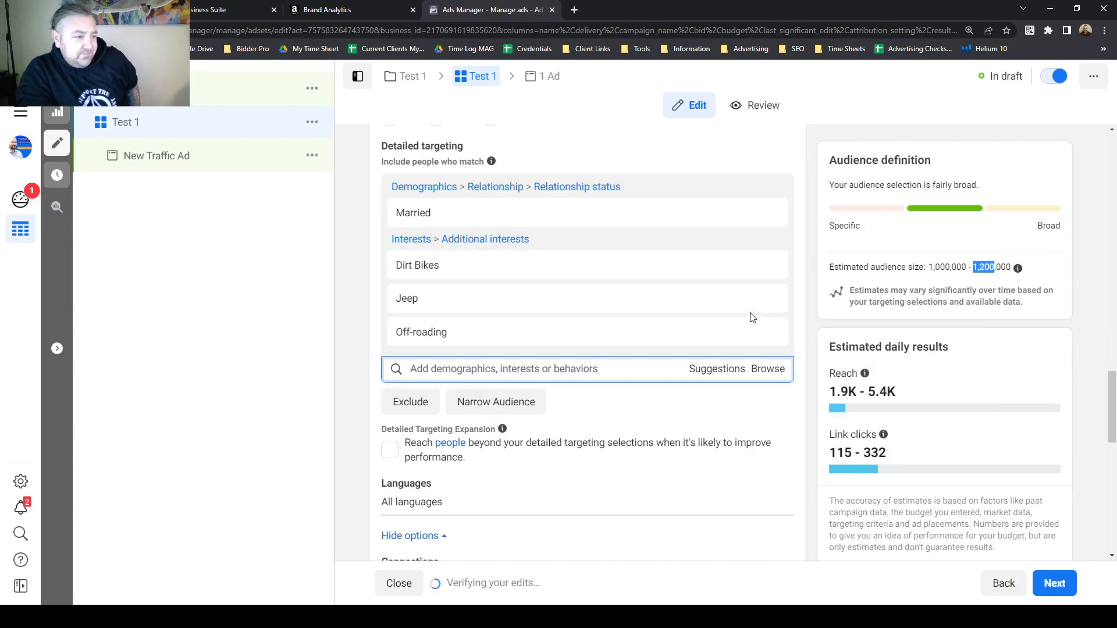
Exclude people interested in Kawasaki Quad Bikes, found by searching for quad.
{"action": "left_click", "coordinate": [410, 403]}
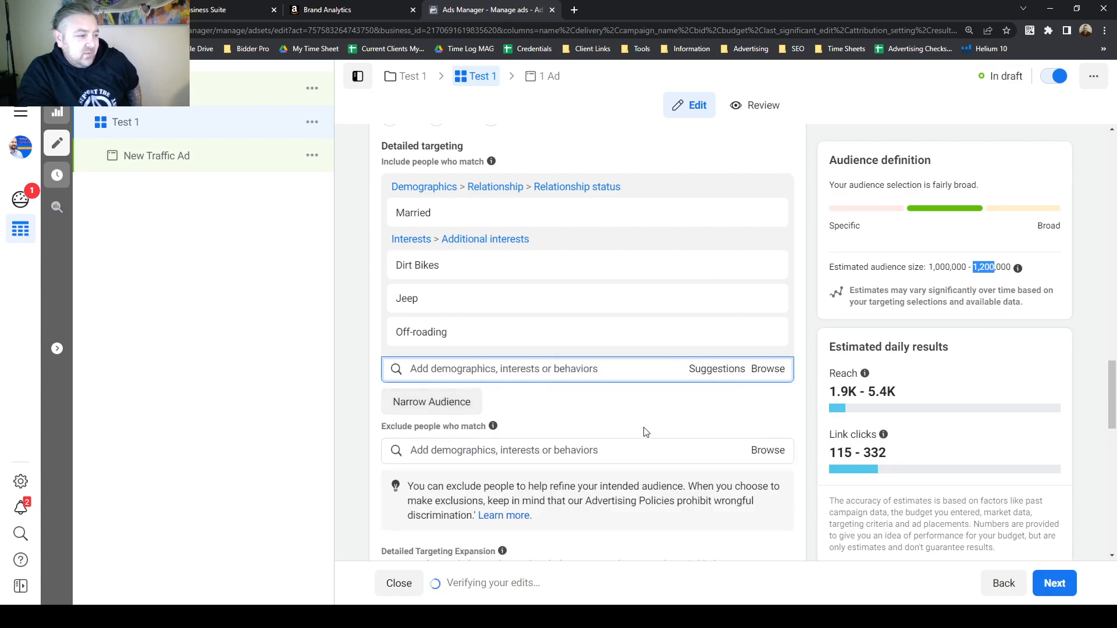
{"action": "left_click", "coordinate": [546, 449]}
{"action": "type", "text": "quads"}
{"action": "scroll", "coordinate": [563, 424], "scroll_direction": "down", "scroll_amount": 2}
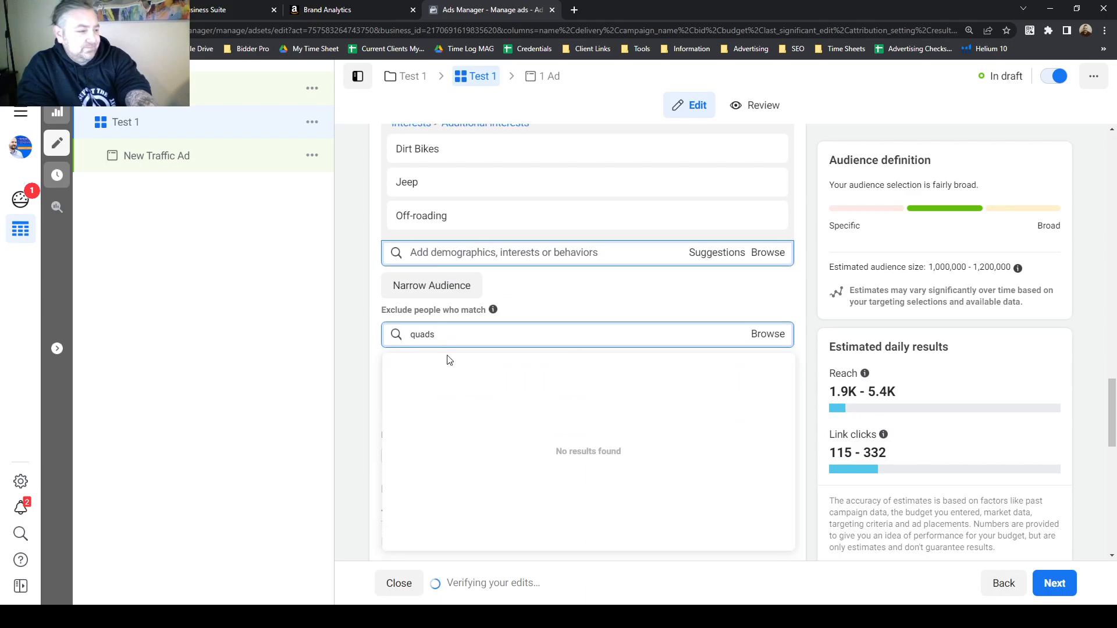
{"action": "key", "text": "BackSpace"}
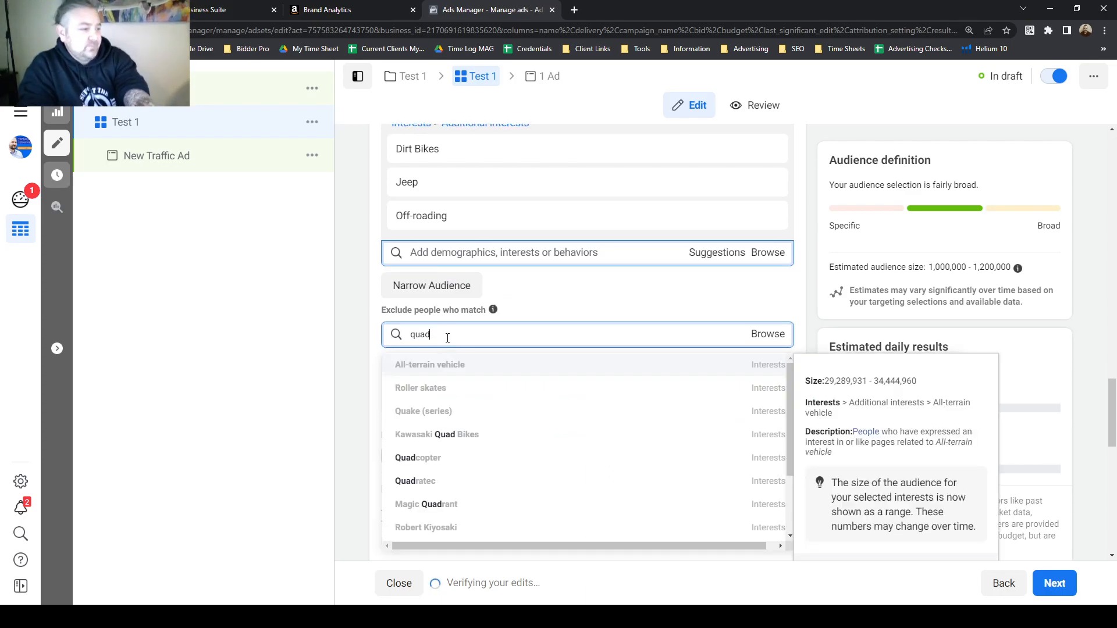
{"action": "left_click", "coordinate": [489, 437]}
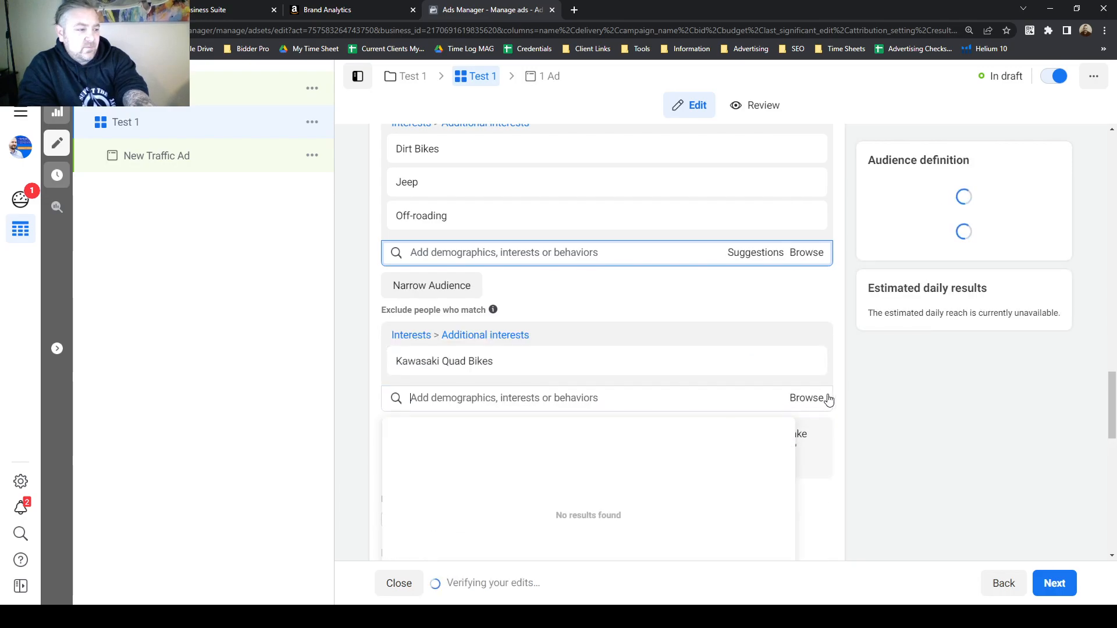
Review the detailed targeting, exclusions and estimated audience size.
{"action": "left_click_drag", "start_coordinate": [972, 267], "coordinate": [1013, 267]}
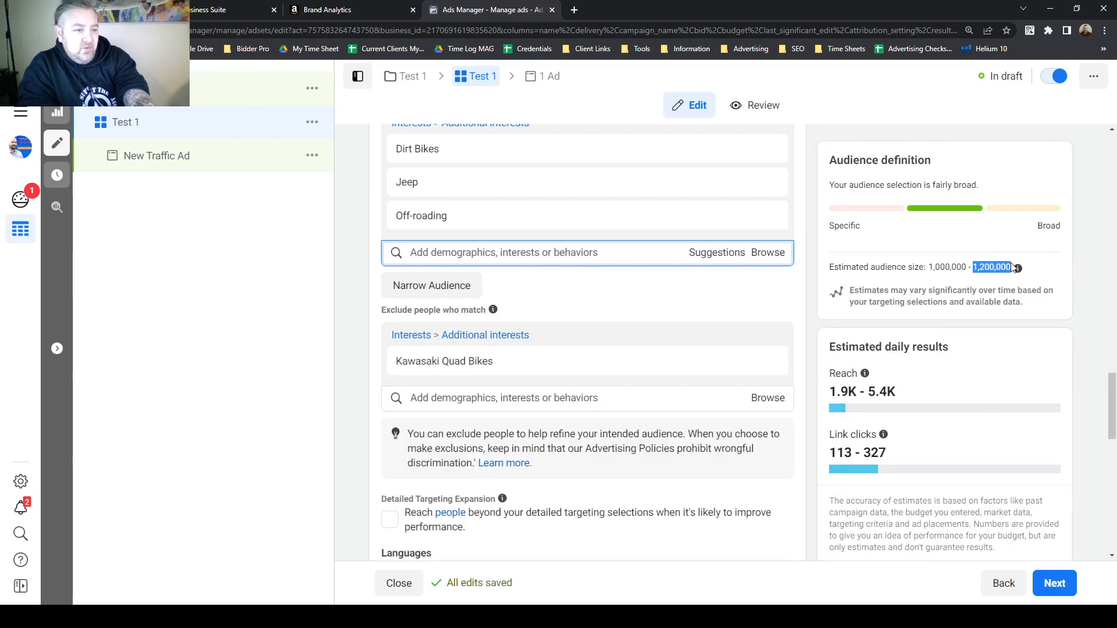
{"action": "mouse_move", "coordinate": [474, 365]}
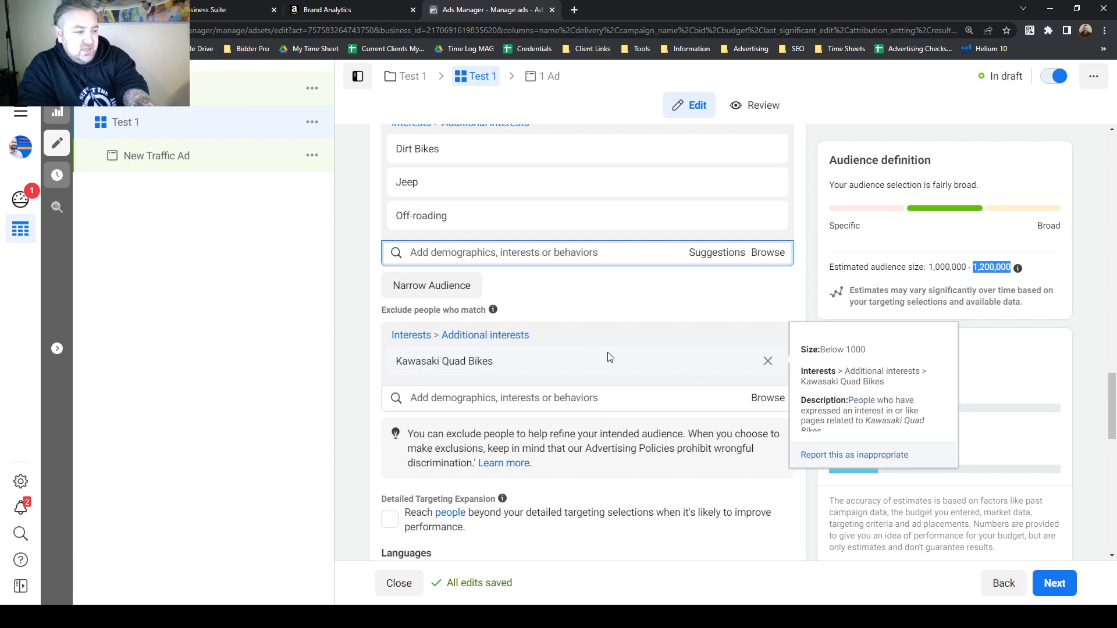
{"action": "left_click", "coordinate": [800, 304]}
{"action": "scroll", "coordinate": [800, 307], "scroll_direction": "down", "scroll_amount": 2}
{"action": "scroll", "coordinate": [782, 318], "scroll_direction": "down", "scroll_amount": 2}
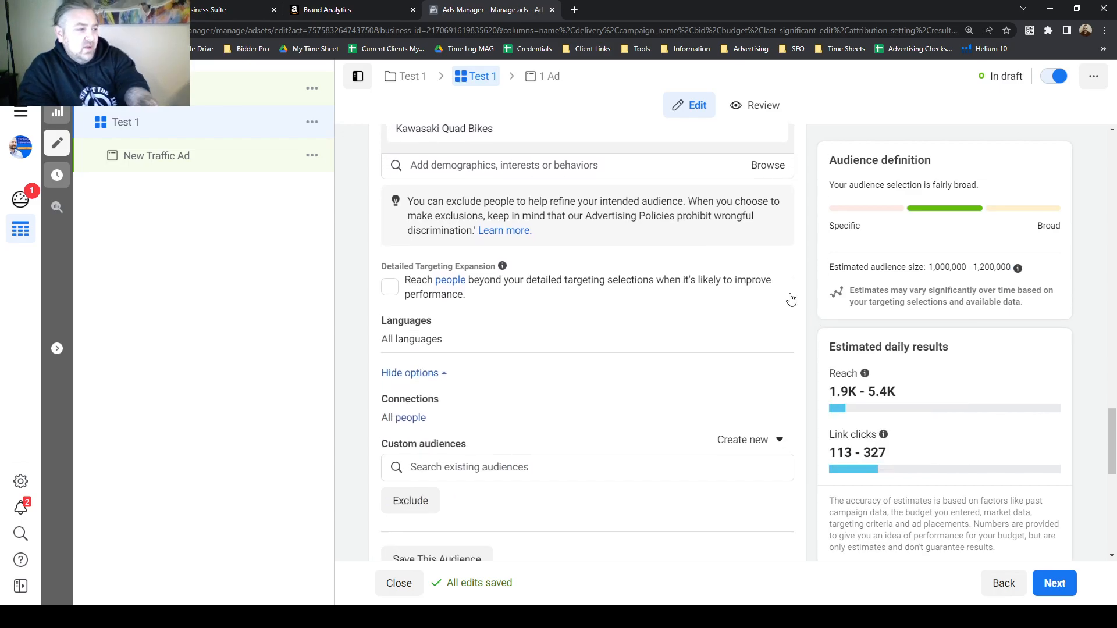
{"action": "scroll", "coordinate": [602, 268], "scroll_direction": "up", "scroll_amount": 3}
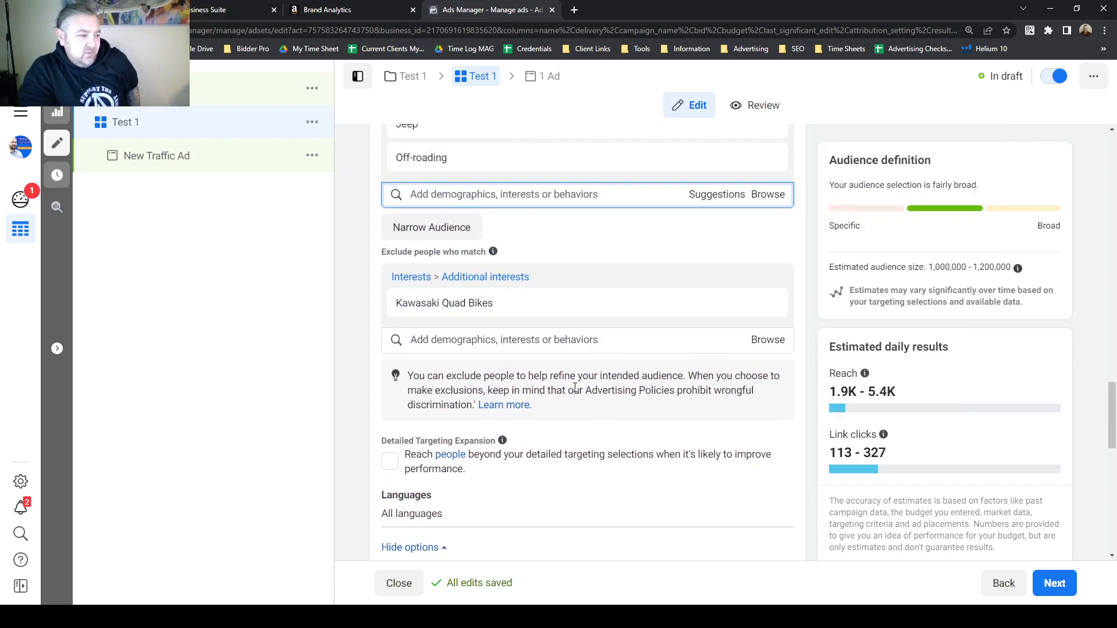
{"action": "scroll", "coordinate": [575, 384], "scroll_direction": "up", "scroll_amount": 1}
{"action": "mouse_move", "coordinate": [639, 216]}
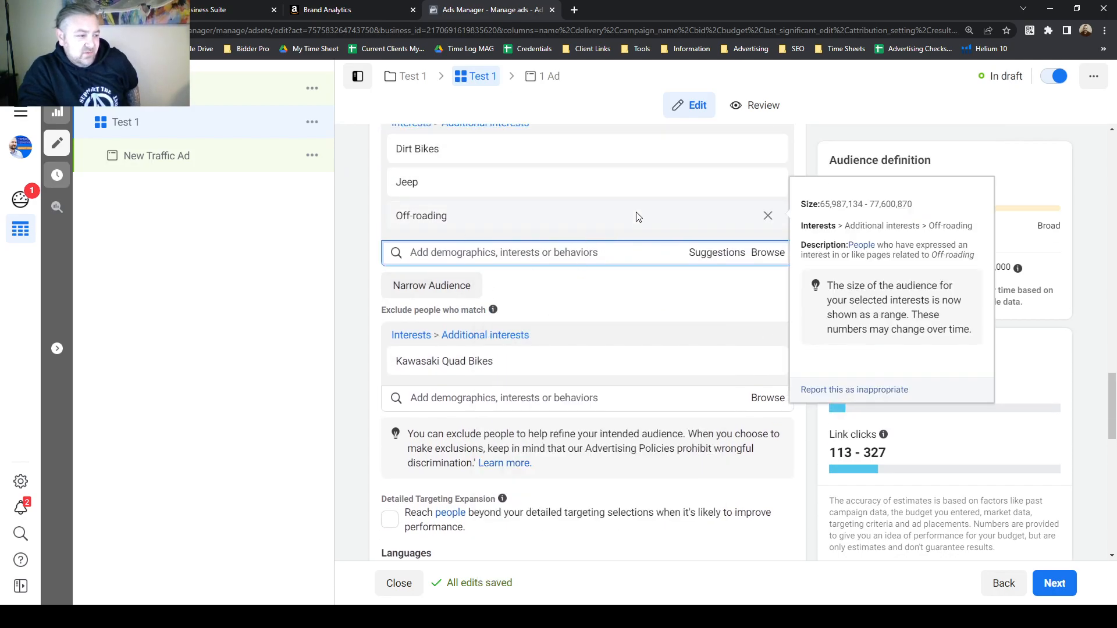
{"action": "scroll", "coordinate": [538, 343], "scroll_direction": "up", "scroll_amount": 2}
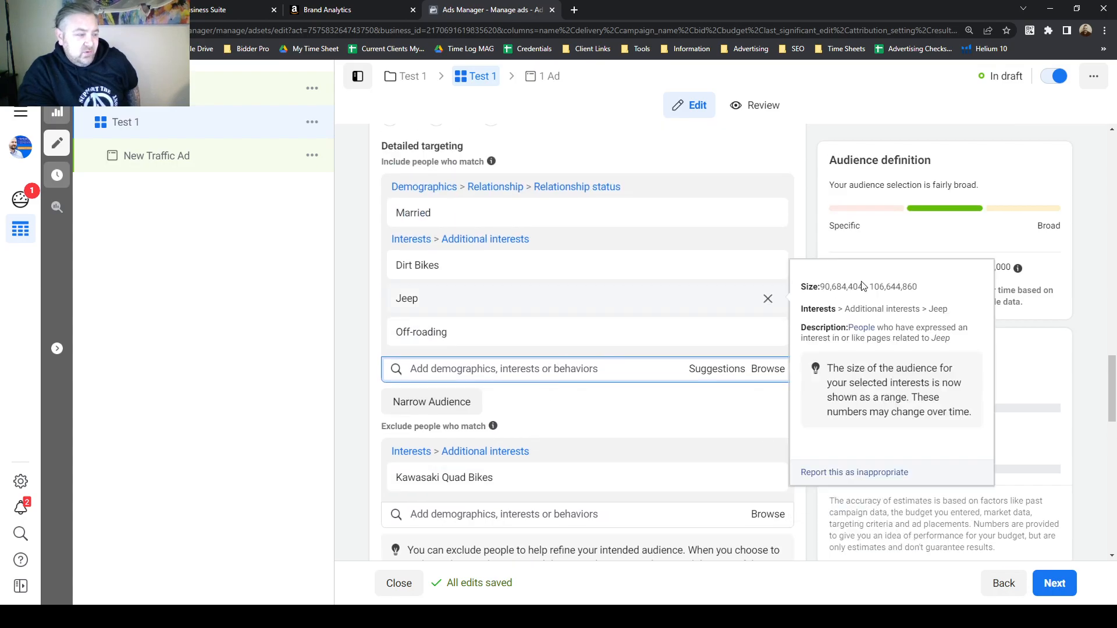
{"action": "scroll", "coordinate": [803, 250], "scroll_direction": "down", "scroll_amount": 6}
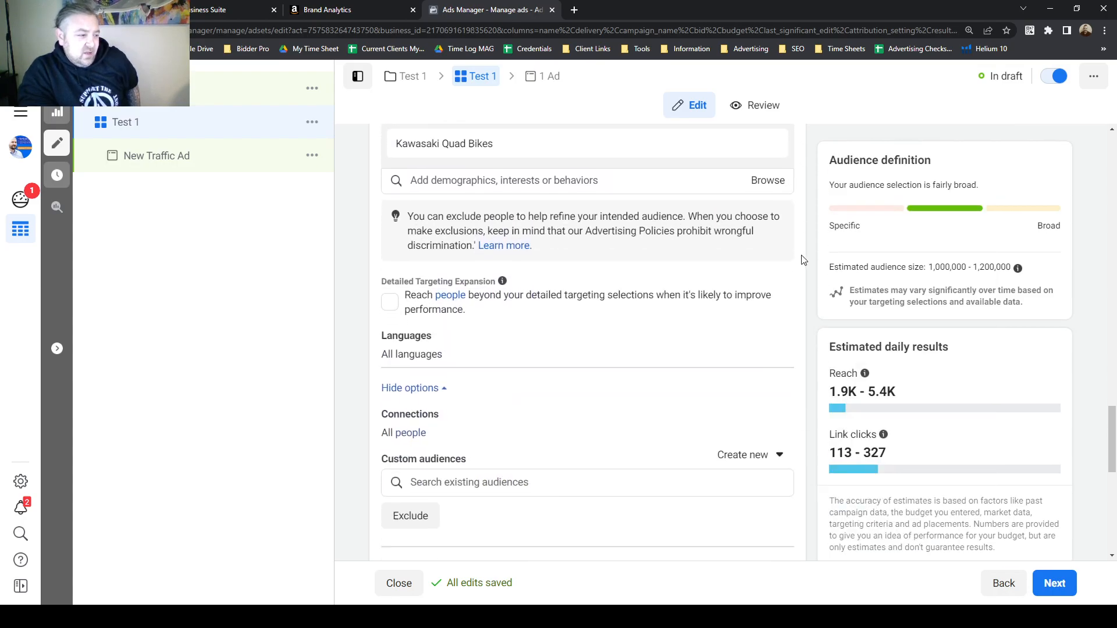
Save the current ad set audience under the name Test 1.
{"action": "scroll", "coordinate": [806, 263], "scroll_direction": "down", "scroll_amount": 2}
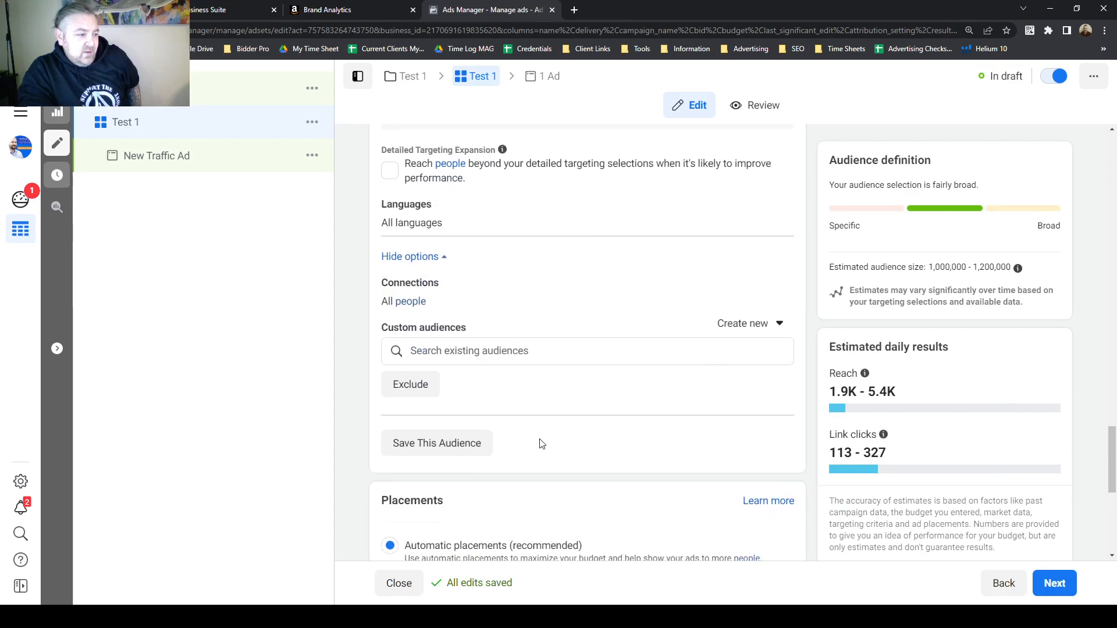
{"action": "left_click", "coordinate": [444, 449]}
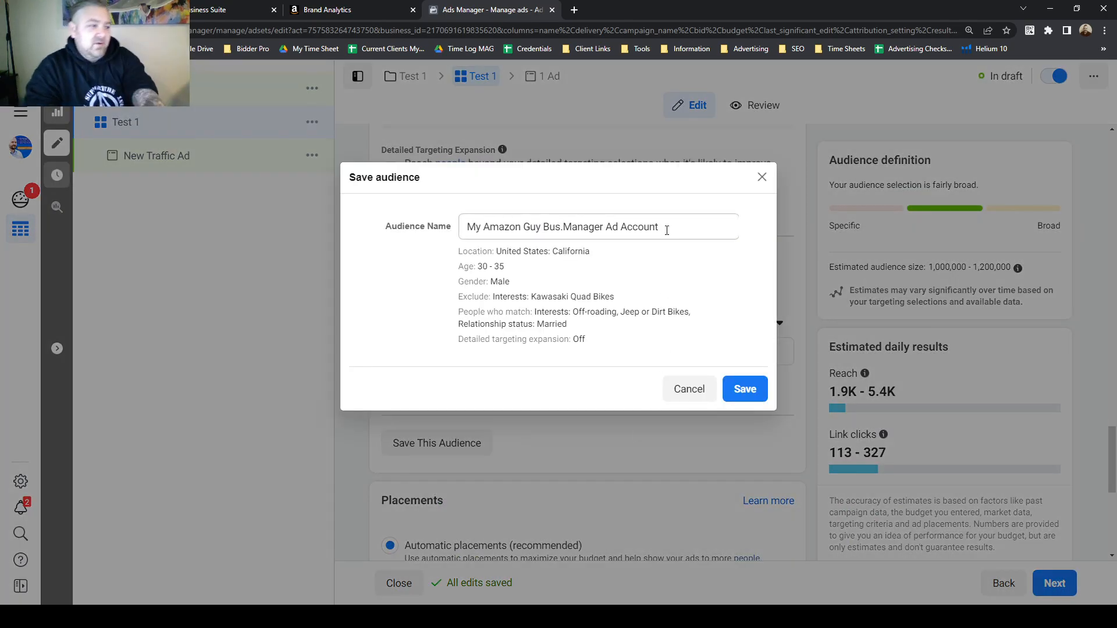
{"action": "left_click_drag", "start_coordinate": [667, 231], "coordinate": [338, 229]}
{"action": "type", "text": "Test 1"}
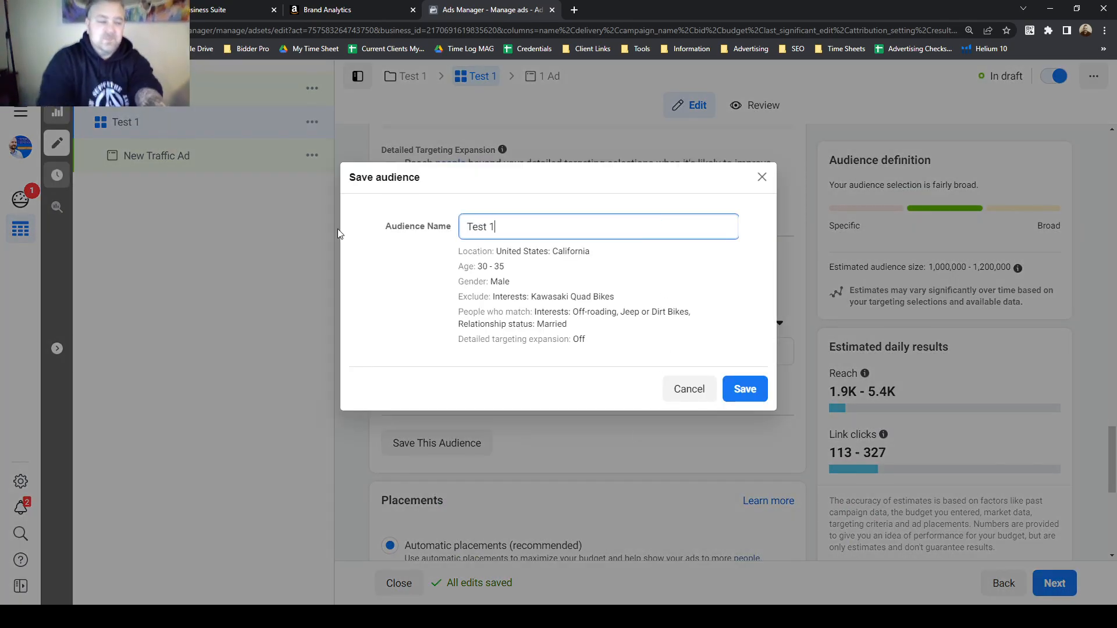
{"action": "left_click", "coordinate": [748, 388]}
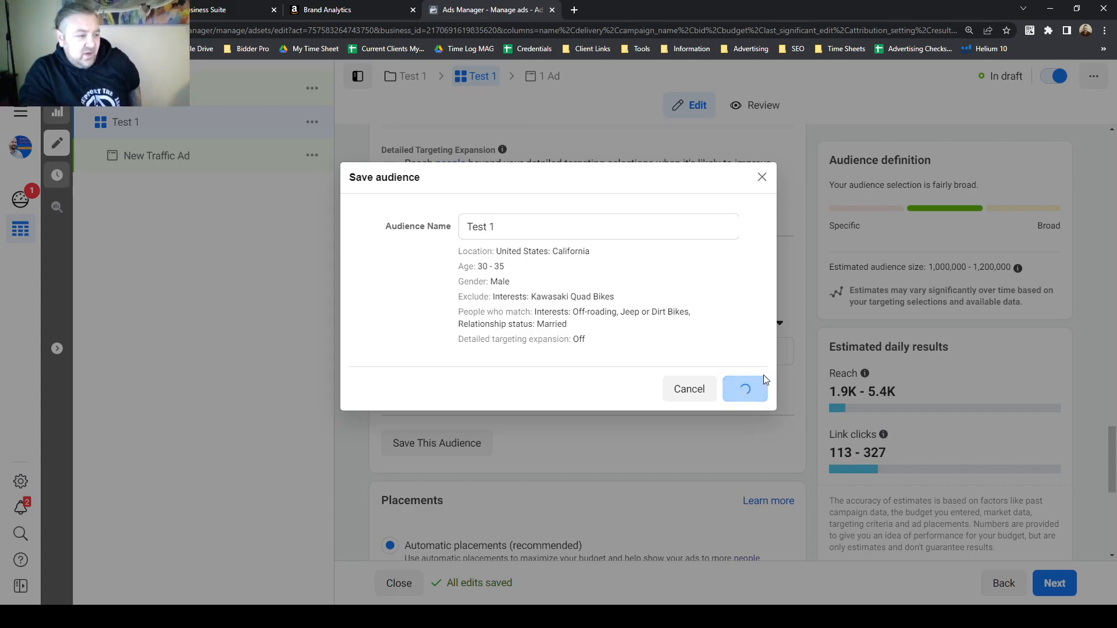
Review the saved Test 1 audience's summary of location, age, gender, exclusions and interests.
{"action": "scroll", "coordinate": [623, 318], "scroll_direction": "up", "scroll_amount": 4}
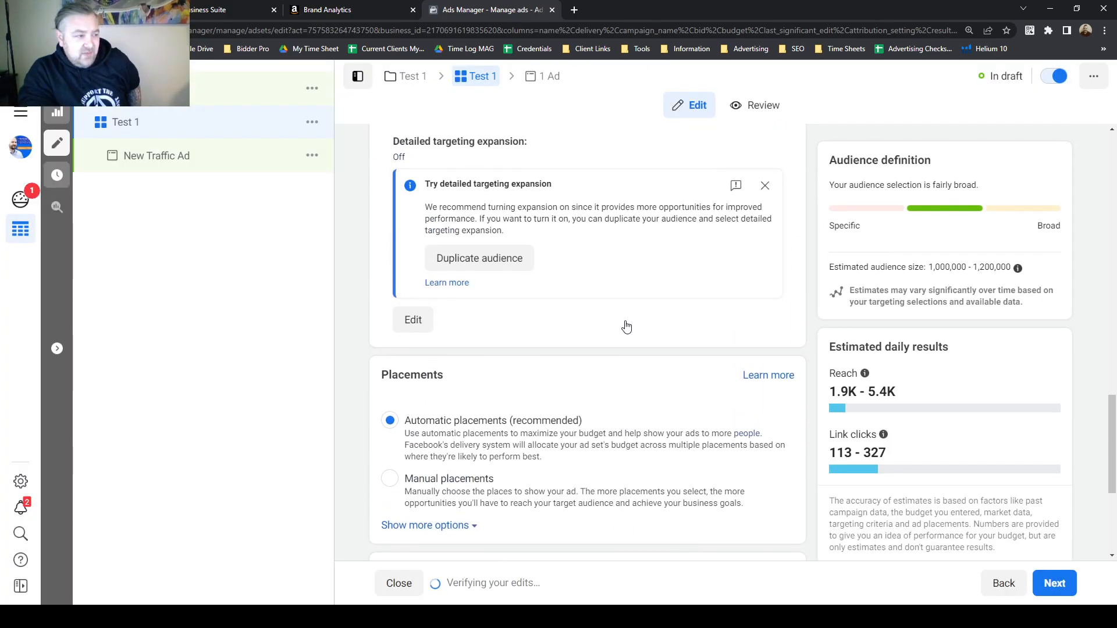
{"action": "scroll", "coordinate": [627, 327], "scroll_direction": "up", "scroll_amount": 1}
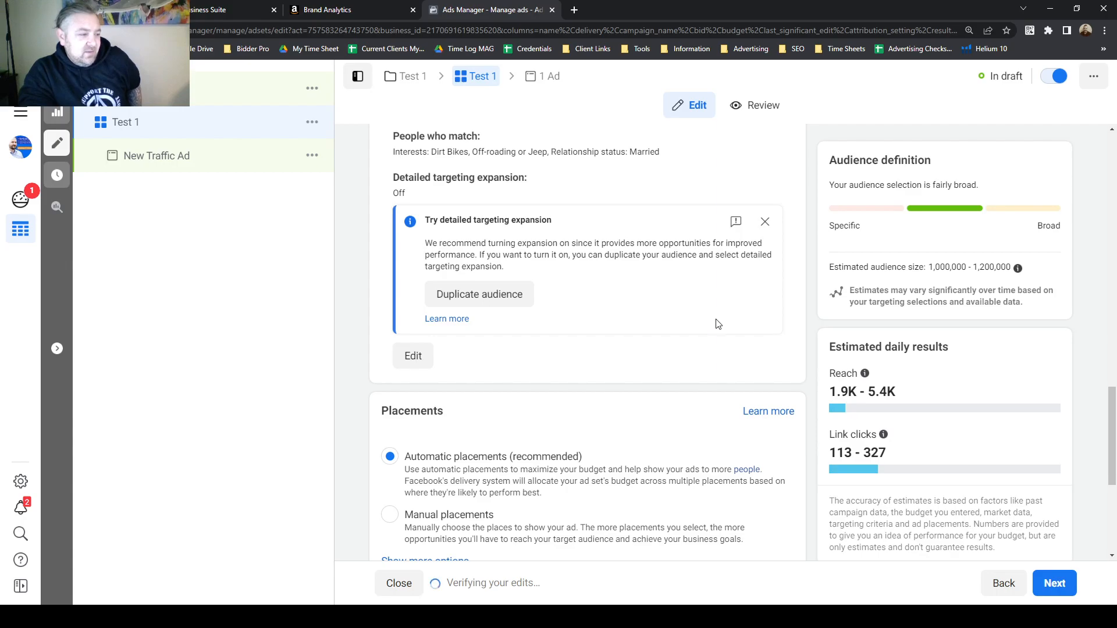
{"action": "scroll", "coordinate": [745, 335], "scroll_direction": "up", "scroll_amount": 3}
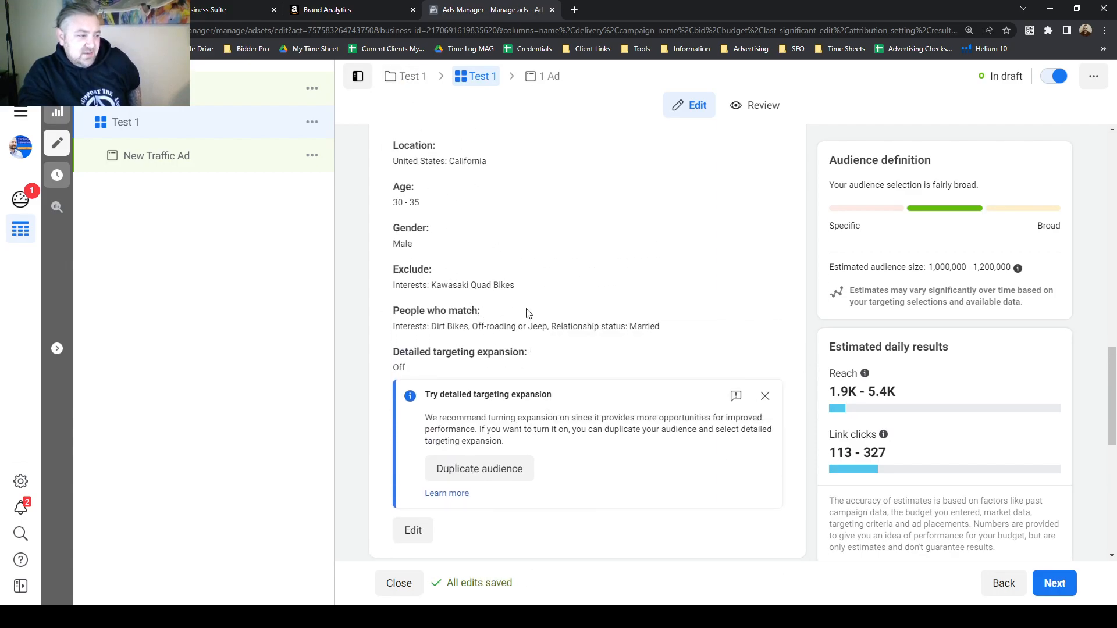
{"action": "scroll", "coordinate": [535, 325], "scroll_direction": "up", "scroll_amount": 1}
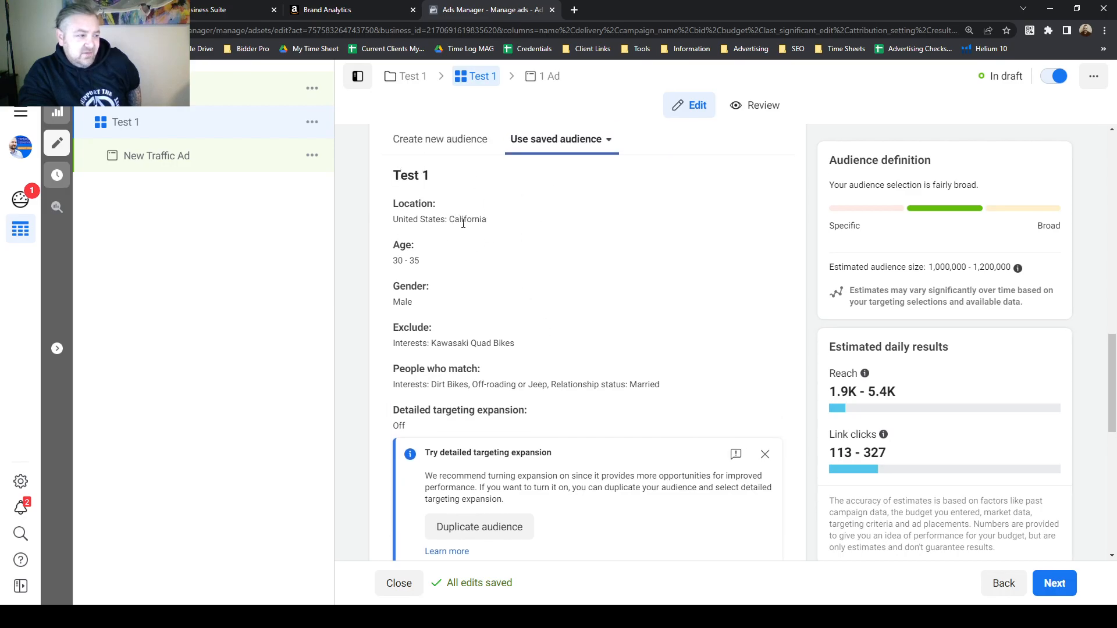
{"action": "left_click_drag", "start_coordinate": [393, 180], "coordinate": [422, 178]}
{"action": "left_click", "coordinate": [457, 194]}
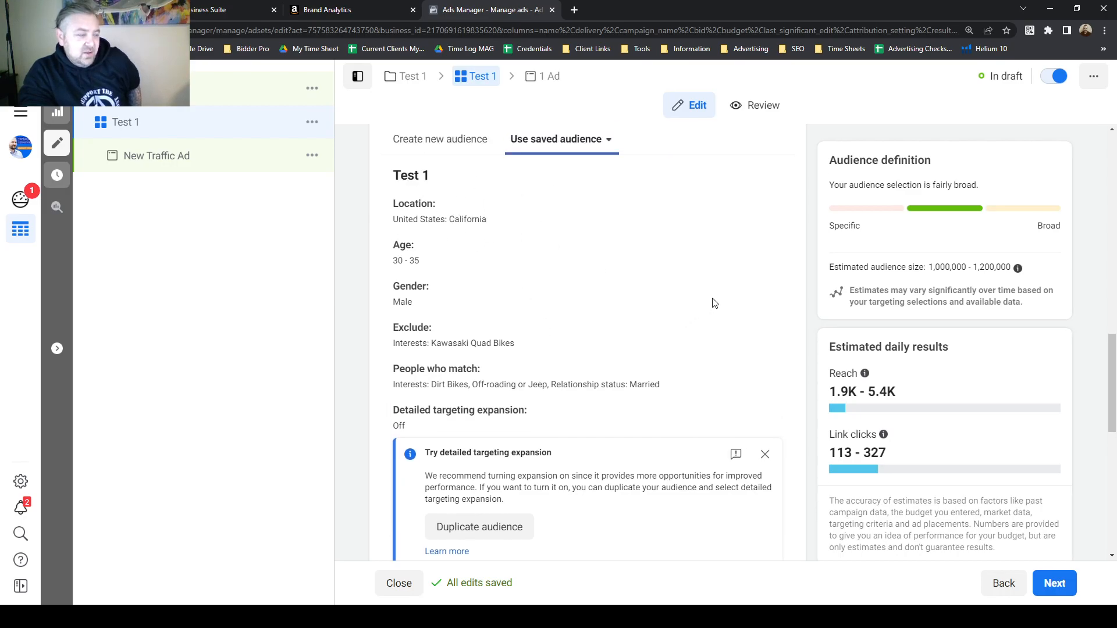
Edit the saved audience and add Household income: top 5% of ZIP codes (US) from Demographics > Financial > Income to detailed targeting.
{"action": "scroll", "coordinate": [730, 301], "scroll_direction": "down", "scroll_amount": 2}
{"action": "left_click", "coordinate": [438, 473]}
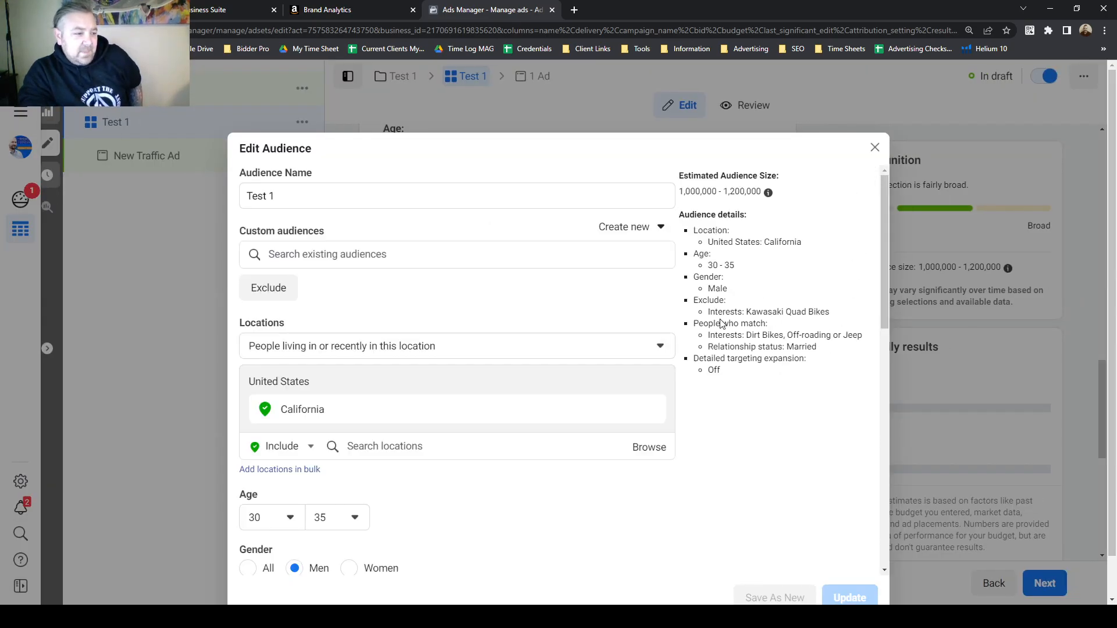
{"action": "scroll", "coordinate": [724, 303], "scroll_direction": "down", "scroll_amount": 1}
{"action": "scroll", "coordinate": [722, 314], "scroll_direction": "down", "scroll_amount": 1}
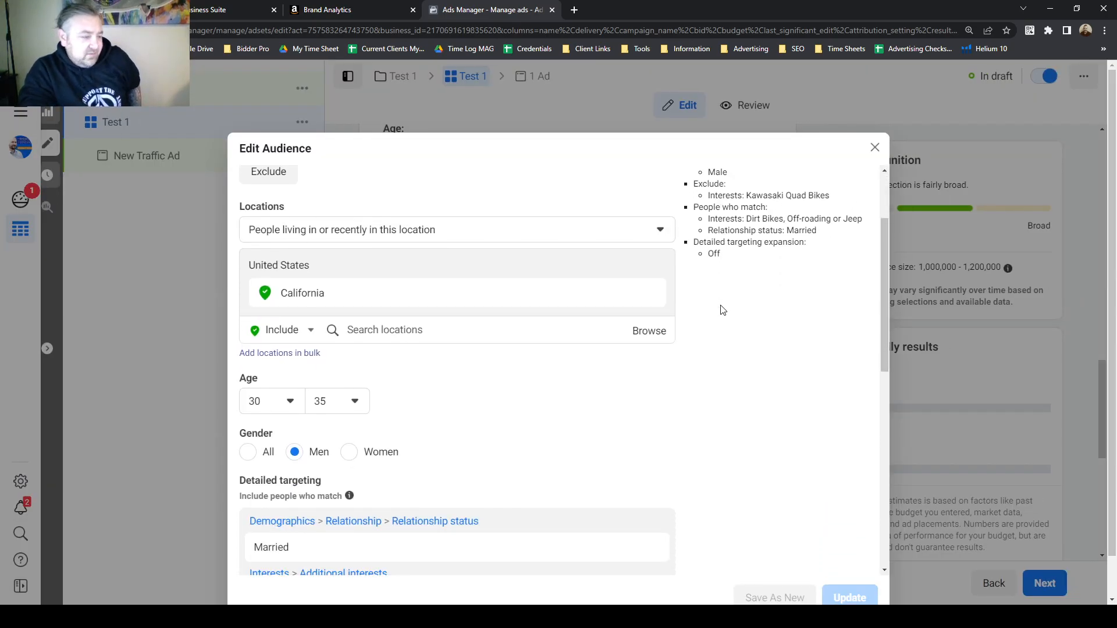
{"action": "scroll", "coordinate": [700, 326], "scroll_direction": "down", "scroll_amount": 1}
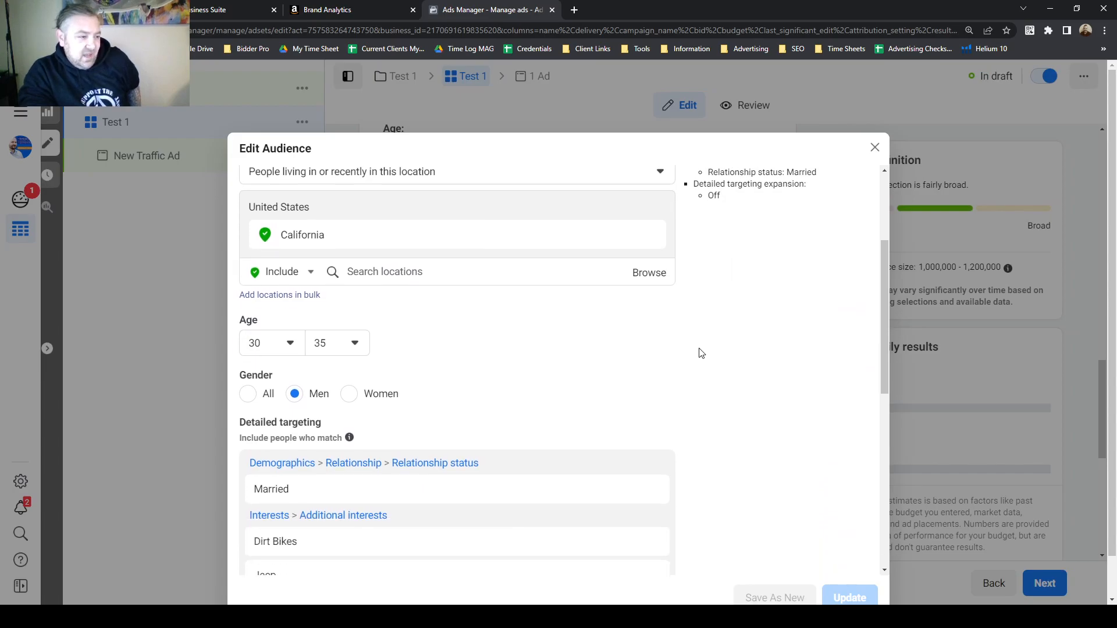
{"action": "left_click_drag", "start_coordinate": [881, 321], "coordinate": [882, 327]}
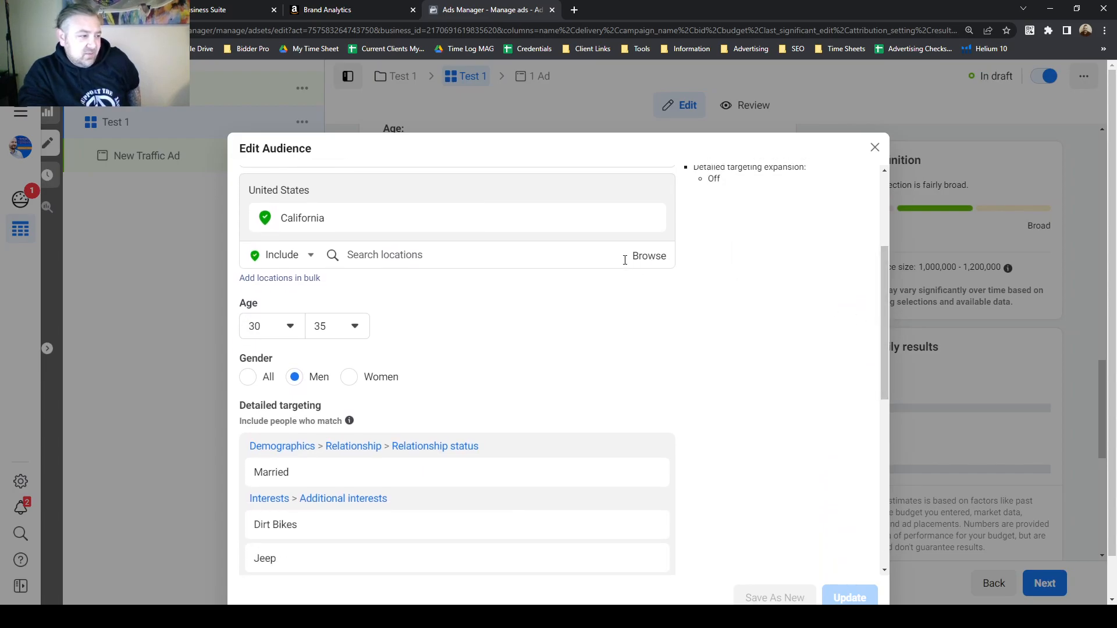
{"action": "left_click", "coordinate": [662, 262]}
{"action": "scroll", "coordinate": [531, 377], "scroll_direction": "down", "scroll_amount": 4}
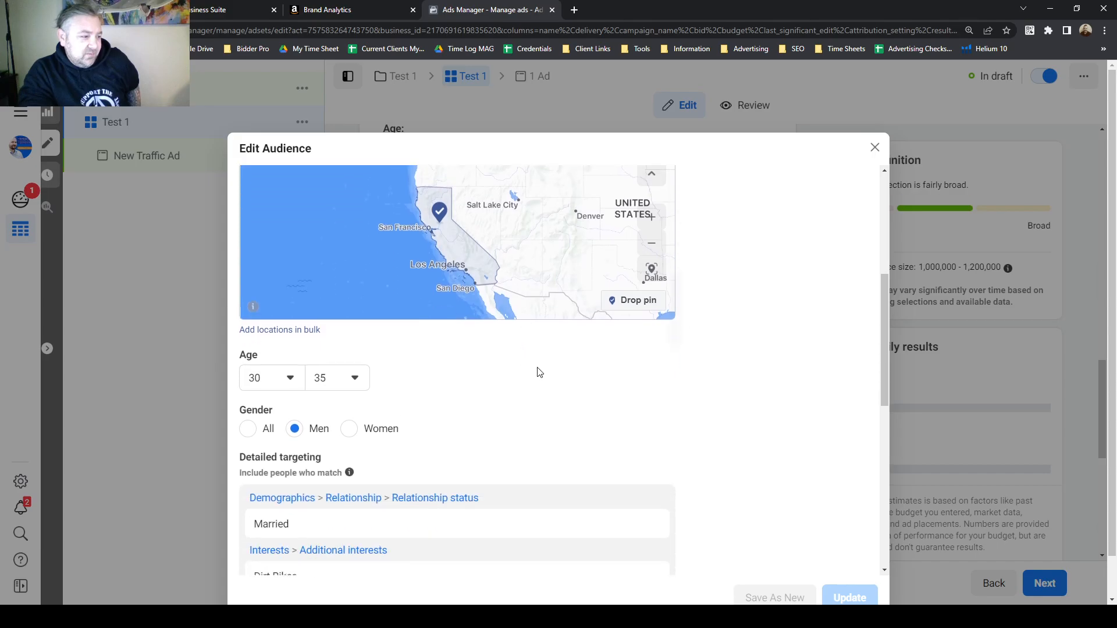
{"action": "scroll", "coordinate": [582, 343], "scroll_direction": "down", "scroll_amount": 3}
{"action": "left_click", "coordinate": [646, 389]}
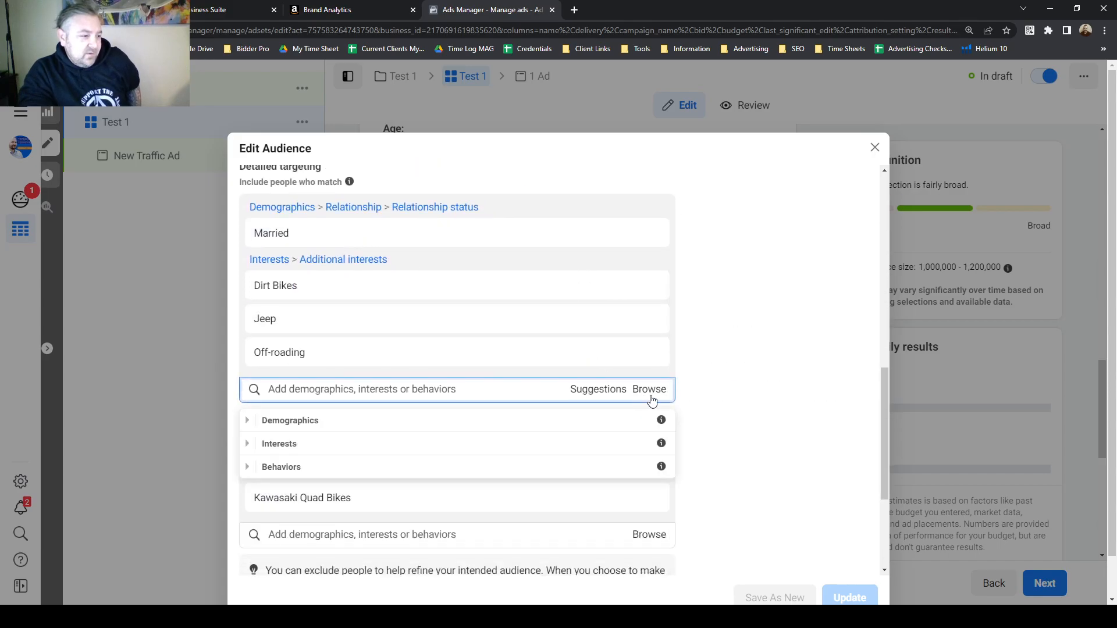
{"action": "left_click", "coordinate": [245, 421]}
{"action": "scroll", "coordinate": [349, 407], "scroll_direction": "down", "scroll_amount": 2}
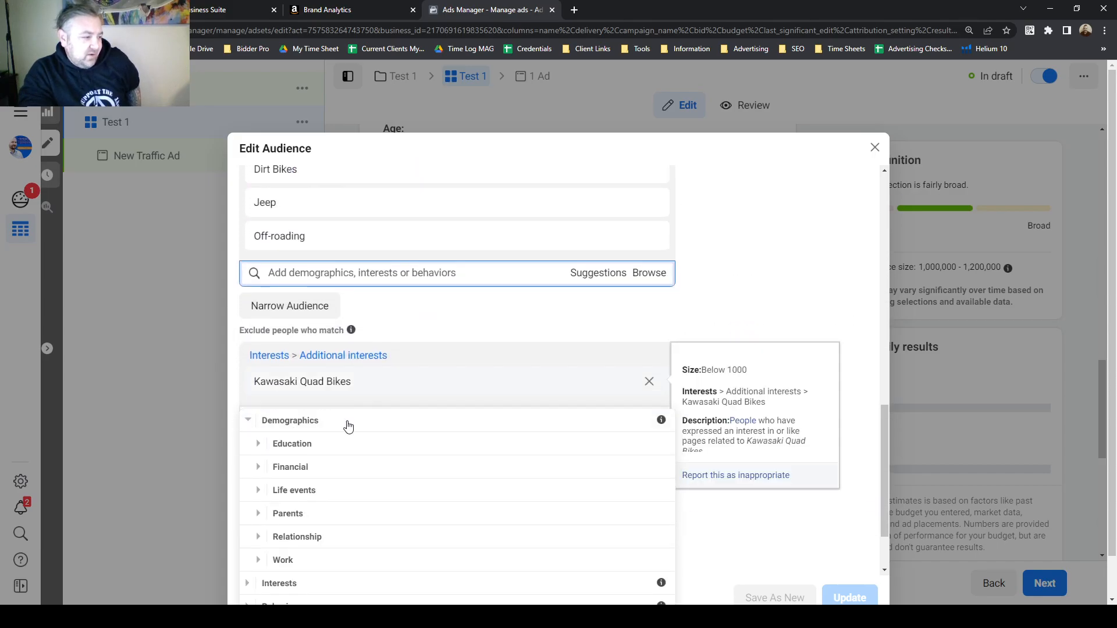
{"action": "left_click", "coordinate": [260, 470]}
{"action": "left_click", "coordinate": [269, 457]}
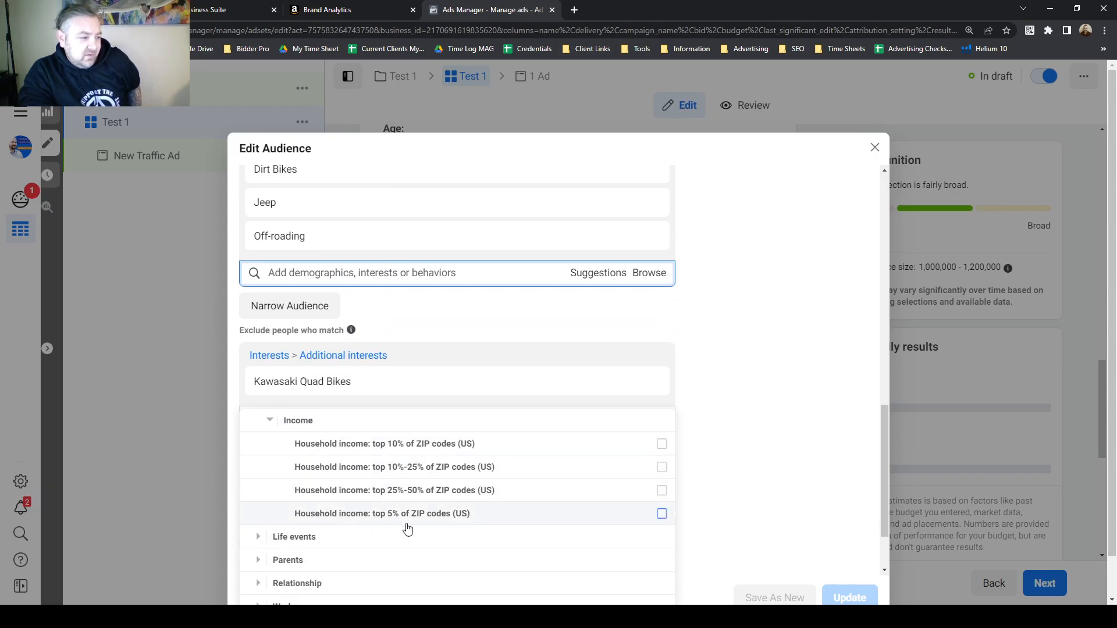
{"action": "left_click", "coordinate": [662, 514]}
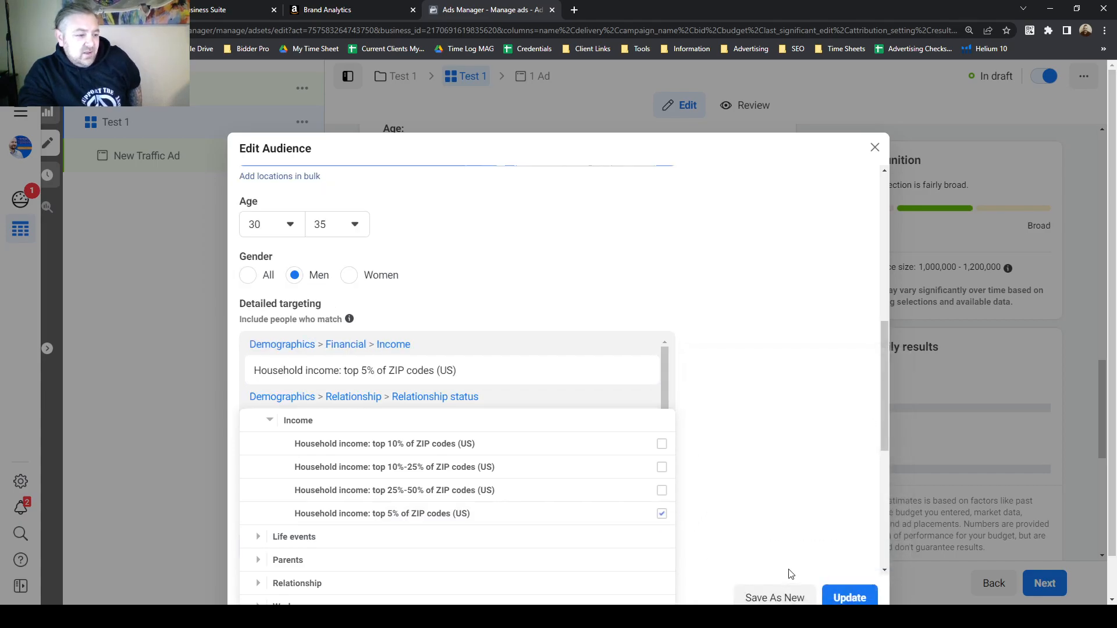
{"action": "left_click", "coordinate": [747, 523]}
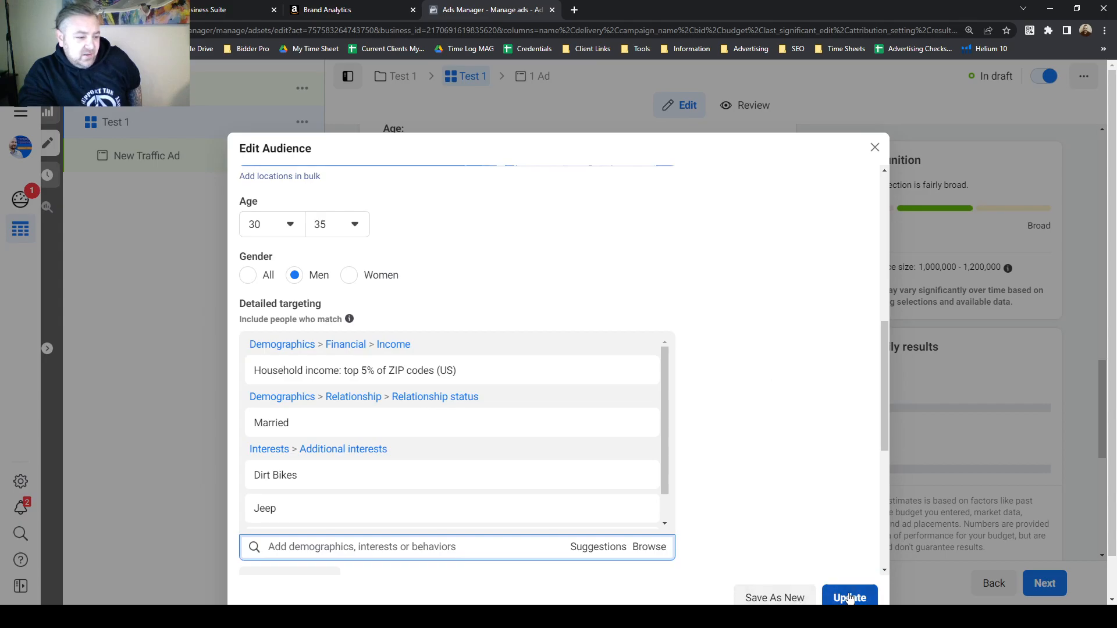
Rename the edited audience to Test 2 and save it as a new audience.
{"action": "scroll", "coordinate": [631, 372], "scroll_direction": "up", "scroll_amount": 1}
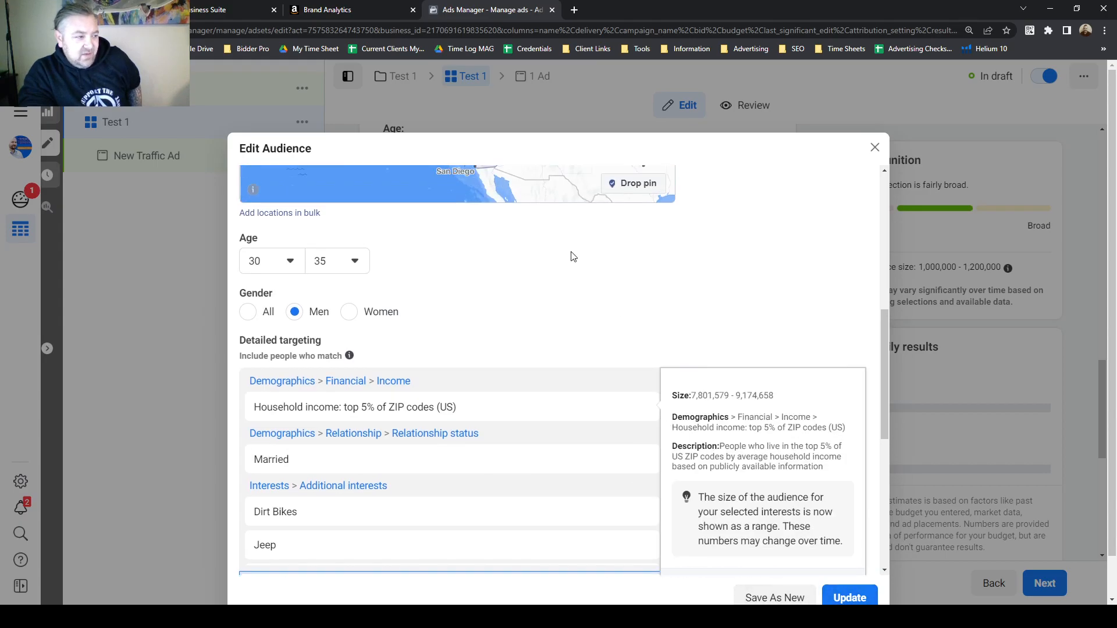
{"action": "scroll", "coordinate": [381, 259], "scroll_direction": "up", "scroll_amount": 7}
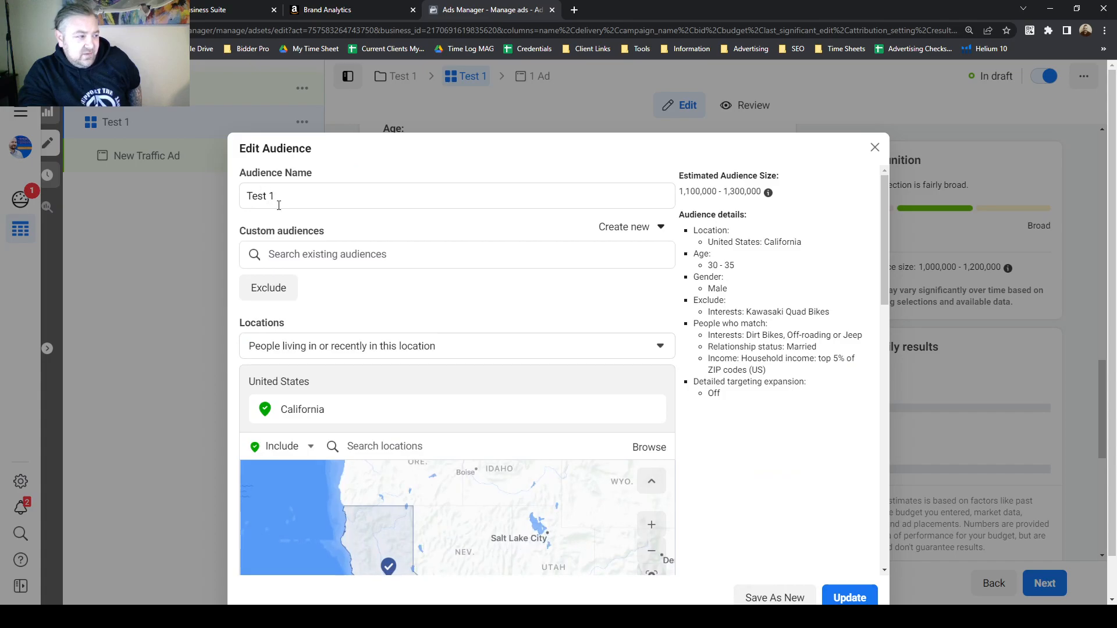
{"action": "scroll", "coordinate": [715, 461], "scroll_direction": "down", "scroll_amount": 5}
{"action": "scroll", "coordinate": [481, 398], "scroll_direction": "up", "scroll_amount": 5}
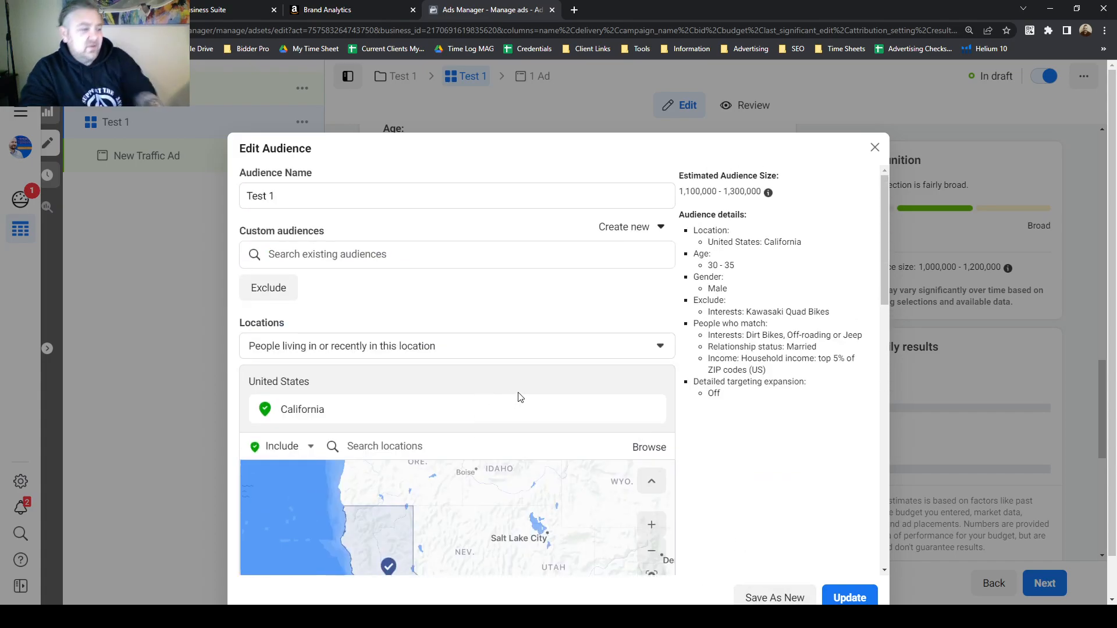
{"action": "left_click", "coordinate": [318, 193]}
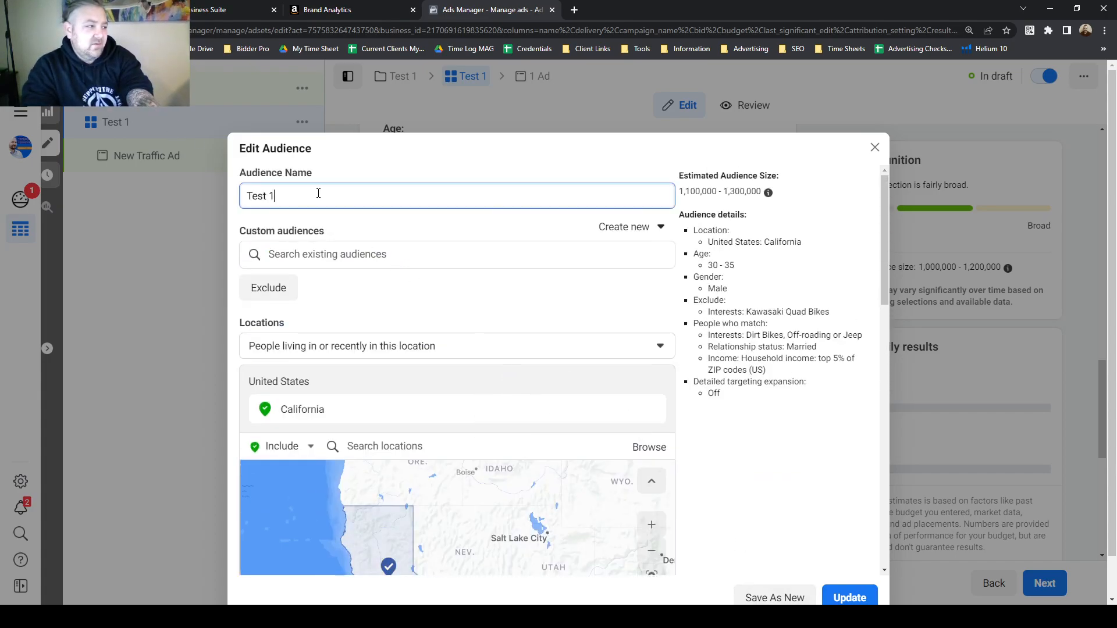
{"action": "type", "text": "2"}
{"action": "scroll", "coordinate": [591, 372], "scroll_direction": "down", "scroll_amount": 5}
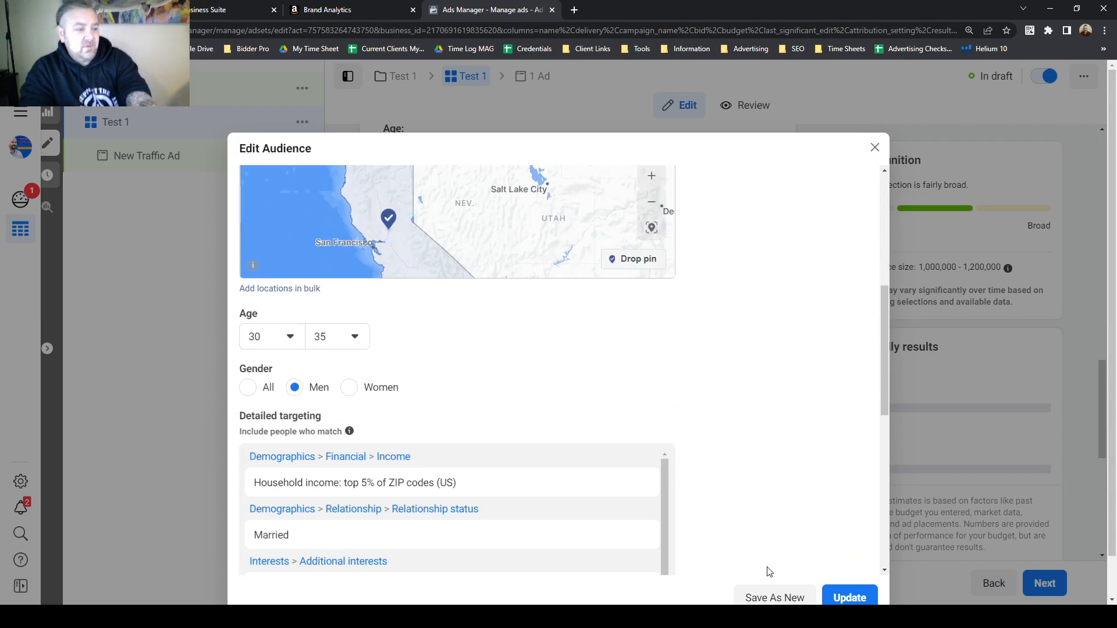
{"action": "left_click", "coordinate": [767, 588]}
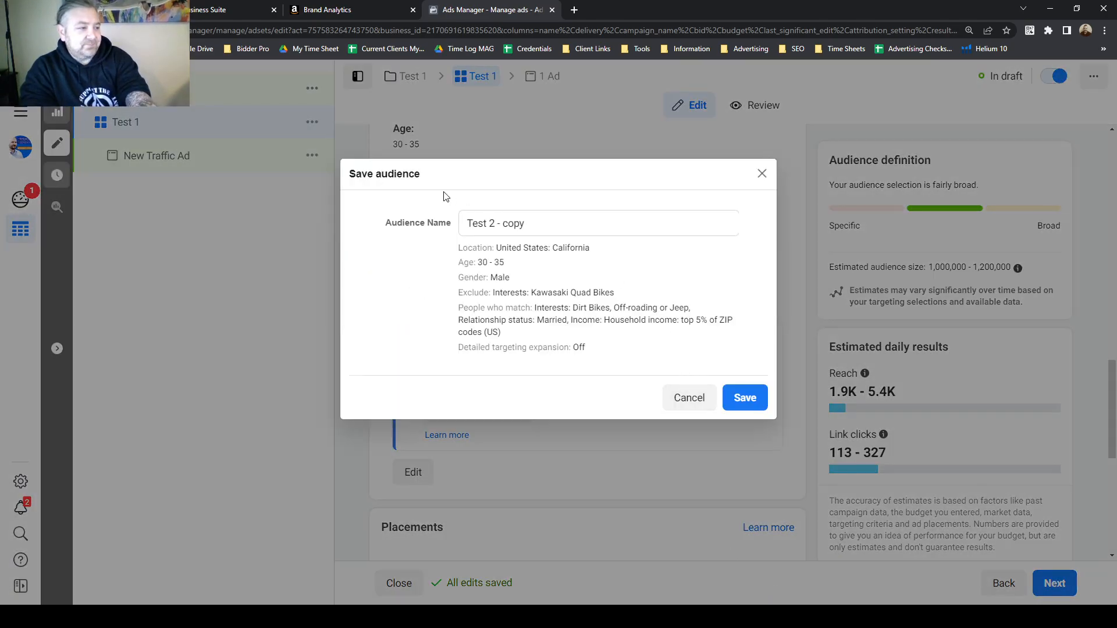
{"action": "left_click_drag", "start_coordinate": [471, 260], "coordinate": [509, 322]}
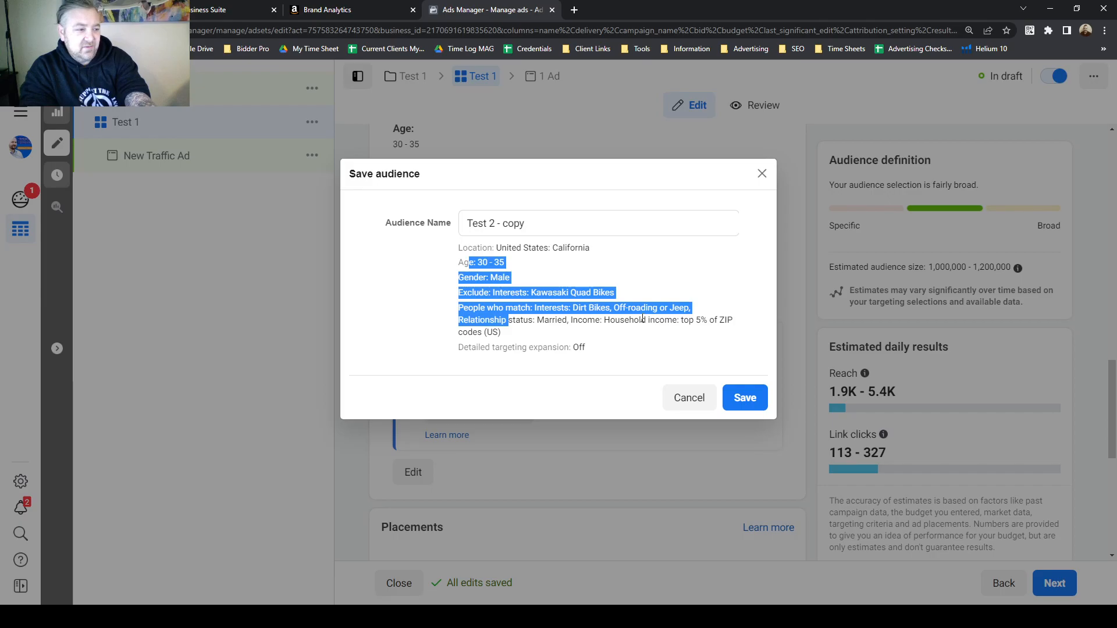
{"action": "left_click", "coordinate": [524, 330]}
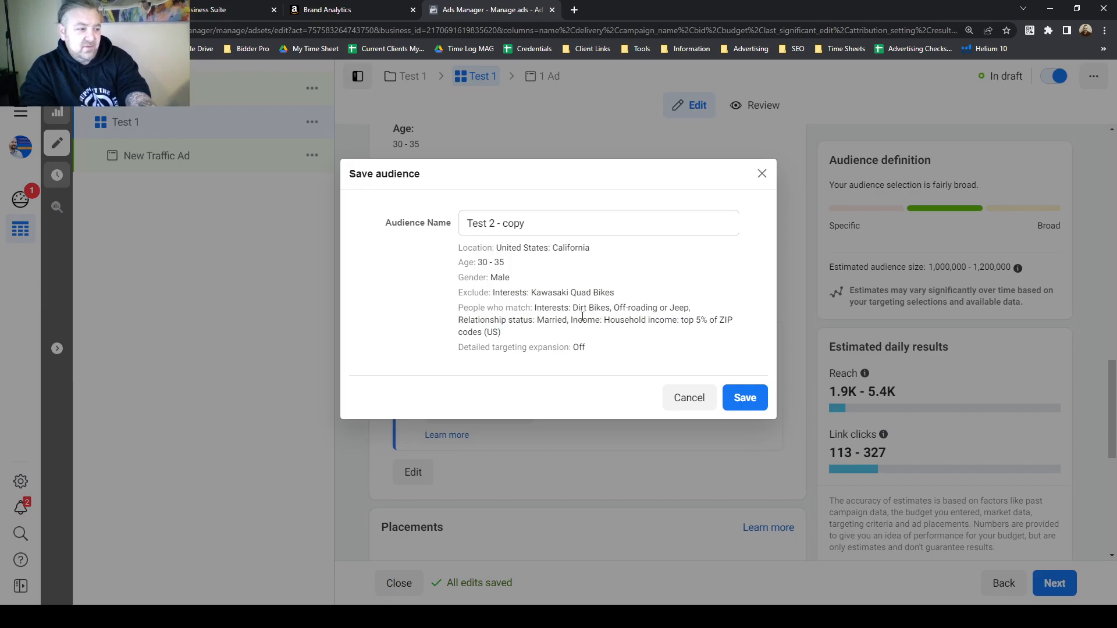
{"action": "left_click_drag", "start_coordinate": [685, 317], "coordinate": [727, 318]}
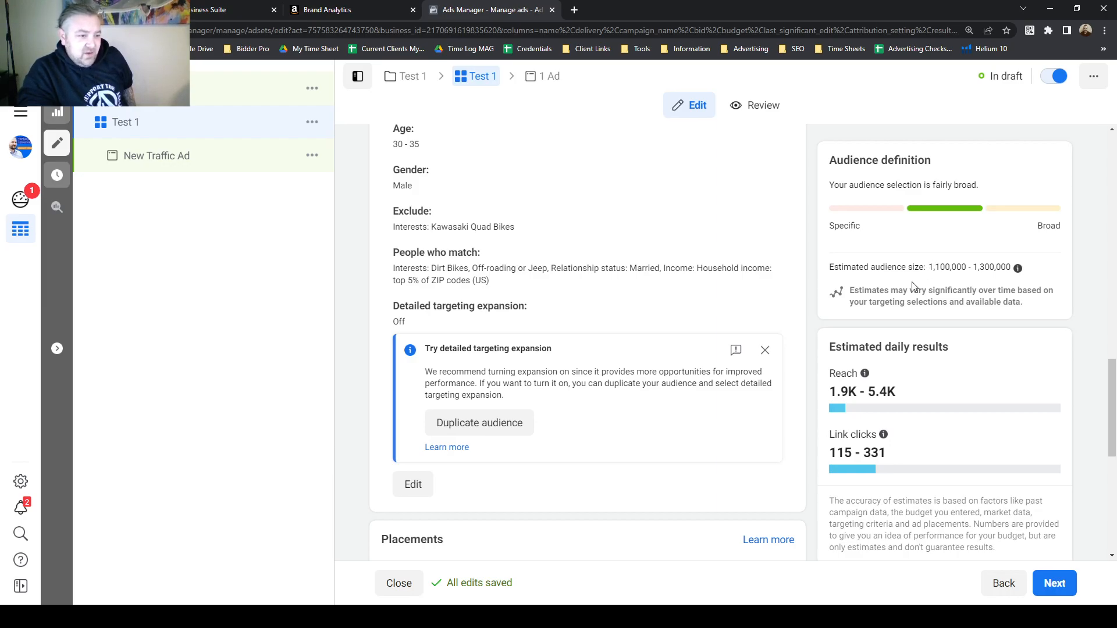
Switch the ad set's placements to Manual placements and review the selected placement options.
{"action": "scroll", "coordinate": [809, 329], "scroll_direction": "down", "scroll_amount": 6}
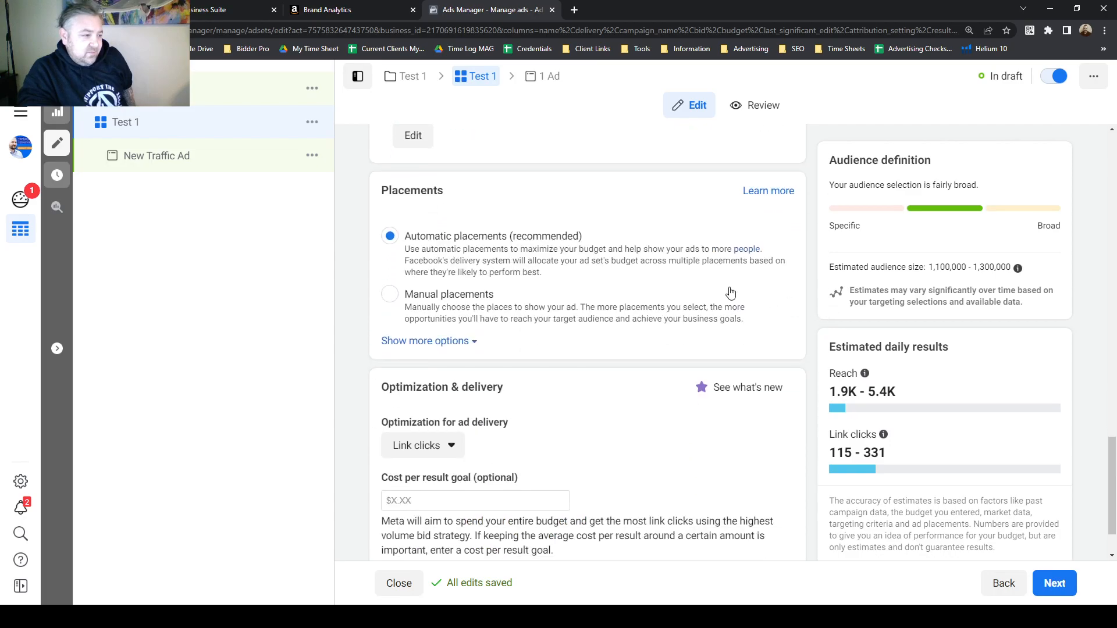
{"action": "left_click_drag", "start_coordinate": [382, 189], "coordinate": [446, 192]}
{"action": "left_click", "coordinate": [438, 190]}
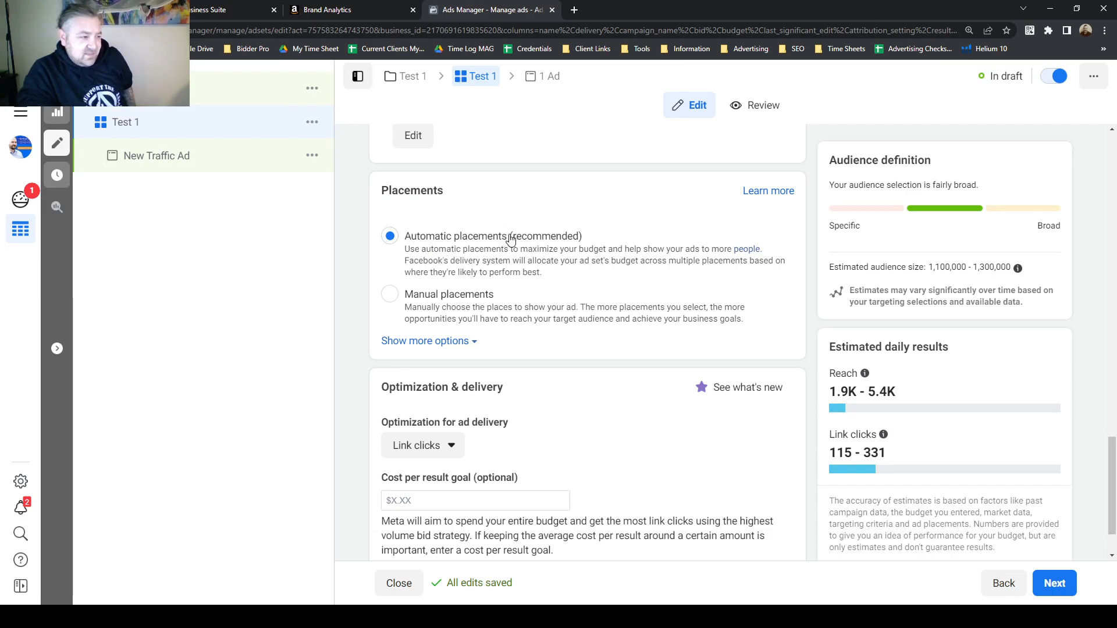
{"action": "left_click_drag", "start_coordinate": [508, 239], "coordinate": [594, 252]}
{"action": "left_click", "coordinate": [585, 239]}
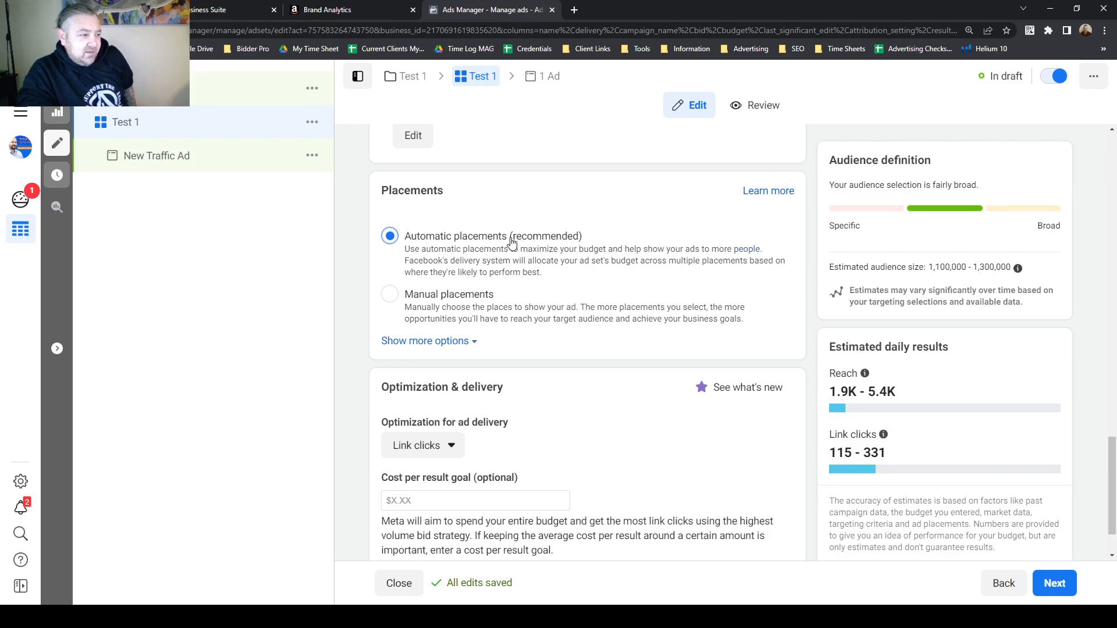
{"action": "left_click_drag", "start_coordinate": [510, 237], "coordinate": [584, 239]}
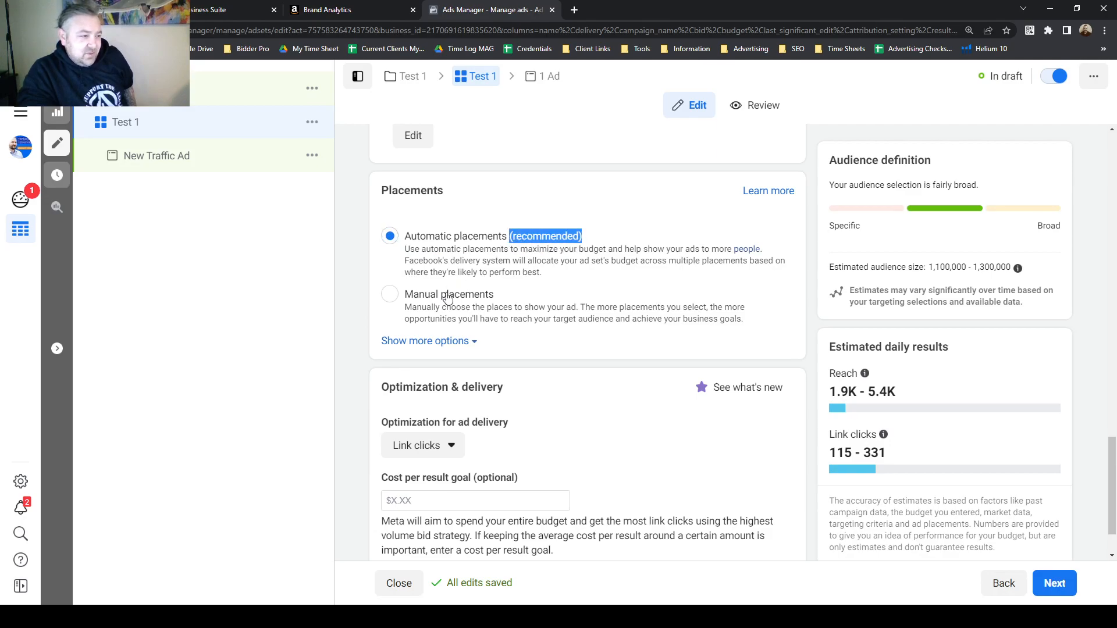
{"action": "left_click", "coordinate": [546, 241]}
{"action": "left_click_drag", "start_coordinate": [510, 241], "coordinate": [579, 243]}
{"action": "left_click", "coordinate": [391, 296]}
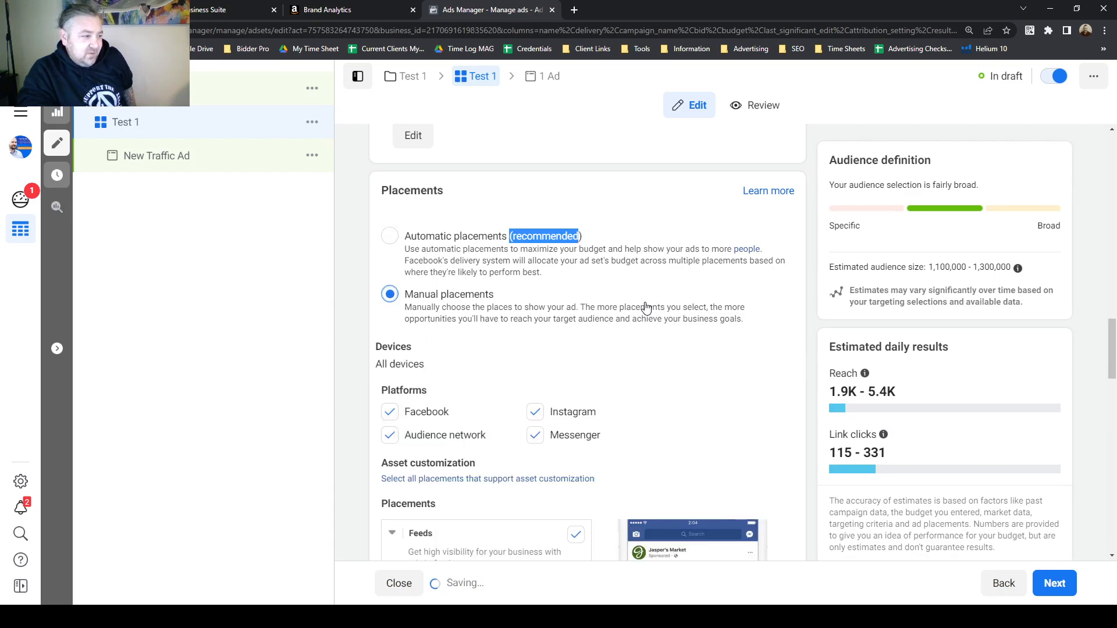
{"action": "scroll", "coordinate": [628, 295], "scroll_direction": "down", "scroll_amount": 3}
{"action": "scroll", "coordinate": [638, 277], "scroll_direction": "down", "scroll_amount": 2}
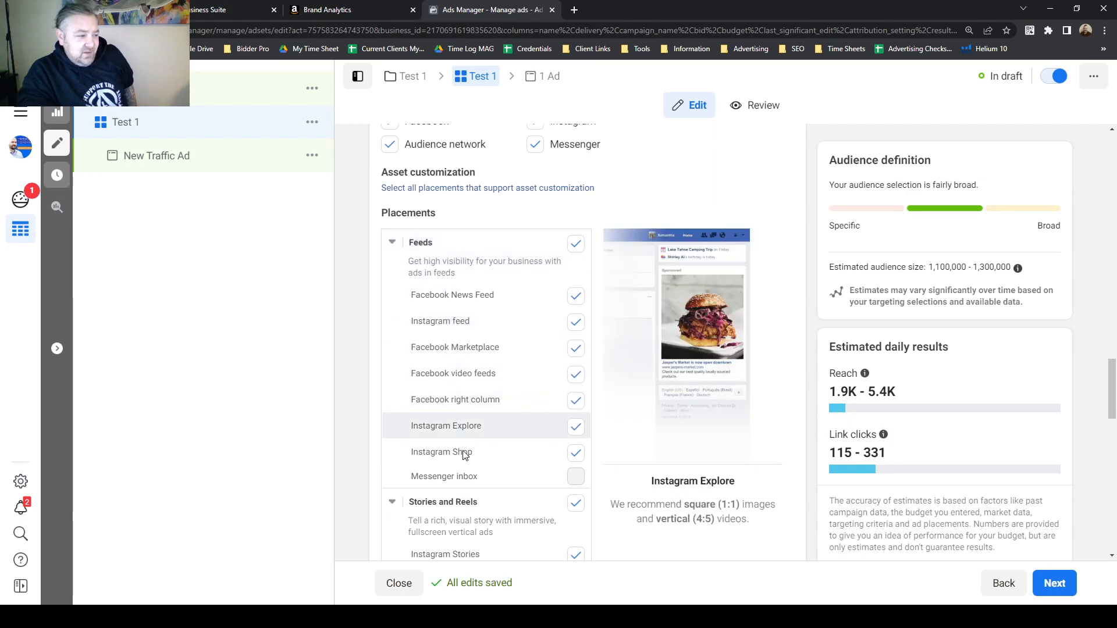
{"action": "scroll", "coordinate": [489, 396], "scroll_direction": "down", "scroll_amount": 3}
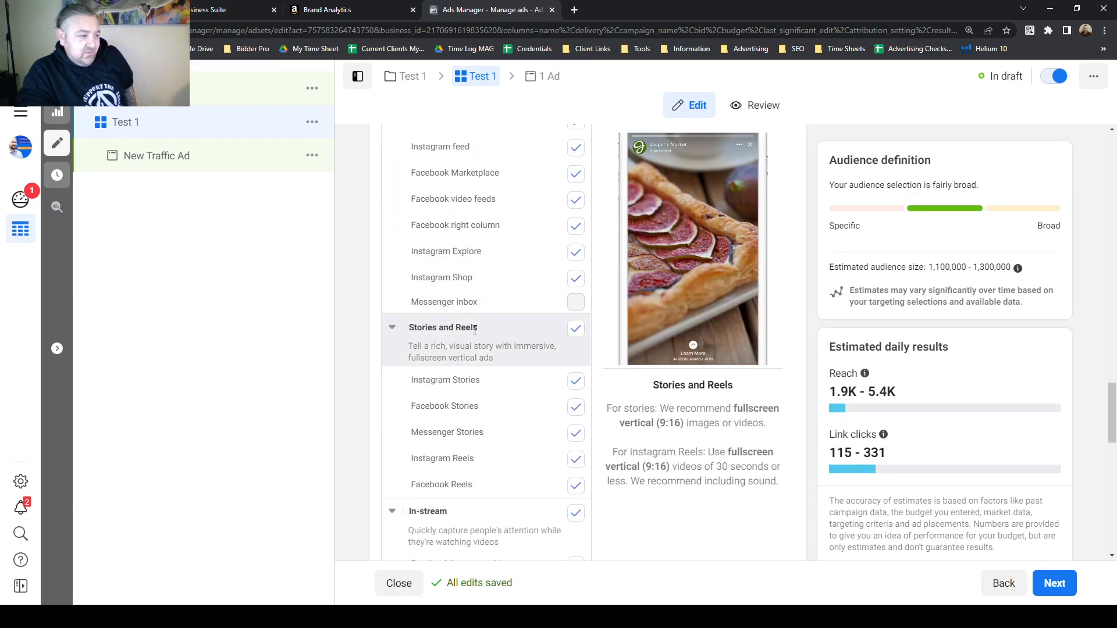
Deselect all Feeds placements, then re-select Facebook News Feed, Instagram feed and Facebook Marketplace.
{"action": "scroll", "coordinate": [509, 370], "scroll_direction": "down", "scroll_amount": 3}
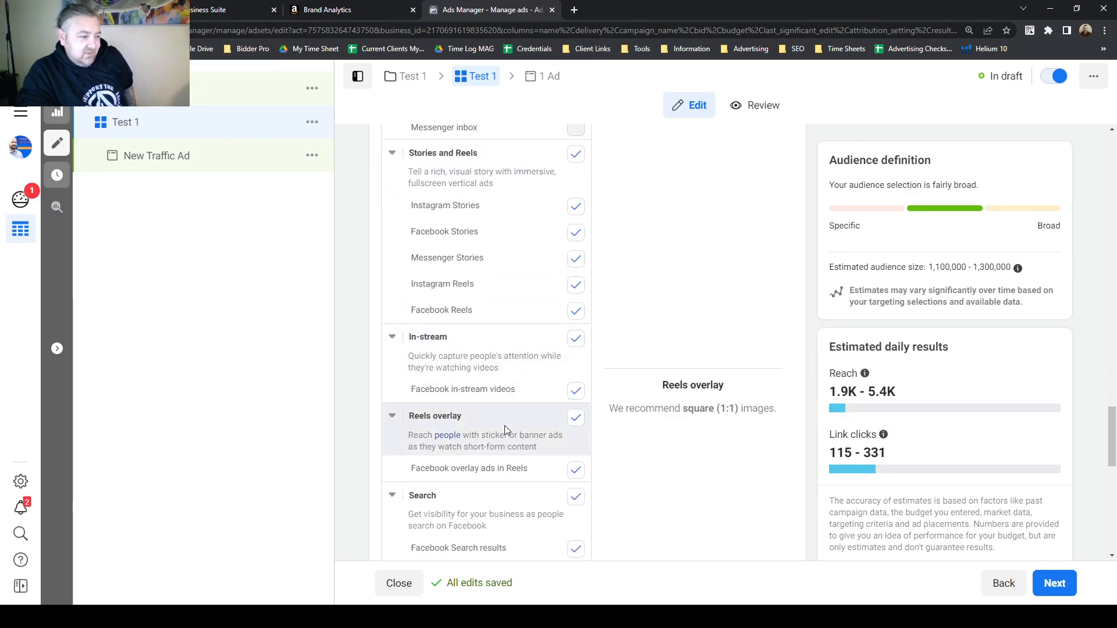
{"action": "scroll", "coordinate": [505, 431], "scroll_direction": "down", "scroll_amount": 2}
{"action": "scroll", "coordinate": [505, 451], "scroll_direction": "down", "scroll_amount": 3}
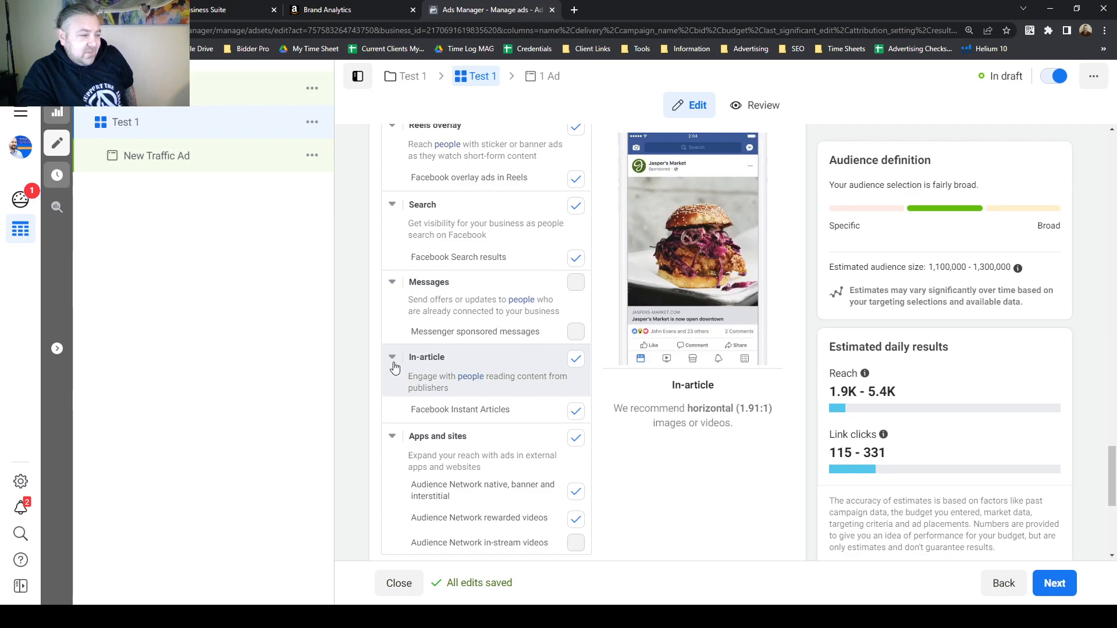
{"action": "scroll", "coordinate": [448, 387], "scroll_direction": "down", "scroll_amount": 2}
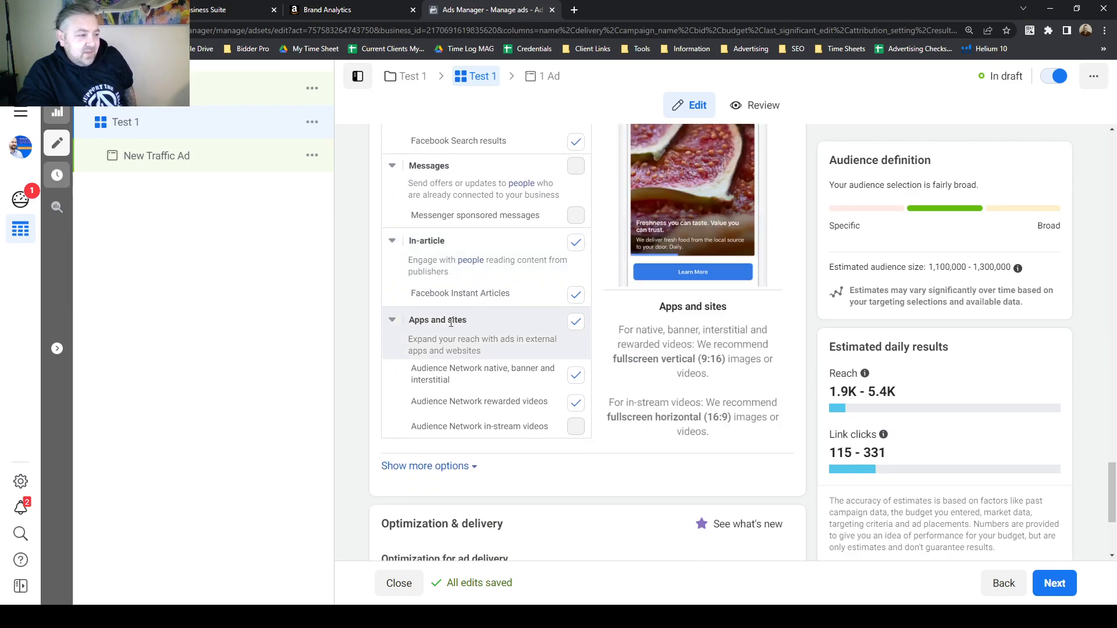
{"action": "scroll", "coordinate": [510, 343], "scroll_direction": "up", "scroll_amount": 8}
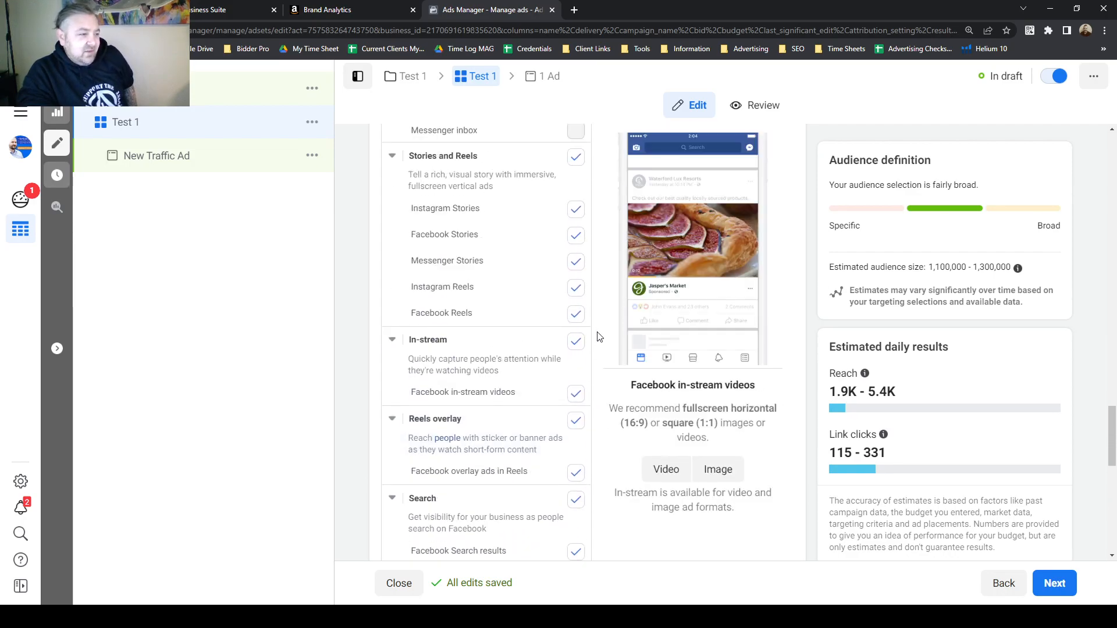
{"action": "scroll", "coordinate": [603, 332], "scroll_direction": "up", "scroll_amount": 3}
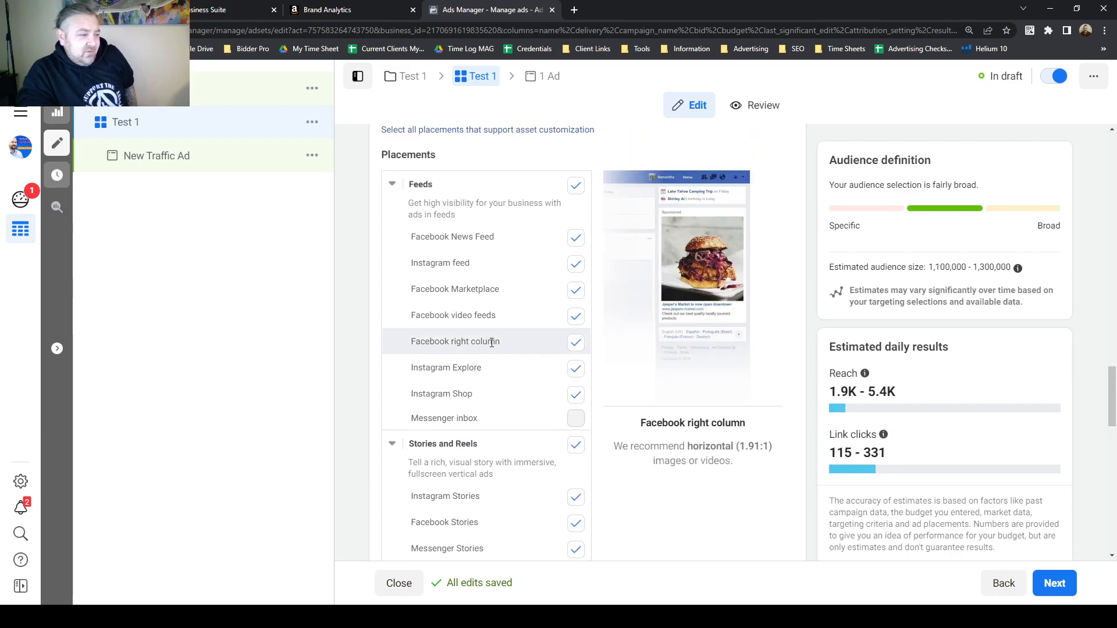
{"action": "scroll", "coordinate": [603, 344], "scroll_direction": "up", "scroll_amount": 1}
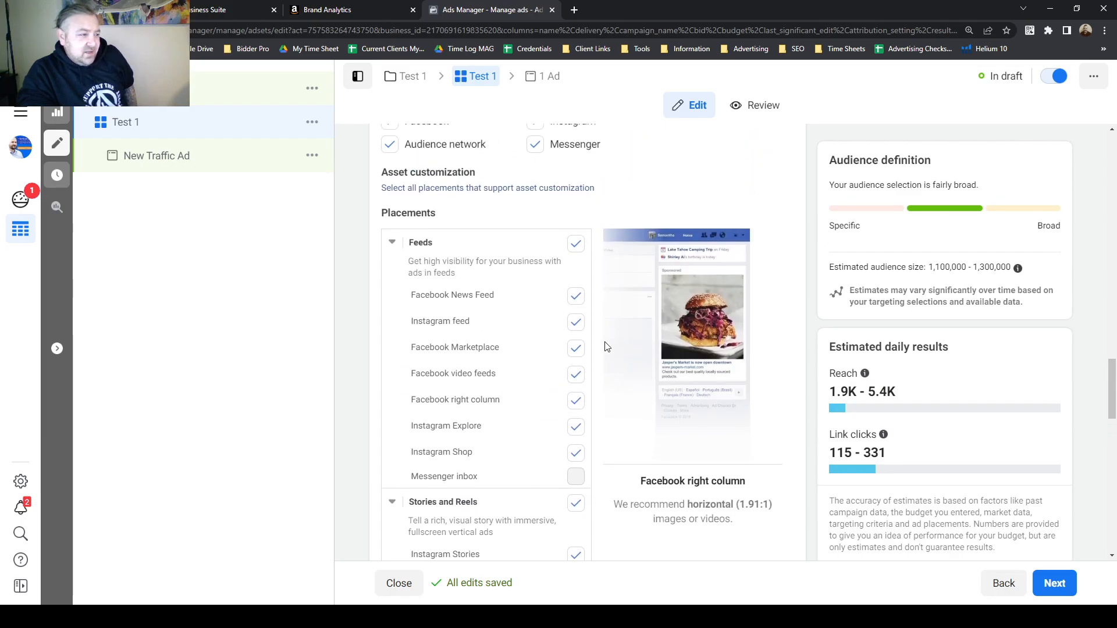
{"action": "left_click", "coordinate": [575, 245]}
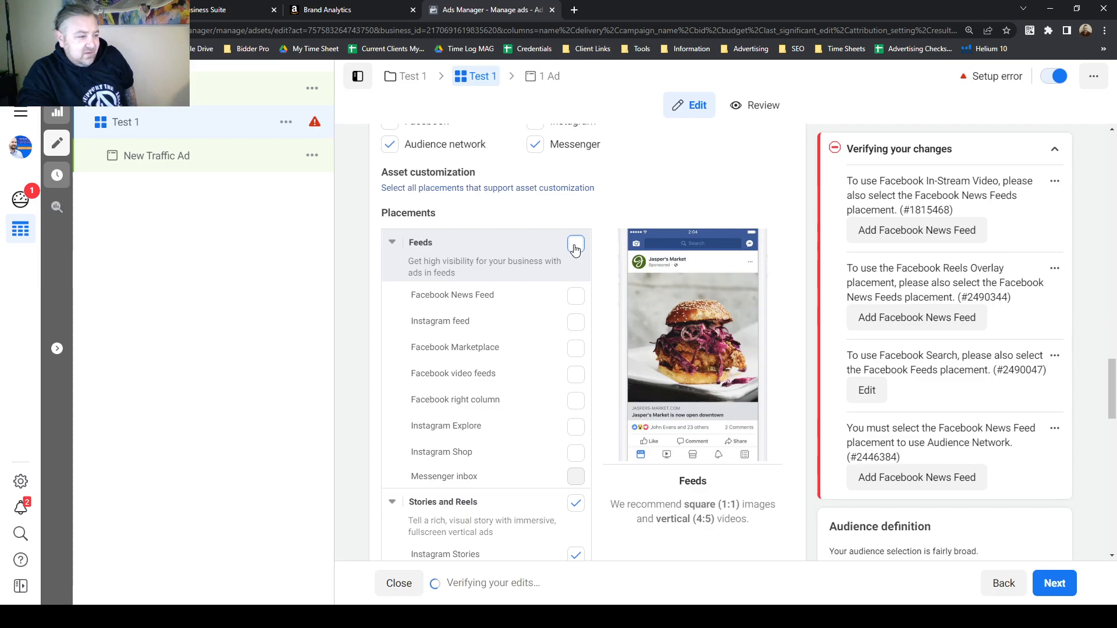
{"action": "left_click", "coordinate": [575, 296]}
{"action": "left_click", "coordinate": [575, 322]}
{"action": "left_click", "coordinate": [575, 348]}
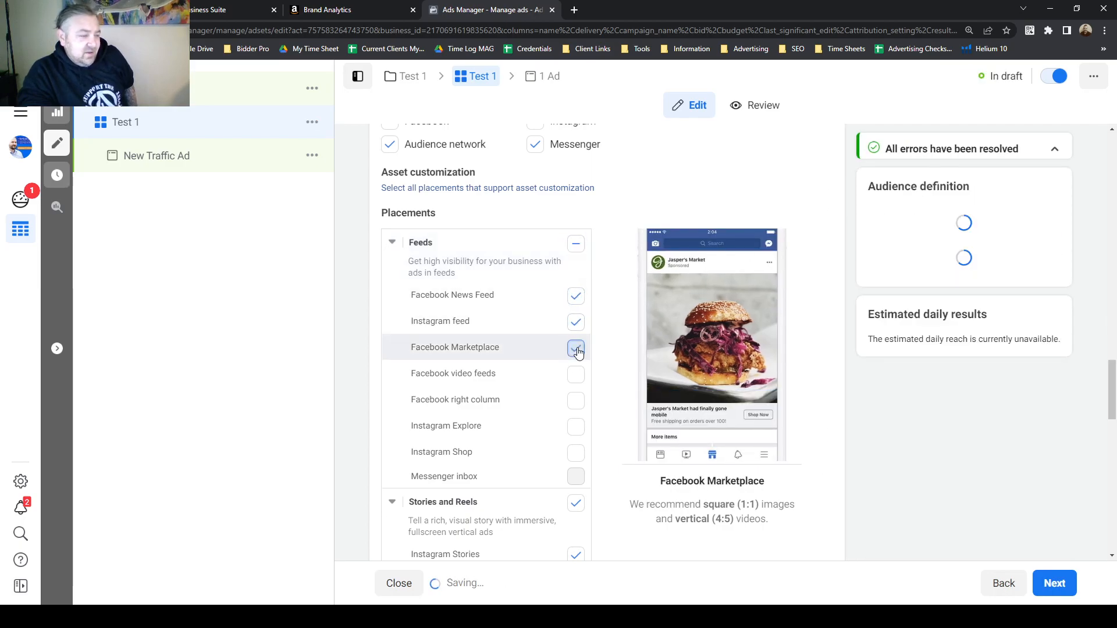
Add Instagram Shop, deselect Stories and Reels, then re-select Instagram Stories and Facebook Stories.
{"action": "scroll", "coordinate": [577, 387], "scroll_direction": "down", "scroll_amount": 1}
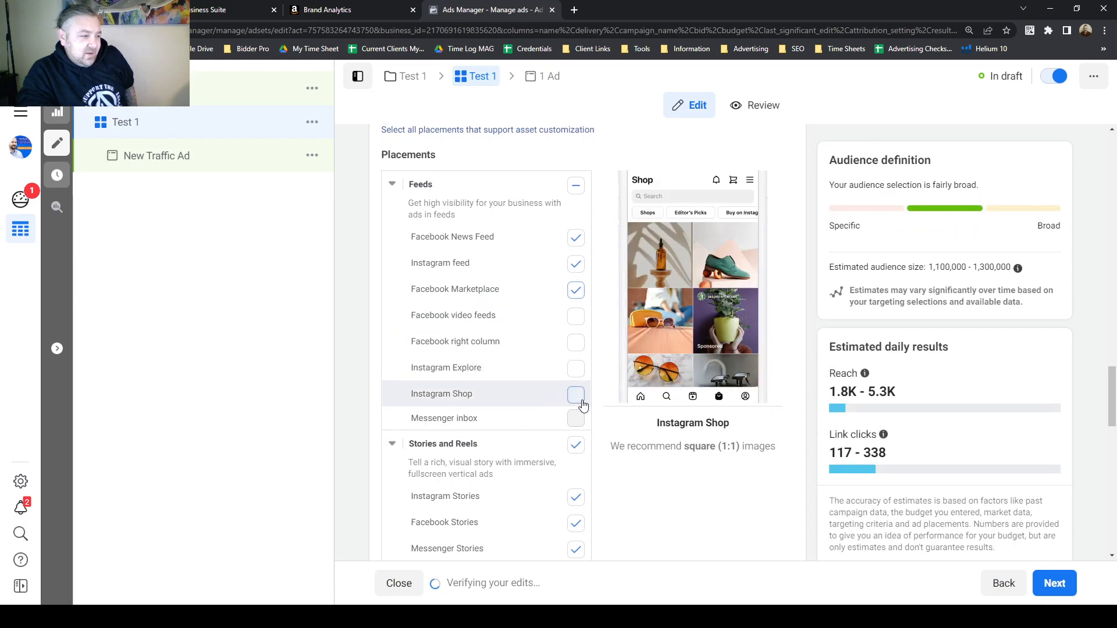
{"action": "left_click", "coordinate": [575, 396]}
{"action": "scroll", "coordinate": [547, 355], "scroll_direction": "down", "scroll_amount": 2}
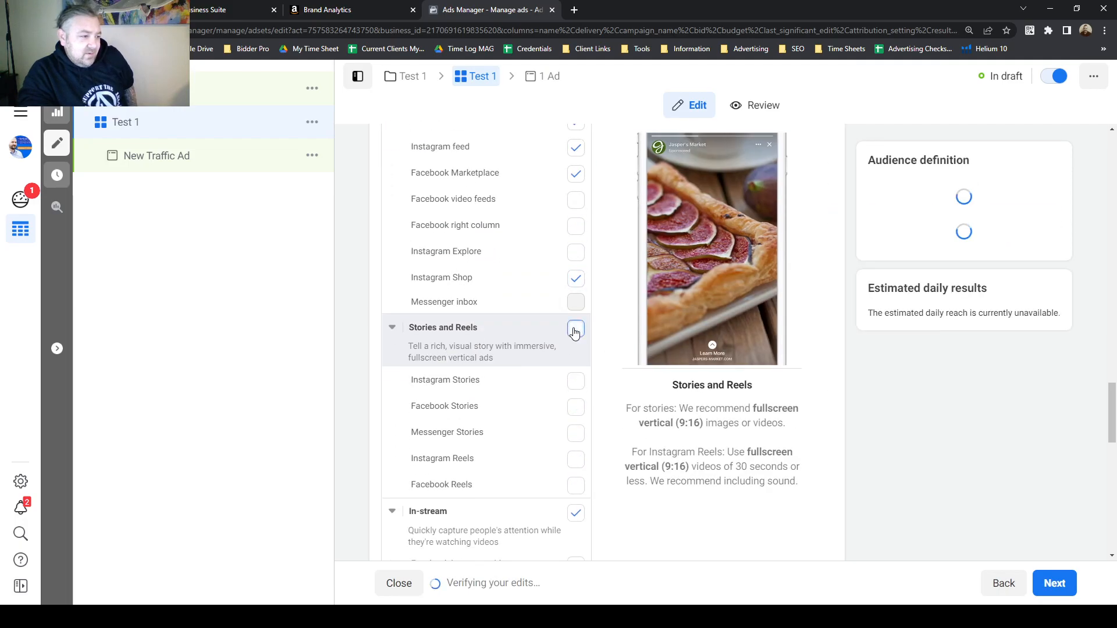
{"action": "left_click", "coordinate": [575, 328]}
{"action": "left_click", "coordinate": [574, 385]}
{"action": "left_click", "coordinate": [575, 406]}
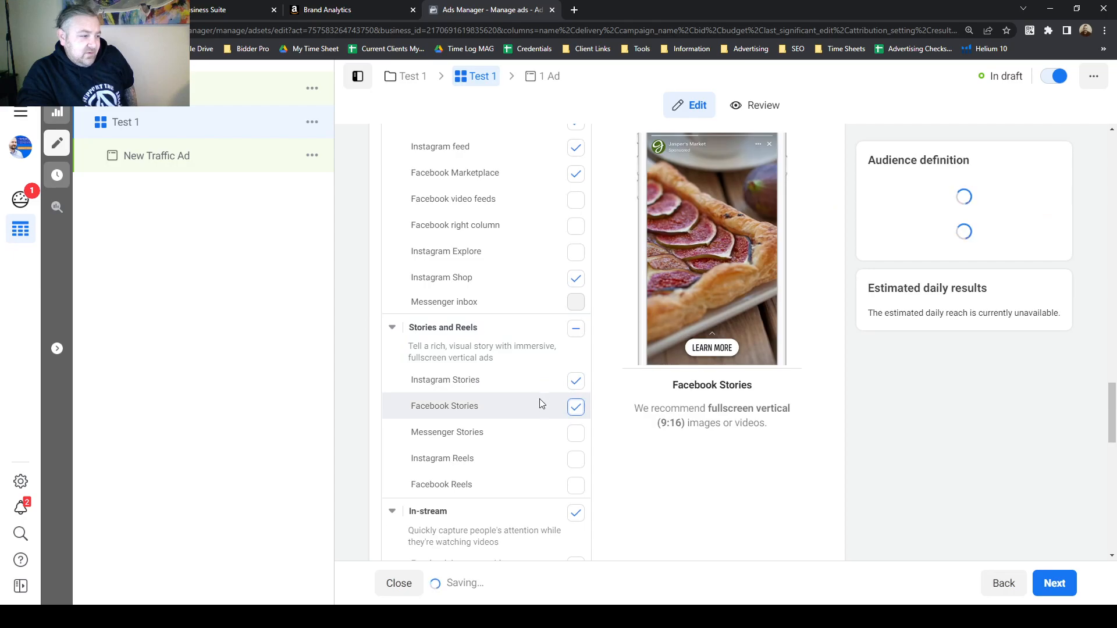
Select Instagram Reels and Facebook Reels and turn off the In-stream placements.
{"action": "scroll", "coordinate": [544, 403], "scroll_direction": "down", "scroll_amount": 2}
{"action": "left_click", "coordinate": [578, 346]}
{"action": "left_click", "coordinate": [575, 369]}
{"action": "left_click", "coordinate": [575, 400]}
Turn off the In-article and Apps and sites placements.
{"action": "scroll", "coordinate": [538, 372], "scroll_direction": "down", "scroll_amount": 2}
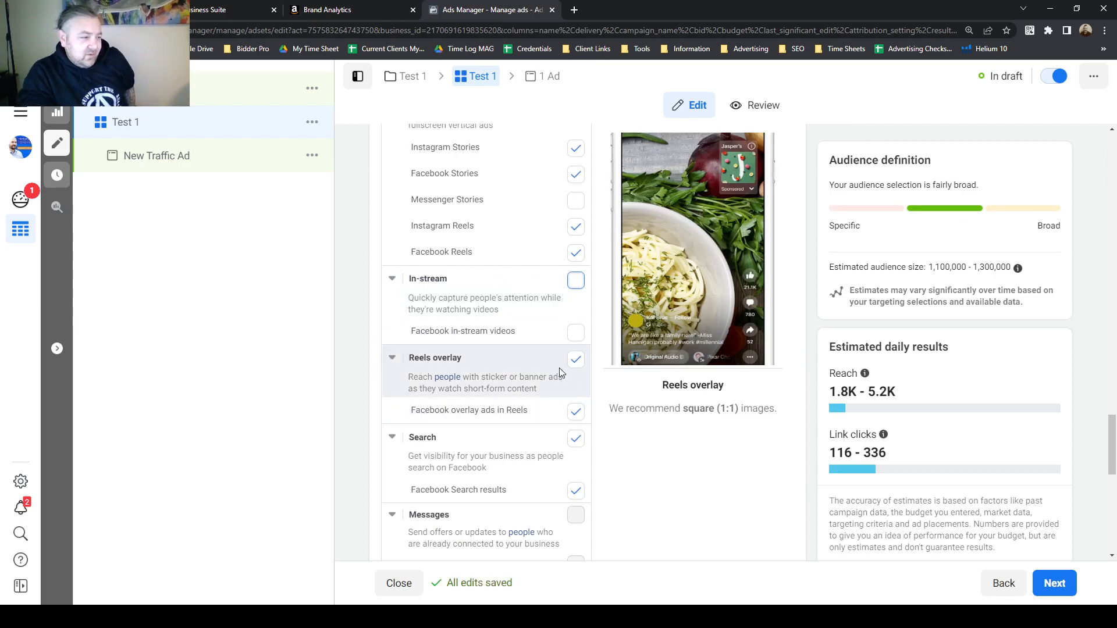
{"action": "scroll", "coordinate": [559, 372], "scroll_direction": "down", "scroll_amount": 2}
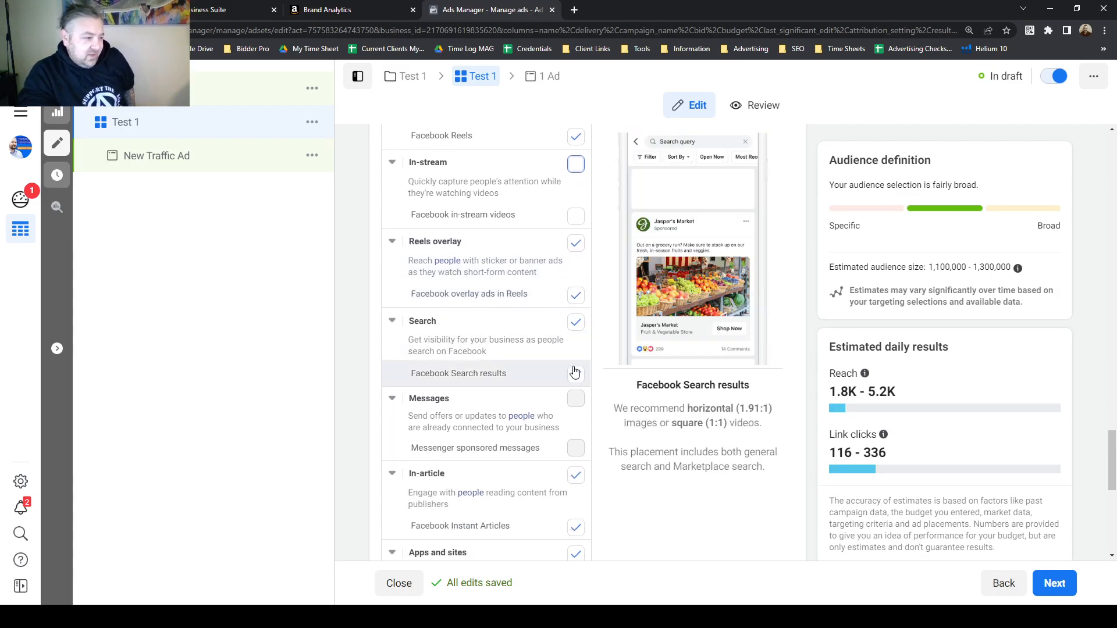
{"action": "scroll", "coordinate": [570, 337], "scroll_direction": "down", "scroll_amount": 1}
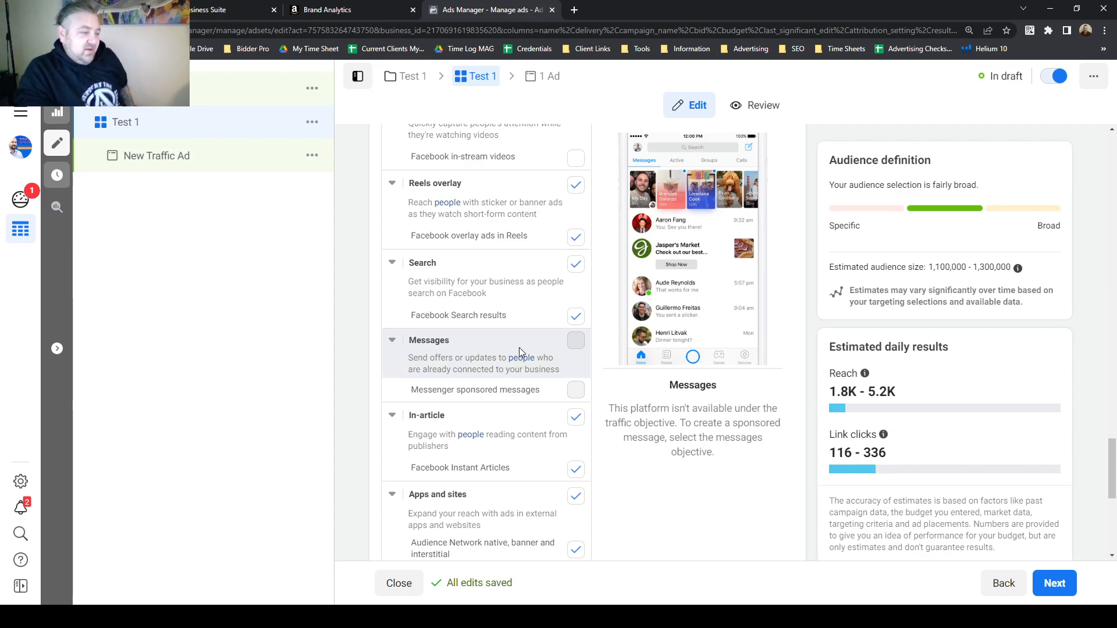
{"action": "scroll", "coordinate": [532, 395], "scroll_direction": "down", "scroll_amount": 2}
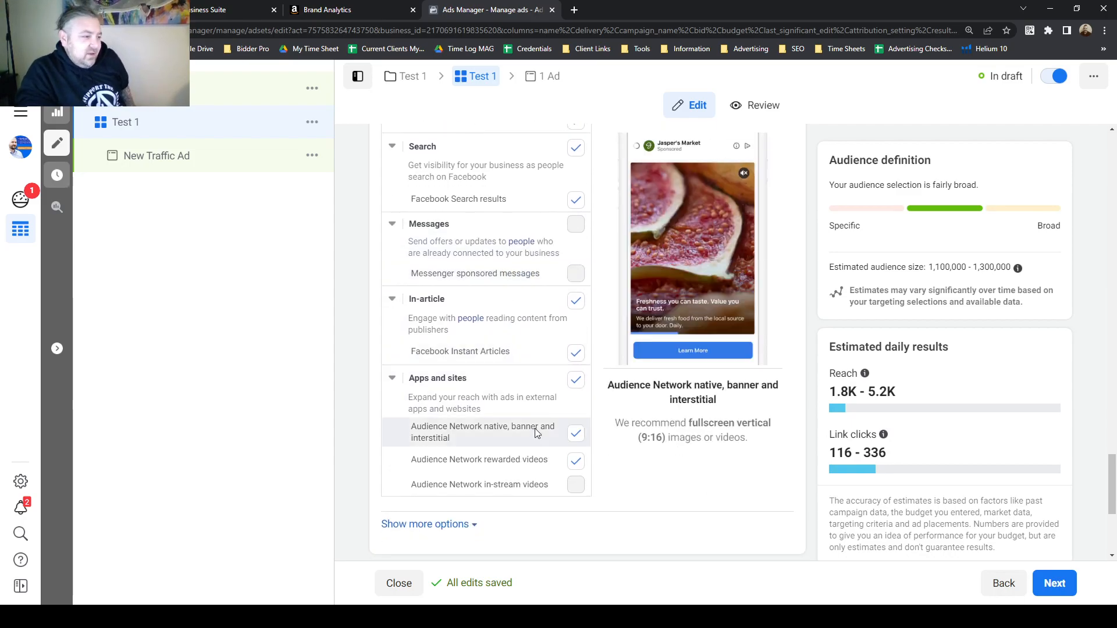
{"action": "left_click", "coordinate": [576, 302]}
{"action": "scroll", "coordinate": [599, 327], "scroll_direction": "down", "scroll_amount": 1}
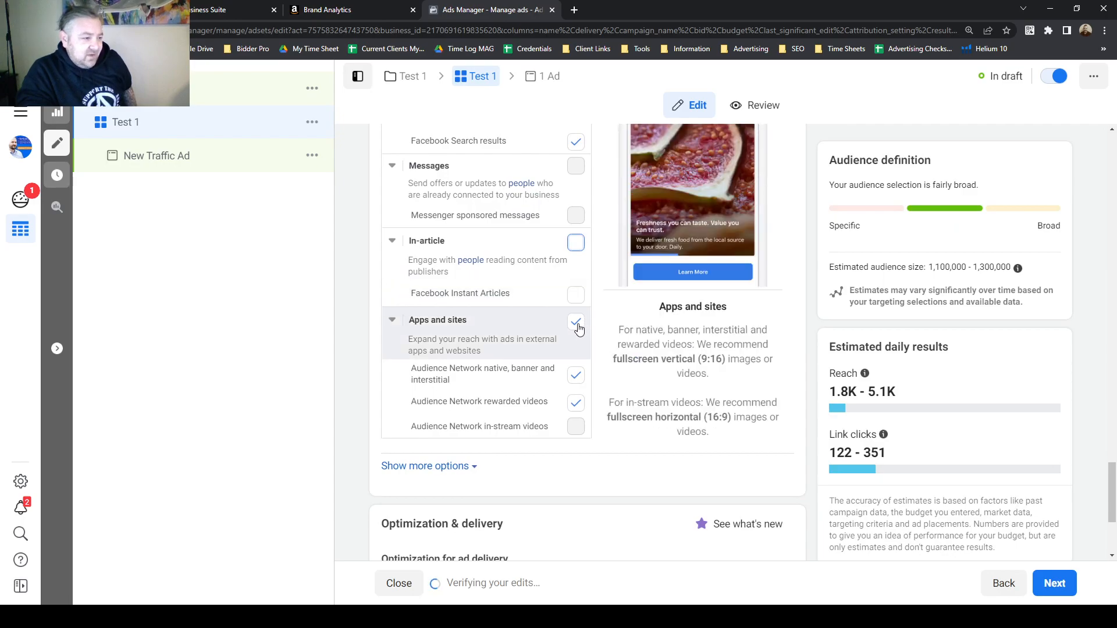
{"action": "left_click", "coordinate": [576, 321]}
Move on from the ad set settings to the ad level.
{"action": "scroll", "coordinate": [608, 357], "scroll_direction": "down", "scroll_amount": 3}
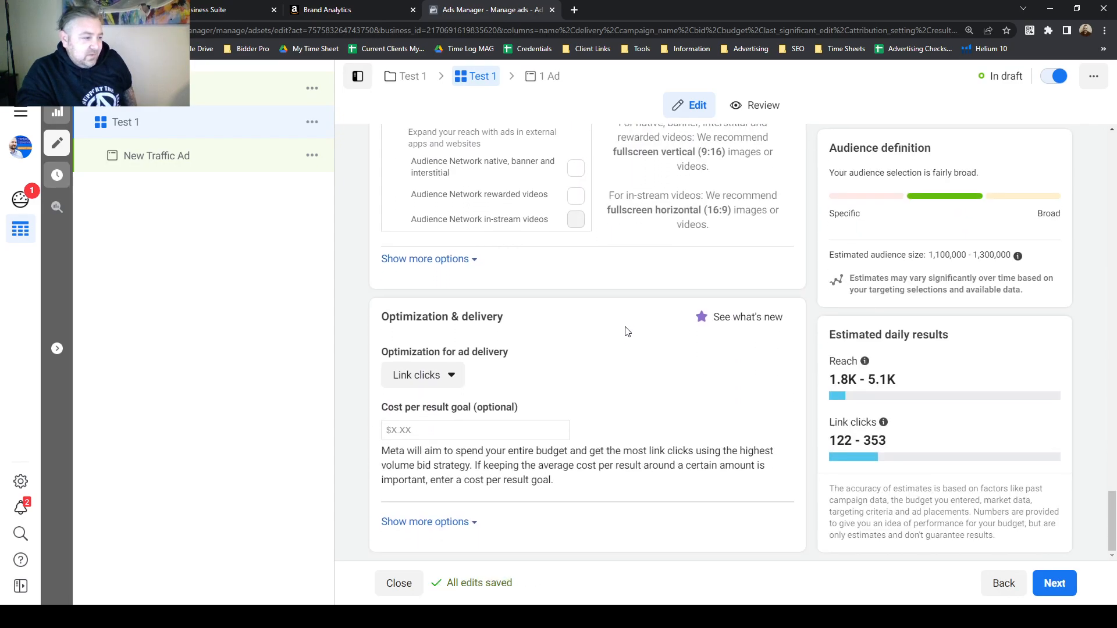
{"action": "left_click_drag", "start_coordinate": [380, 319], "coordinate": [494, 320]}
{"action": "left_click", "coordinate": [494, 321]}
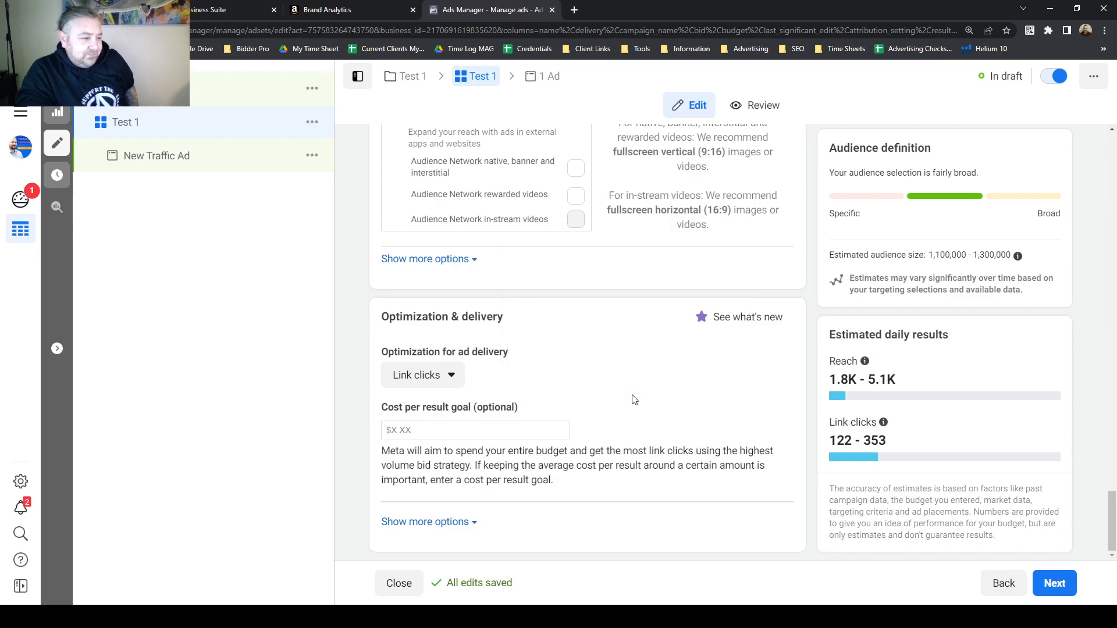
{"action": "left_click", "coordinate": [1054, 583]}
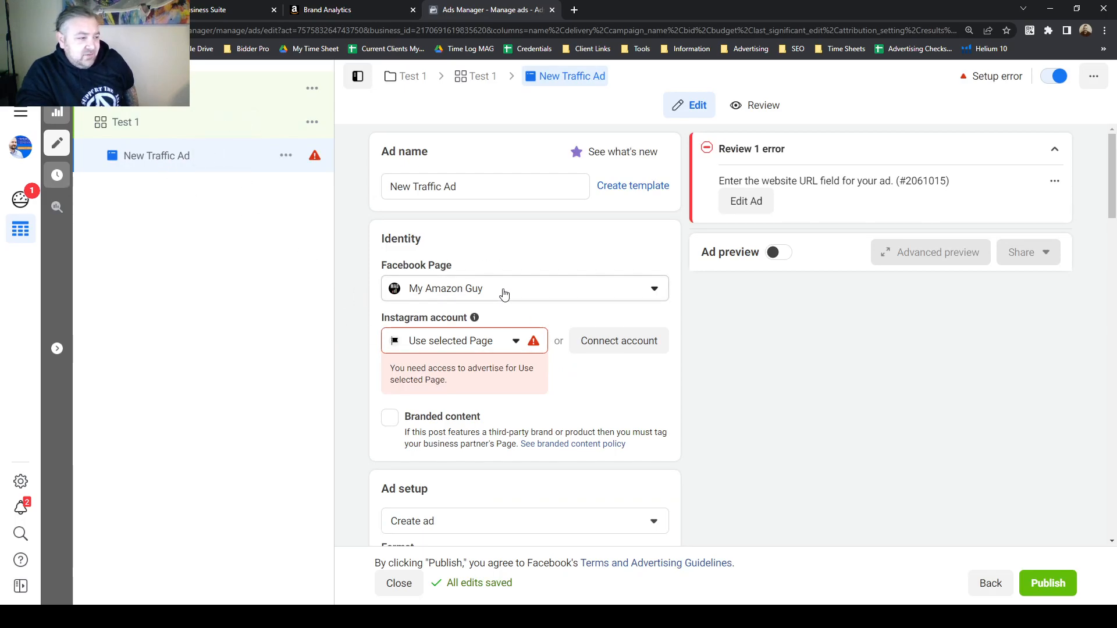
Examine the Instagram account options in the ad's identity section.
{"action": "scroll", "coordinate": [454, 261], "scroll_direction": "down", "scroll_amount": 2}
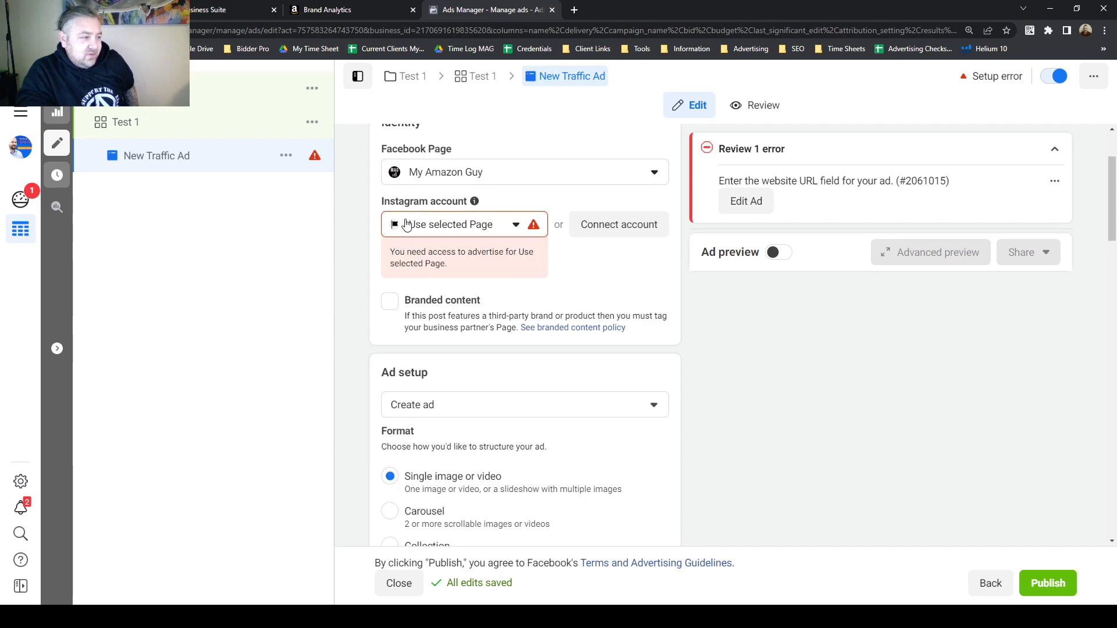
{"action": "scroll", "coordinate": [385, 257], "scroll_direction": "up", "scroll_amount": 1}
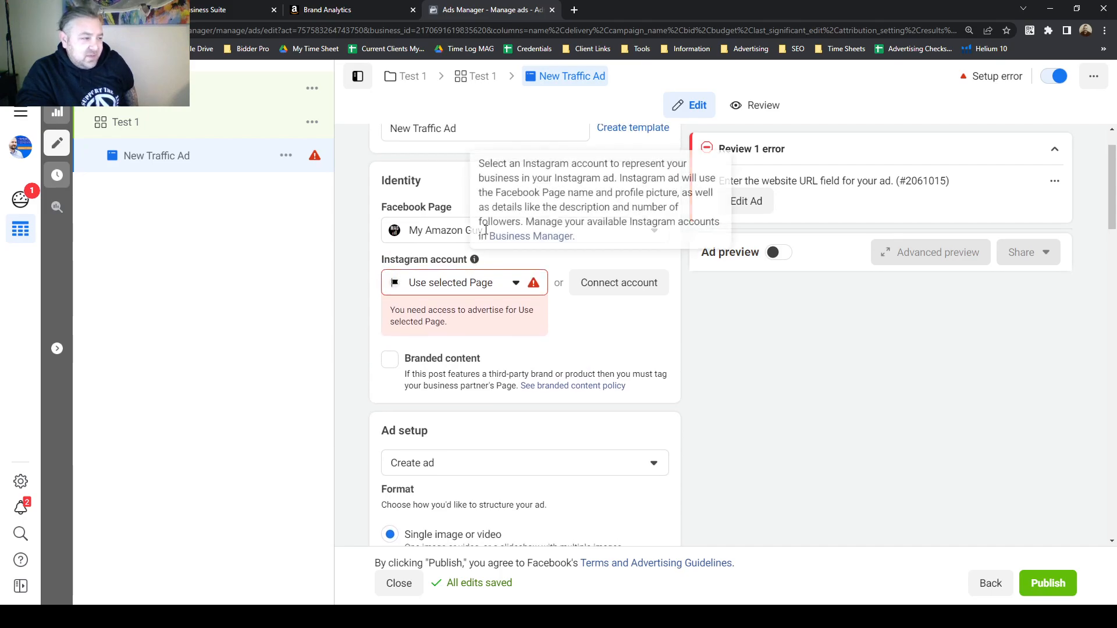
{"action": "left_click", "coordinate": [515, 284]}
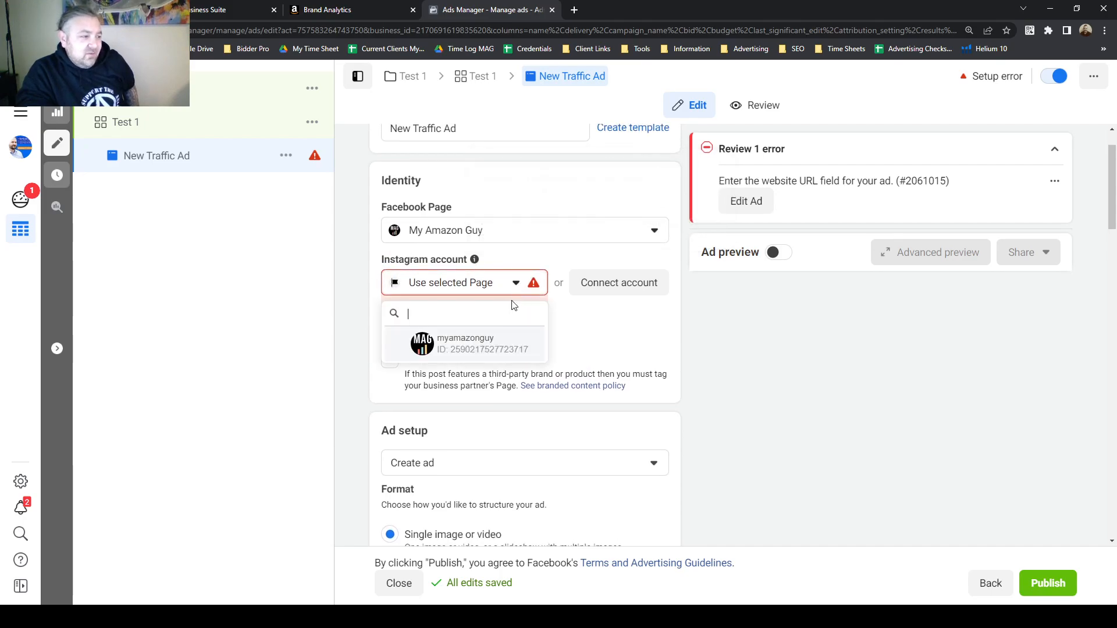
{"action": "left_click", "coordinate": [348, 286]}
{"action": "left_click", "coordinate": [512, 291]}
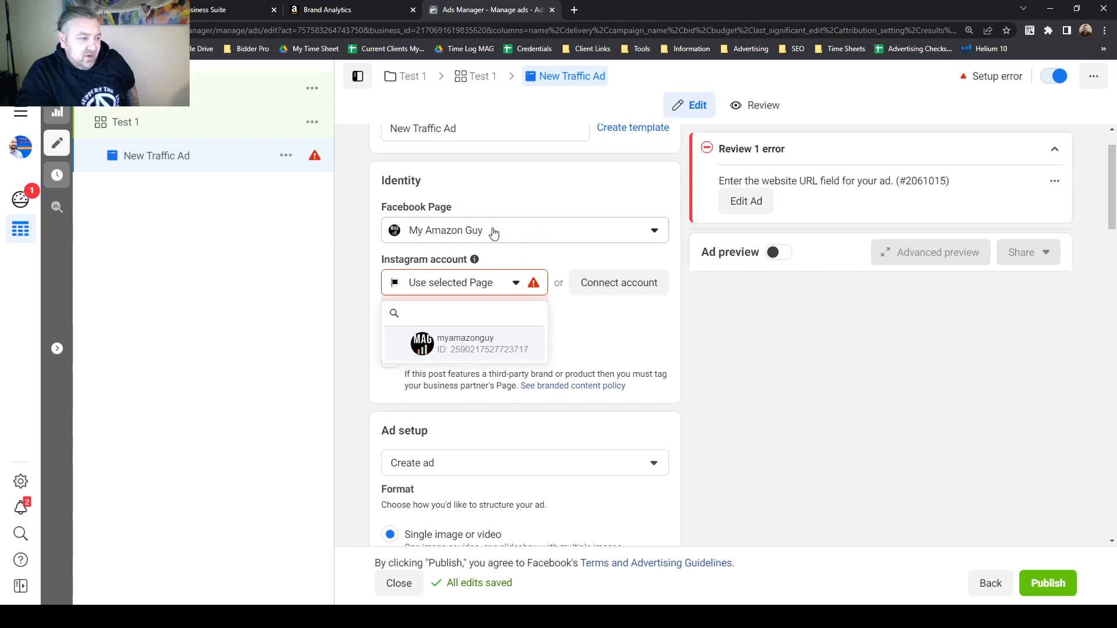
{"action": "left_click", "coordinate": [349, 249]}
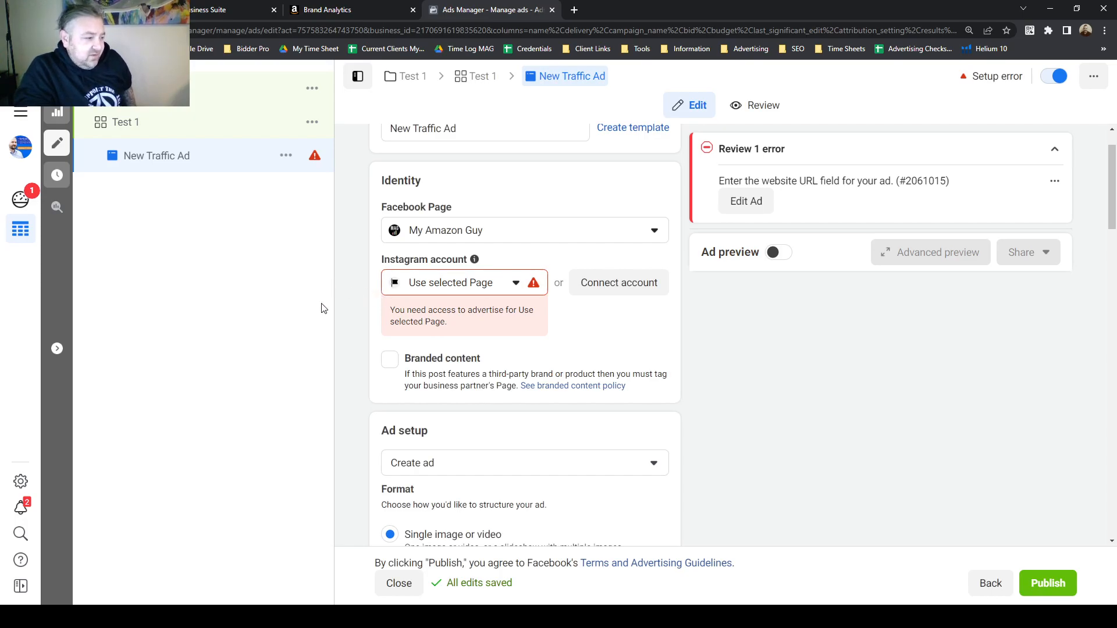
Review the ad setup format options, keeping Single image or video.
{"action": "scroll", "coordinate": [350, 283], "scroll_direction": "down", "scroll_amount": 5}
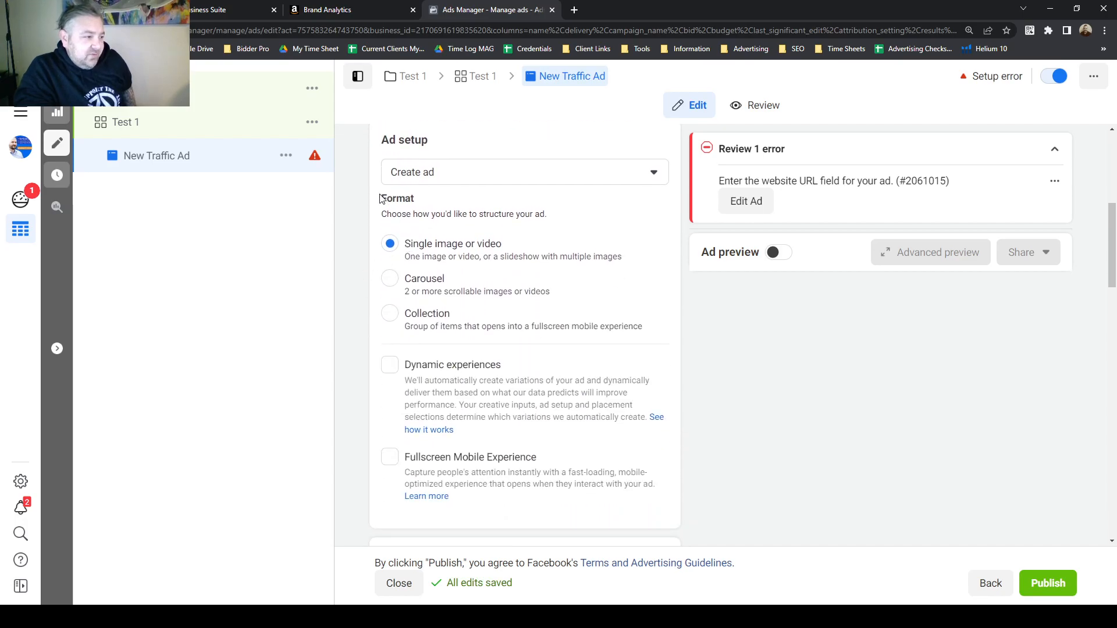
{"action": "left_click_drag", "start_coordinate": [380, 199], "coordinate": [412, 200]}
{"action": "left_click", "coordinate": [407, 204]}
{"action": "left_click", "coordinate": [383, 201]}
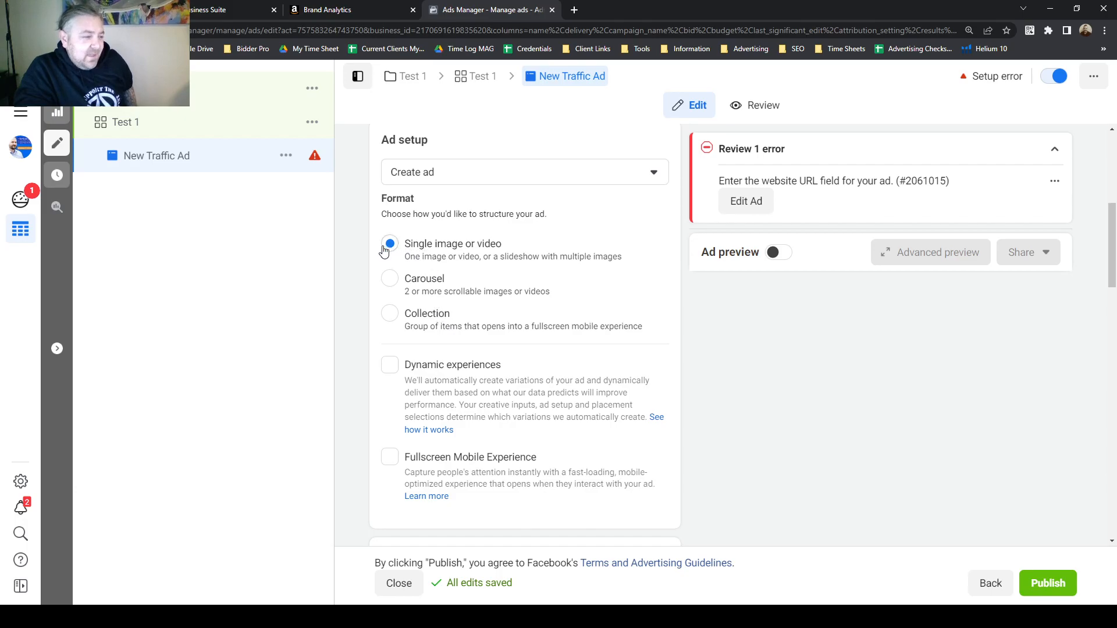
Add the 1200 × 628 Amazon image from account images as the ad's media and continue to cropping.
{"action": "scroll", "coordinate": [382, 289], "scroll_direction": "down", "scroll_amount": 1}
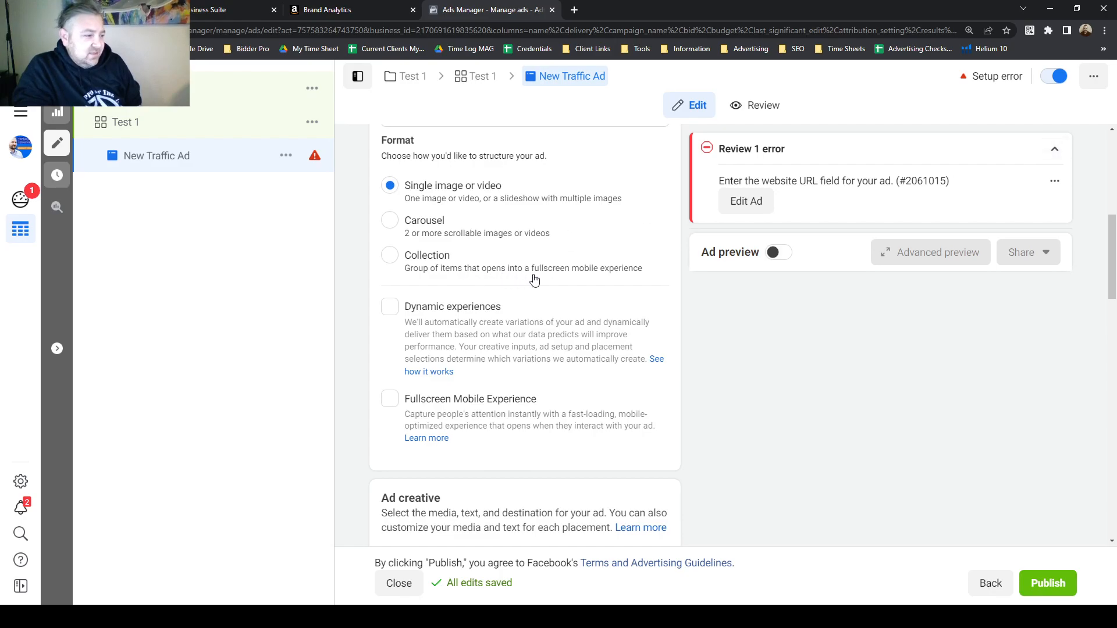
{"action": "scroll", "coordinate": [534, 280], "scroll_direction": "down", "scroll_amount": 5}
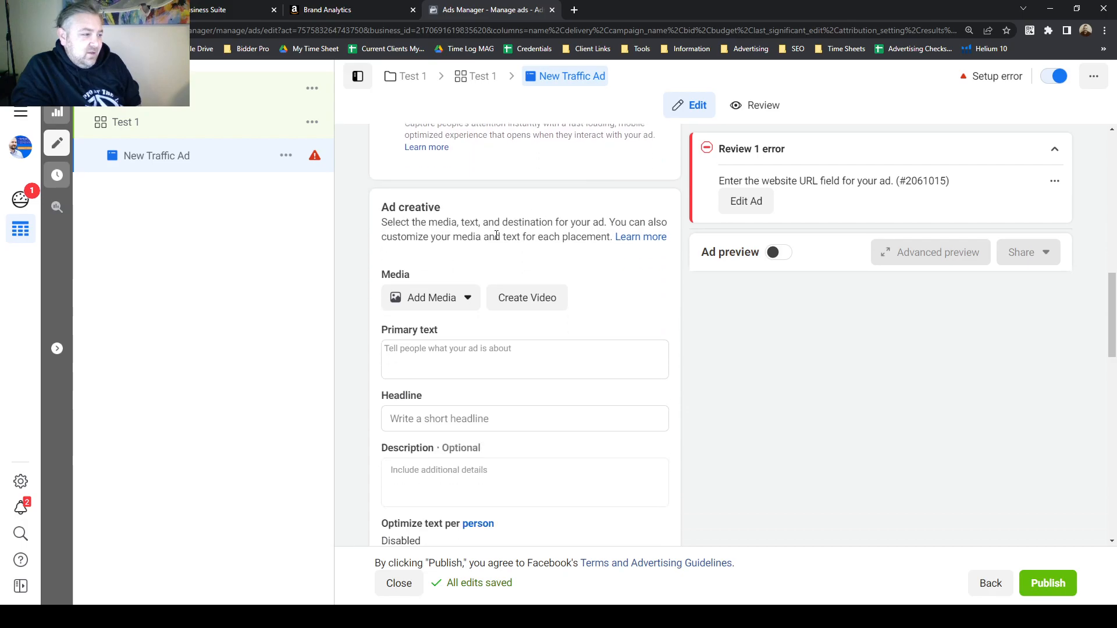
{"action": "scroll", "coordinate": [497, 274], "scroll_direction": "down", "scroll_amount": 1}
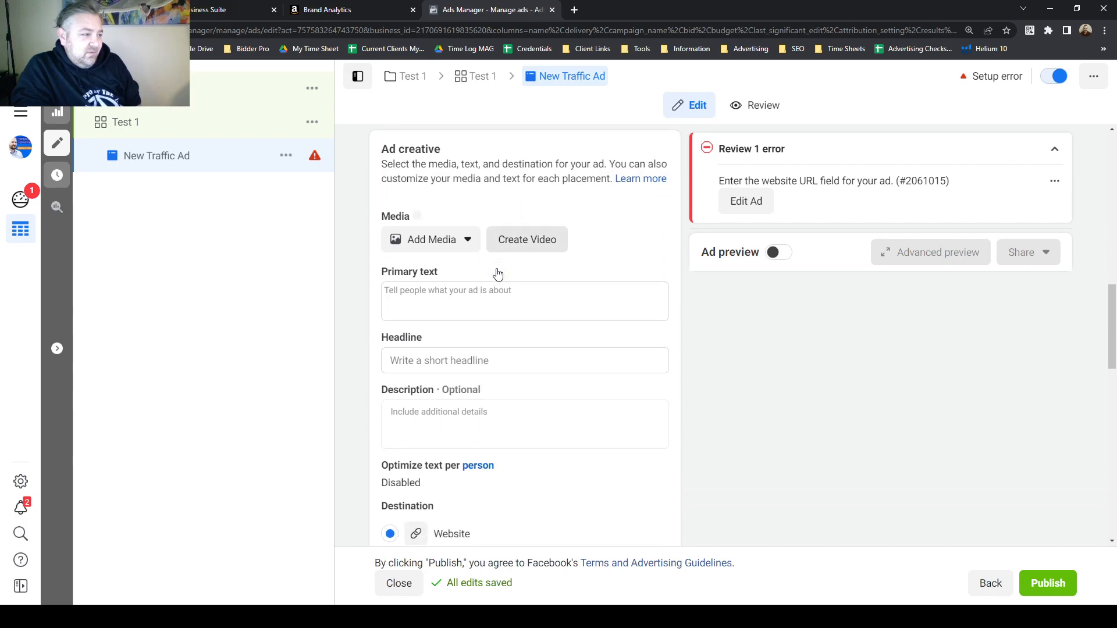
{"action": "left_click", "coordinate": [466, 242]}
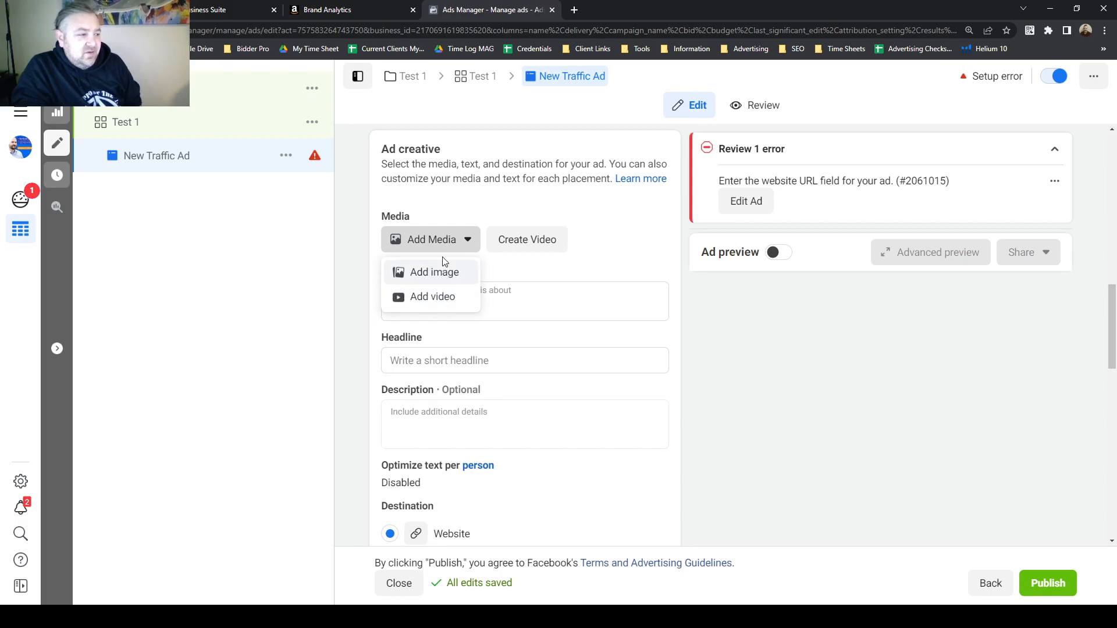
{"action": "left_click", "coordinate": [416, 215]}
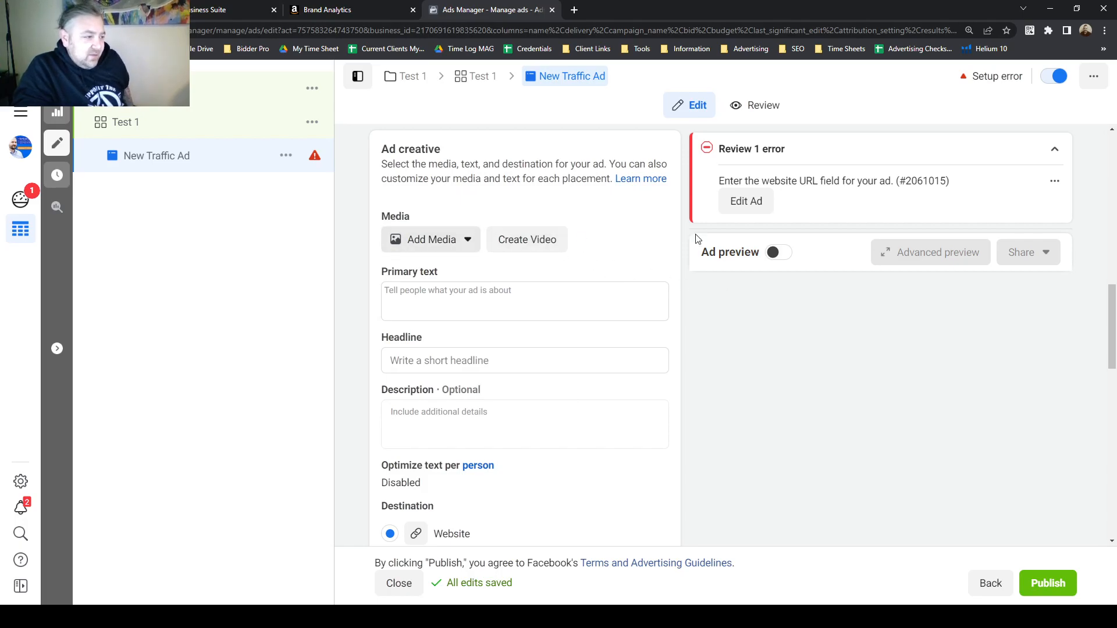
{"action": "left_click", "coordinate": [463, 239]}
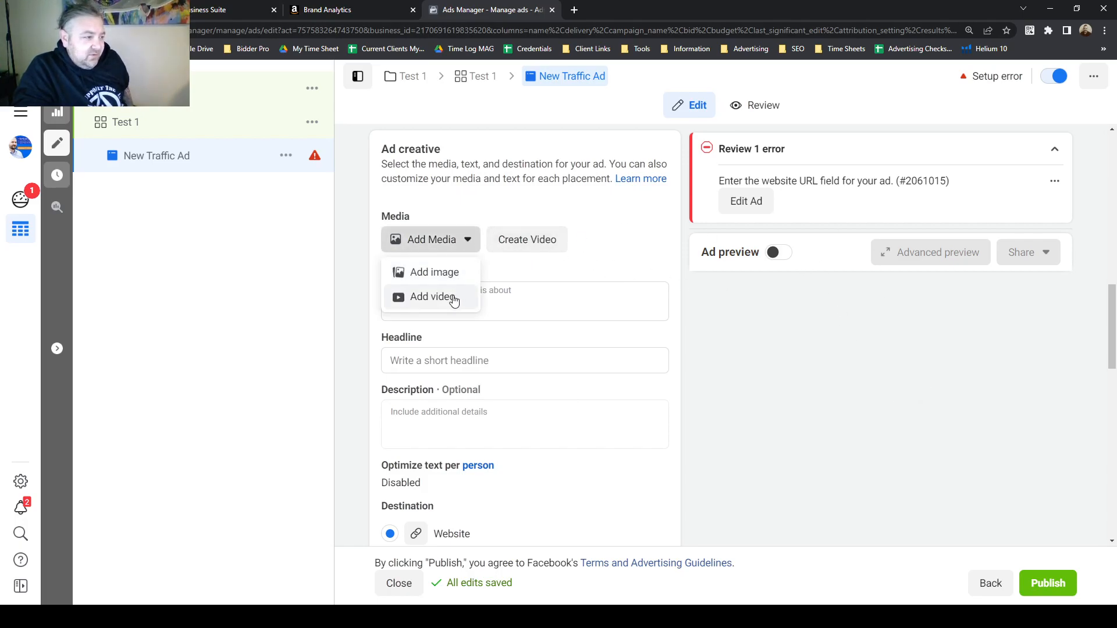
{"action": "left_click", "coordinate": [449, 270]}
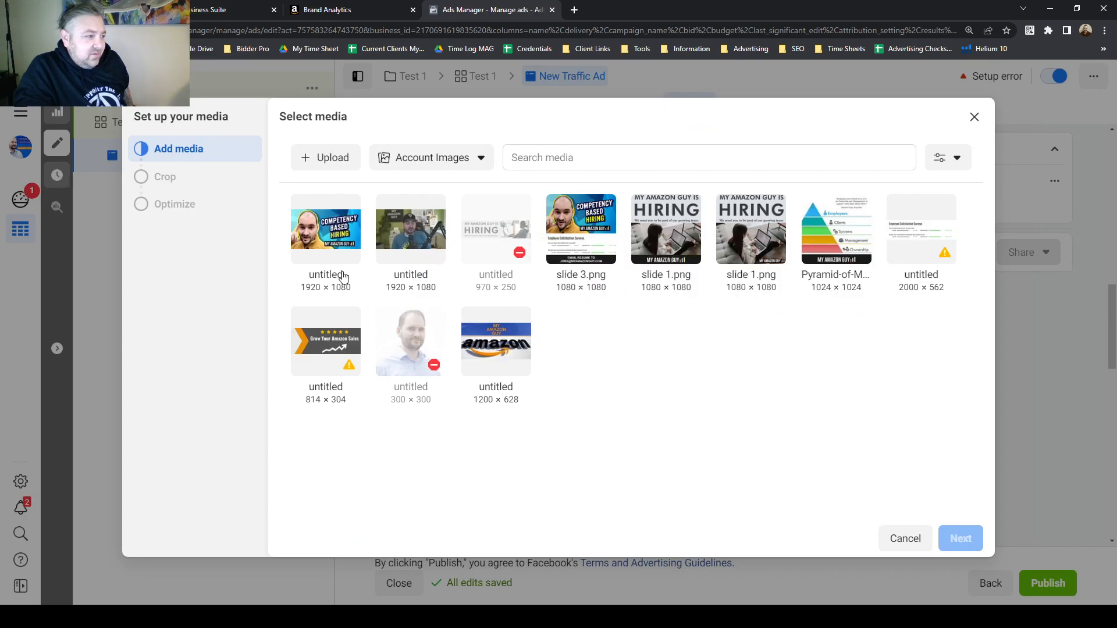
{"action": "left_click", "coordinate": [494, 340]}
{"action": "left_click", "coordinate": [959, 538]}
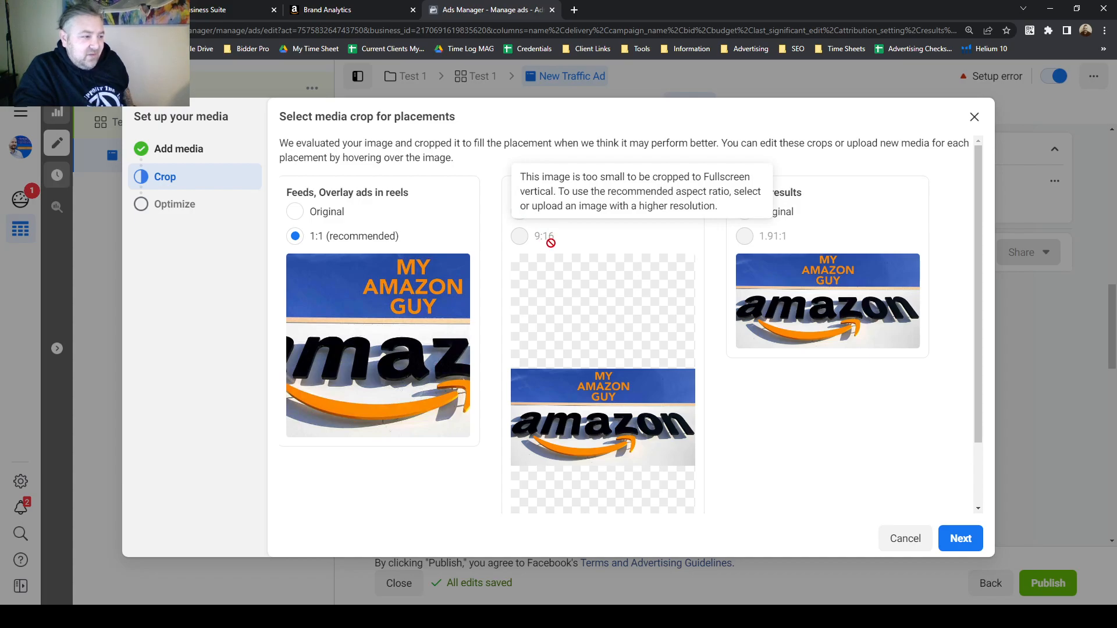
{"action": "mouse_move", "coordinate": [562, 402]}
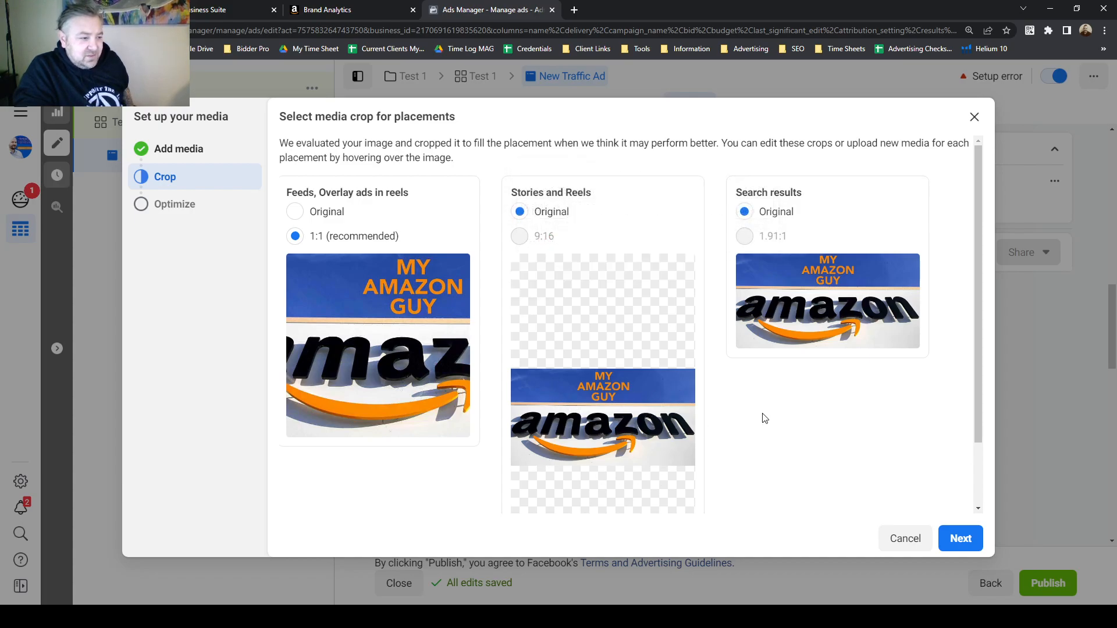
Accept the suggested placement crops and the default media optimizations to finish setting up the ad's media.
{"action": "mouse_move", "coordinate": [749, 303]}
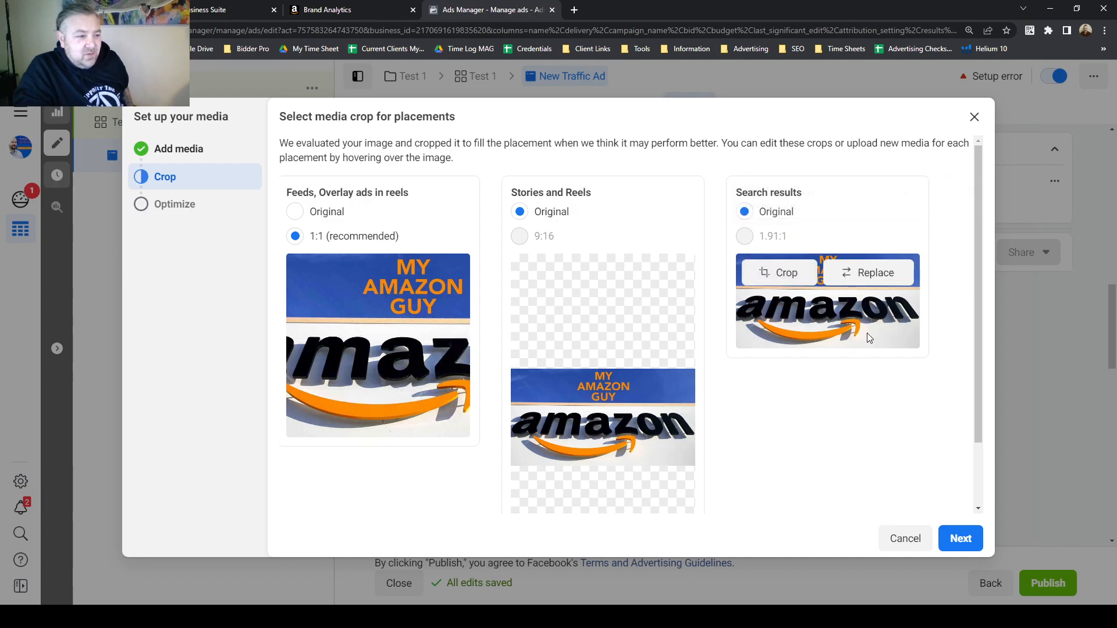
{"action": "mouse_move", "coordinate": [341, 304]}
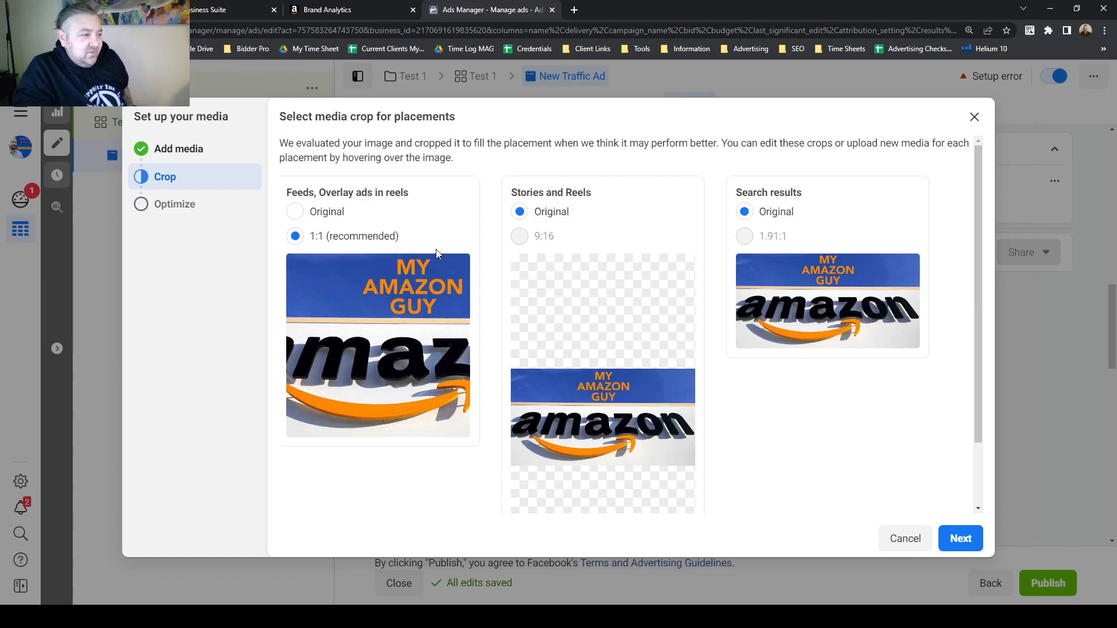
{"action": "left_click", "coordinate": [956, 542]}
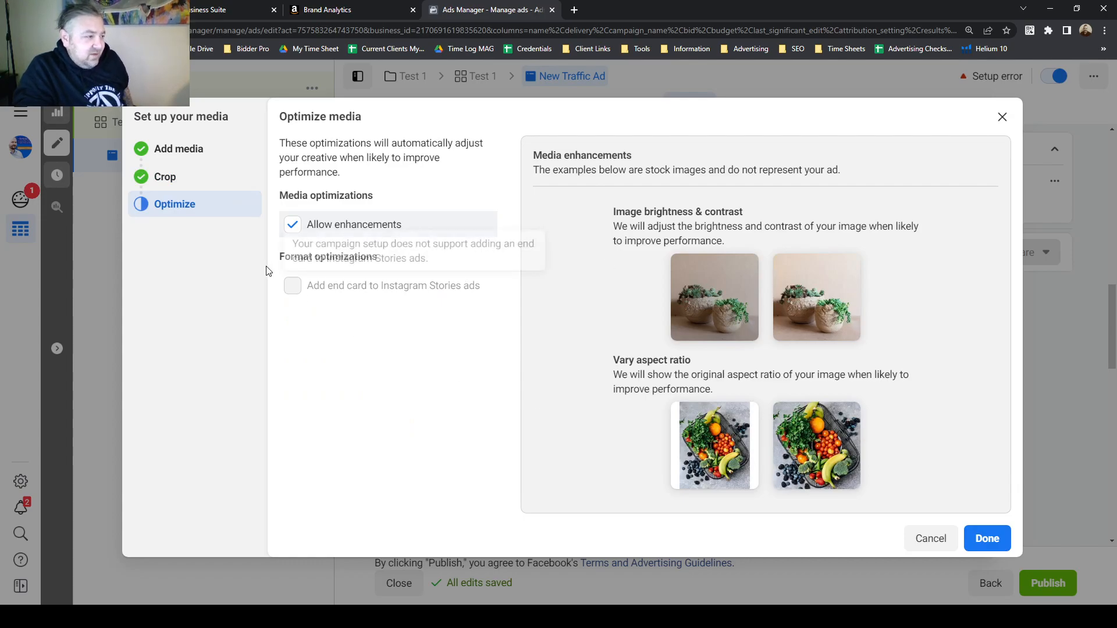
{"action": "left_click", "coordinate": [987, 538]}
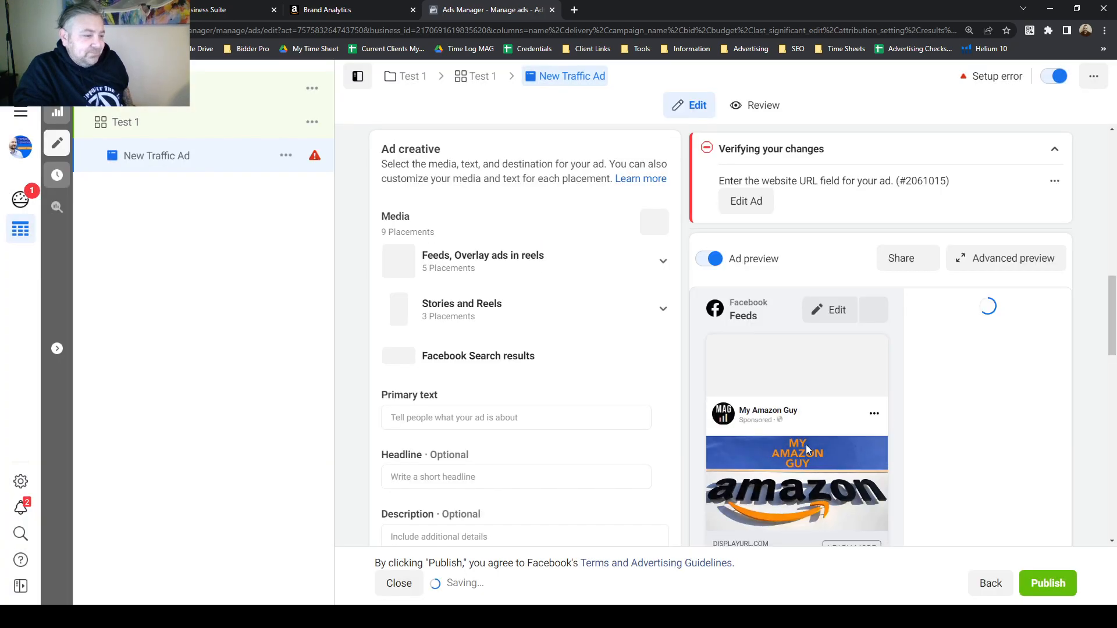
Preview the ad's appearance across the Feeds, Instagram Shop, Marketplace, Stories and Reels placements.
{"action": "scroll", "coordinate": [1112, 321], "scroll_direction": "down", "scroll_amount": 10}
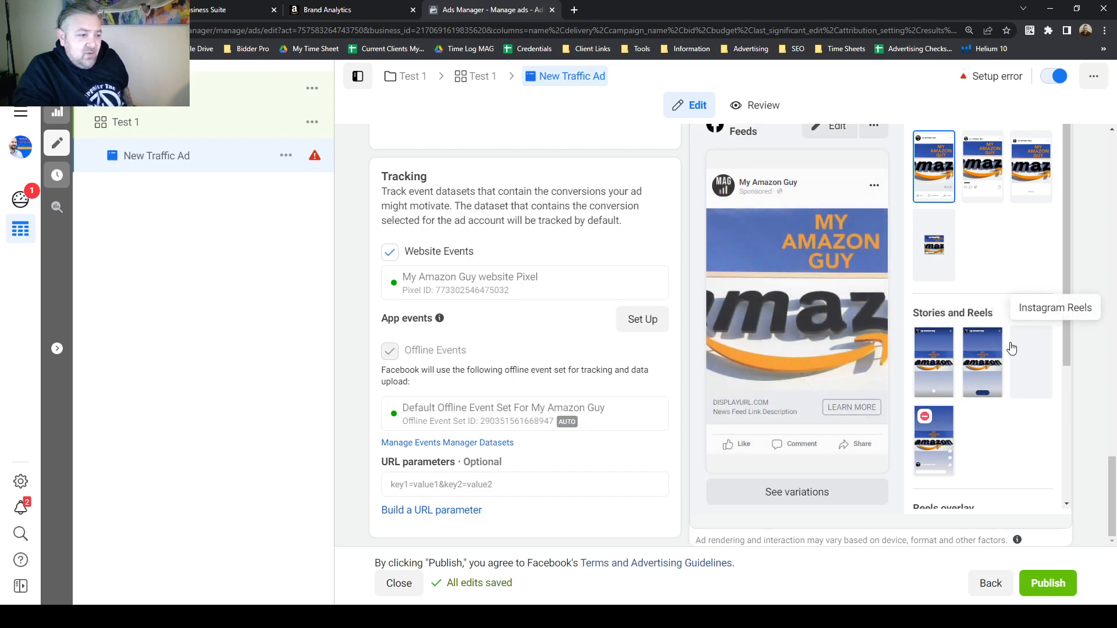
{"action": "scroll", "coordinate": [1012, 349], "scroll_direction": "up", "scroll_amount": 1}
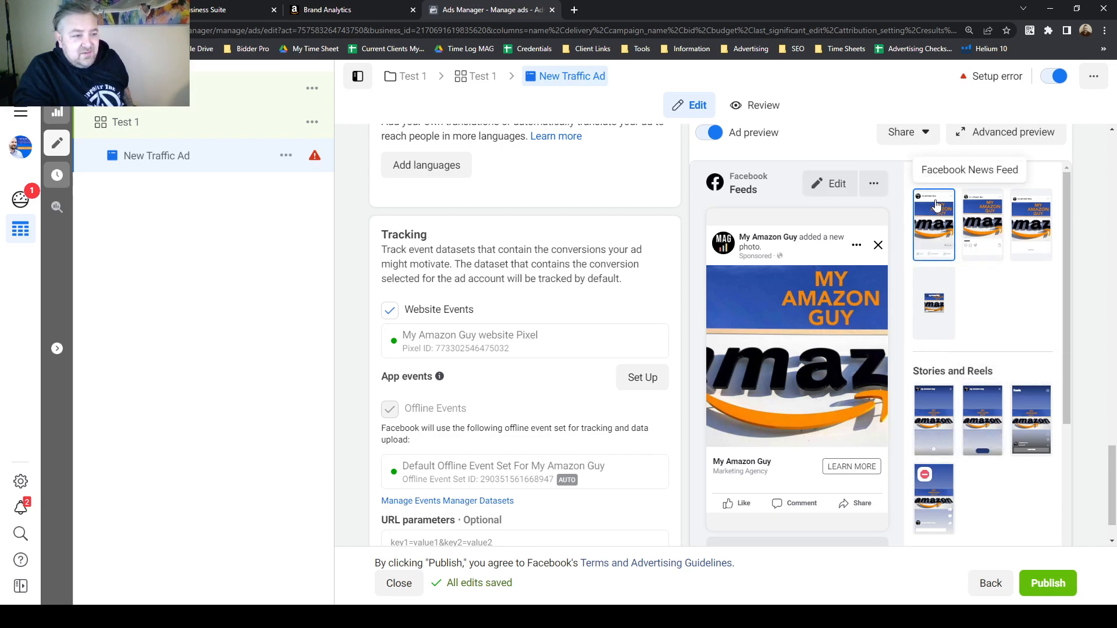
{"action": "left_click", "coordinate": [976, 226]}
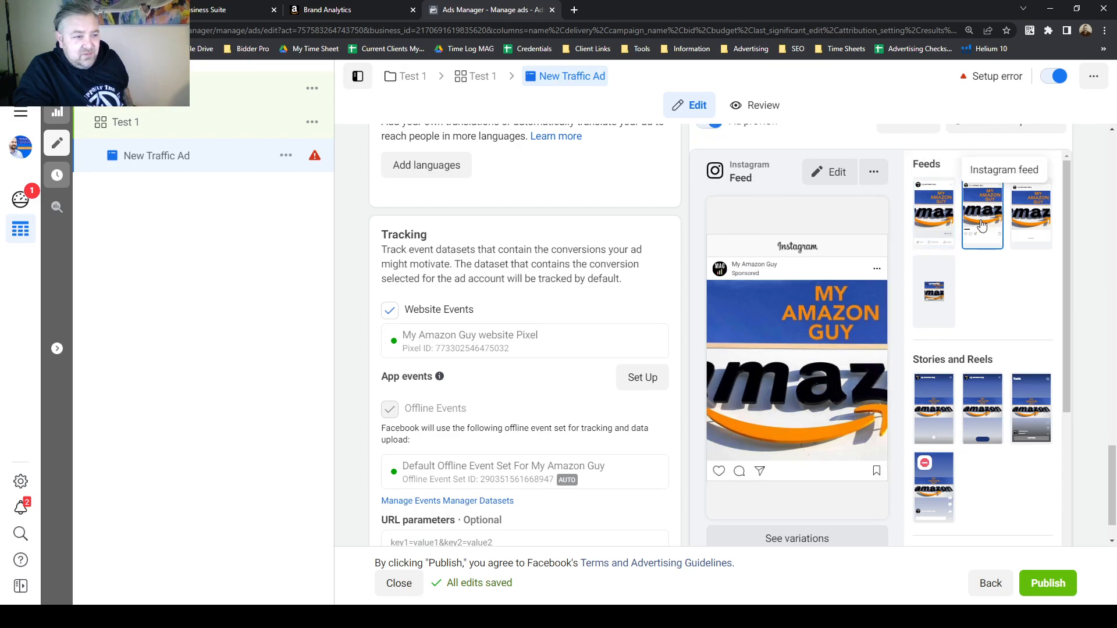
{"action": "left_click", "coordinate": [1046, 232]}
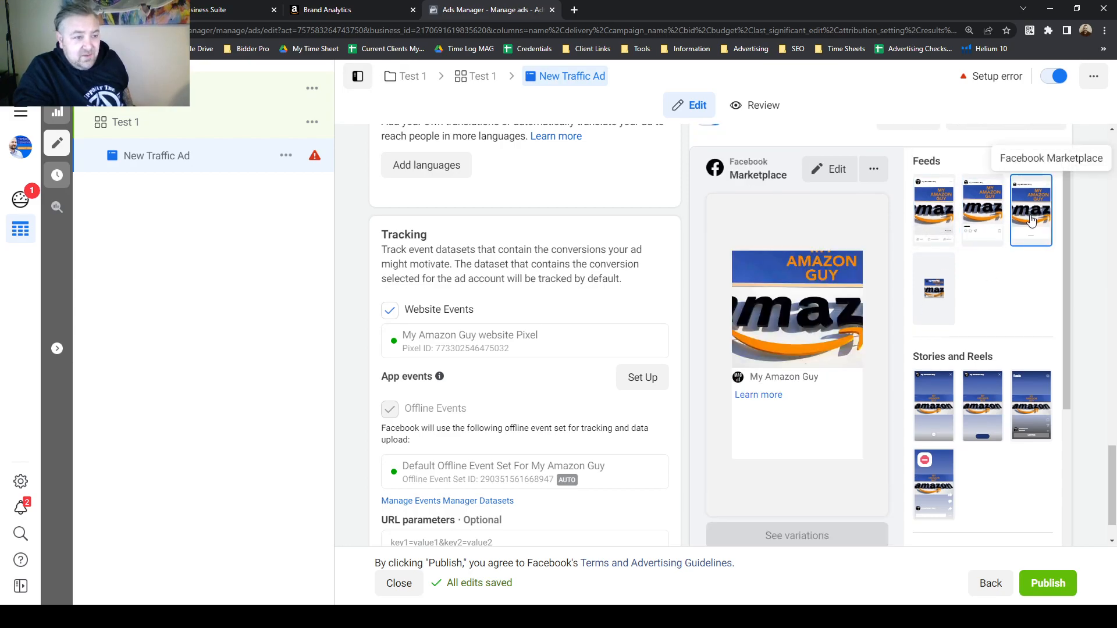
{"action": "left_click", "coordinate": [941, 295]}
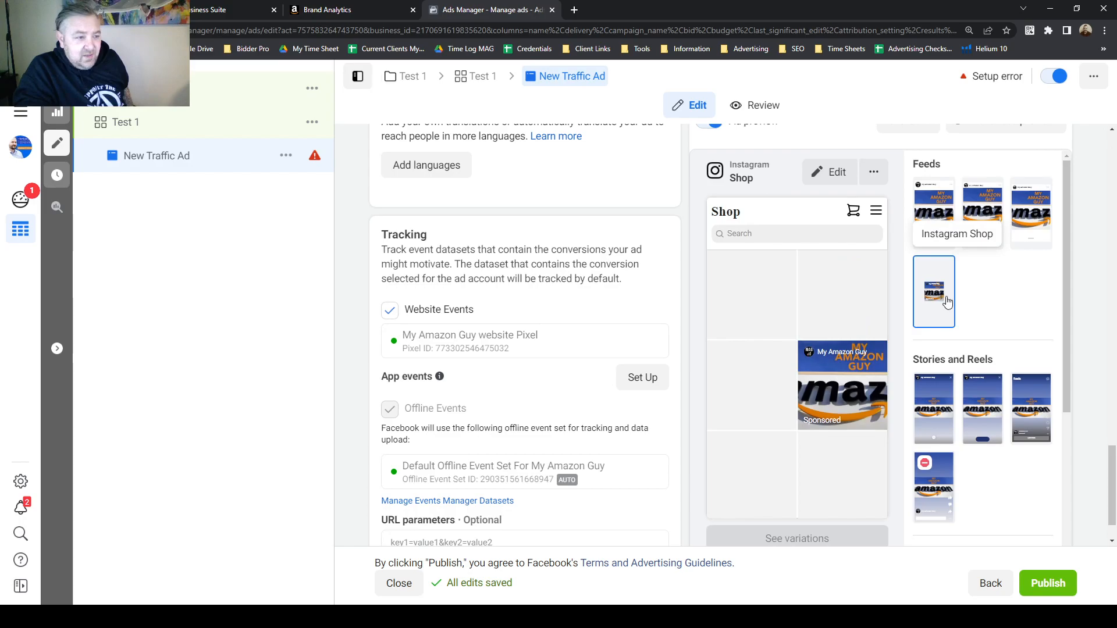
{"action": "left_click", "coordinate": [930, 430]}
{"action": "left_click", "coordinate": [982, 413]}
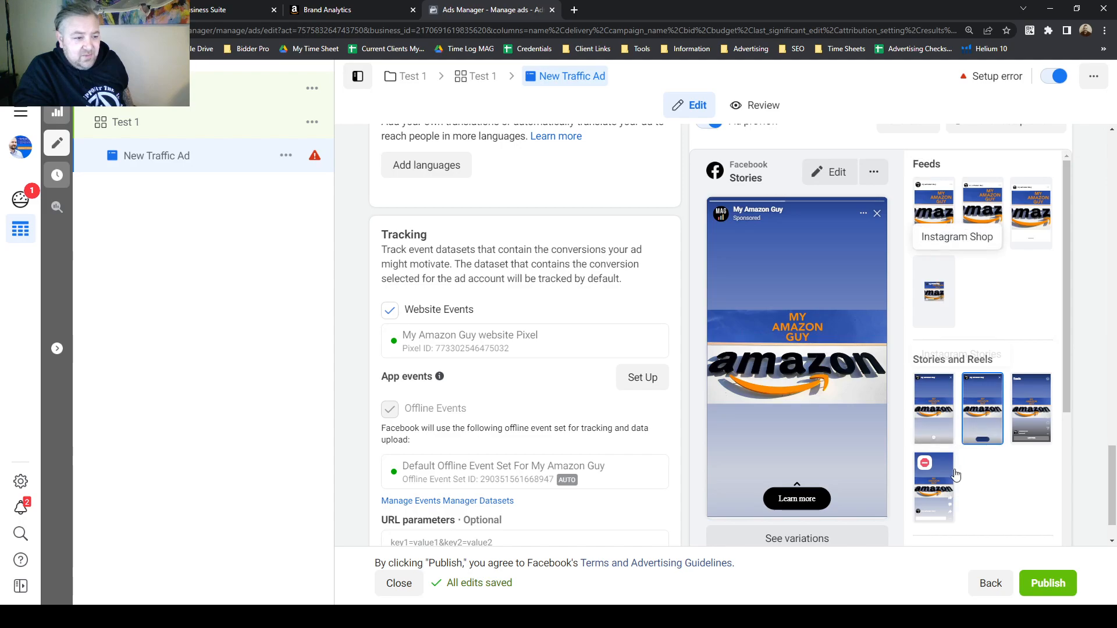
{"action": "left_click", "coordinate": [930, 480]}
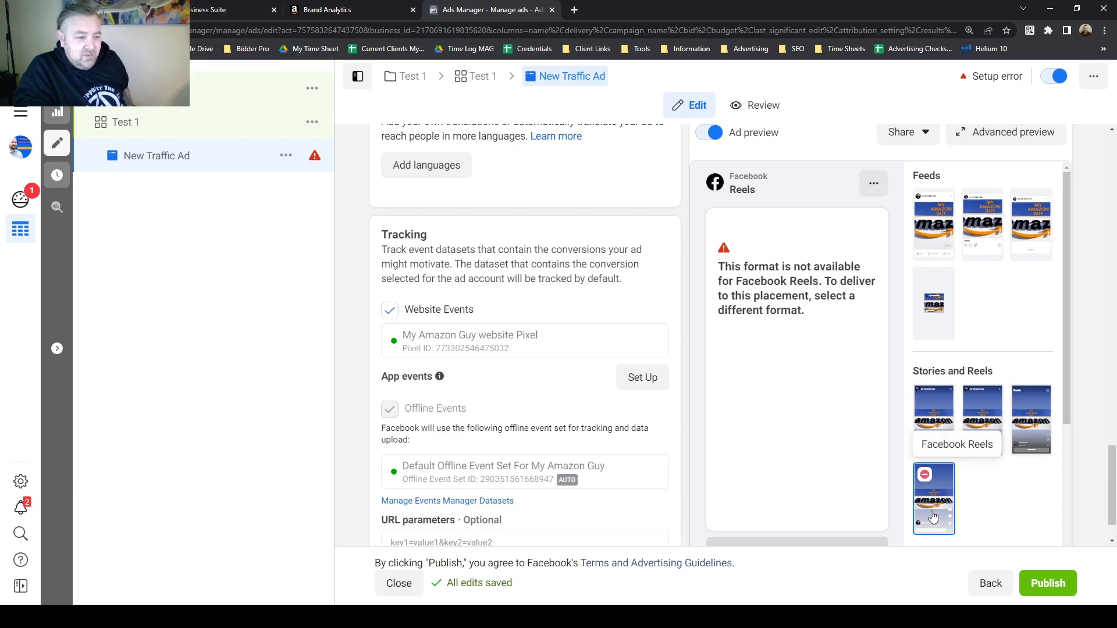
{"action": "left_click", "coordinate": [941, 311]}
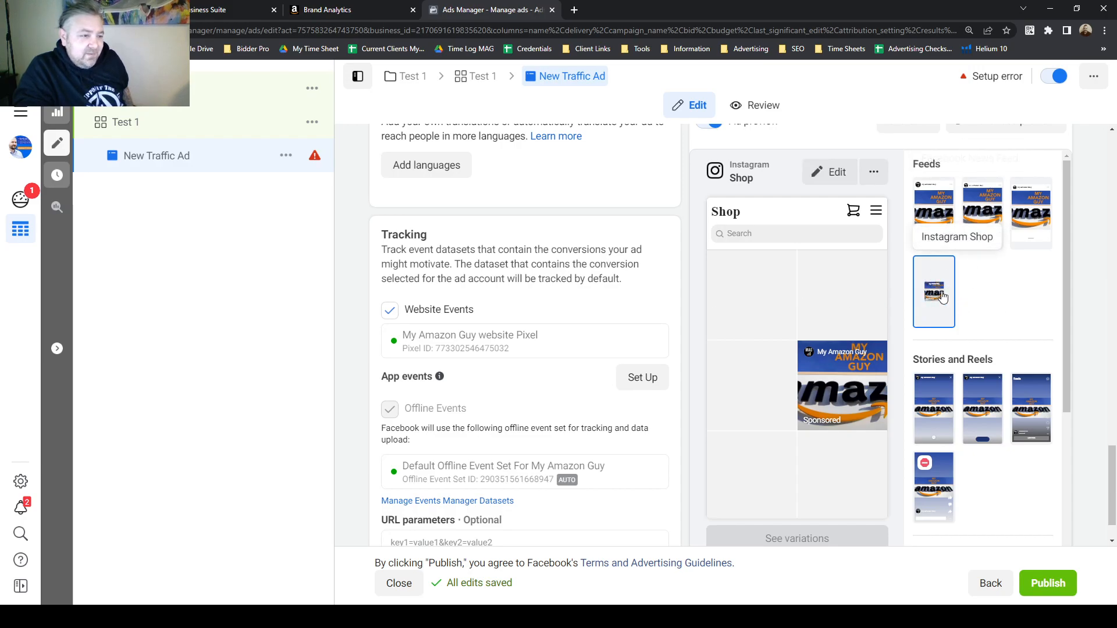
{"action": "scroll", "coordinate": [1029, 300], "scroll_direction": "up", "scroll_amount": 1}
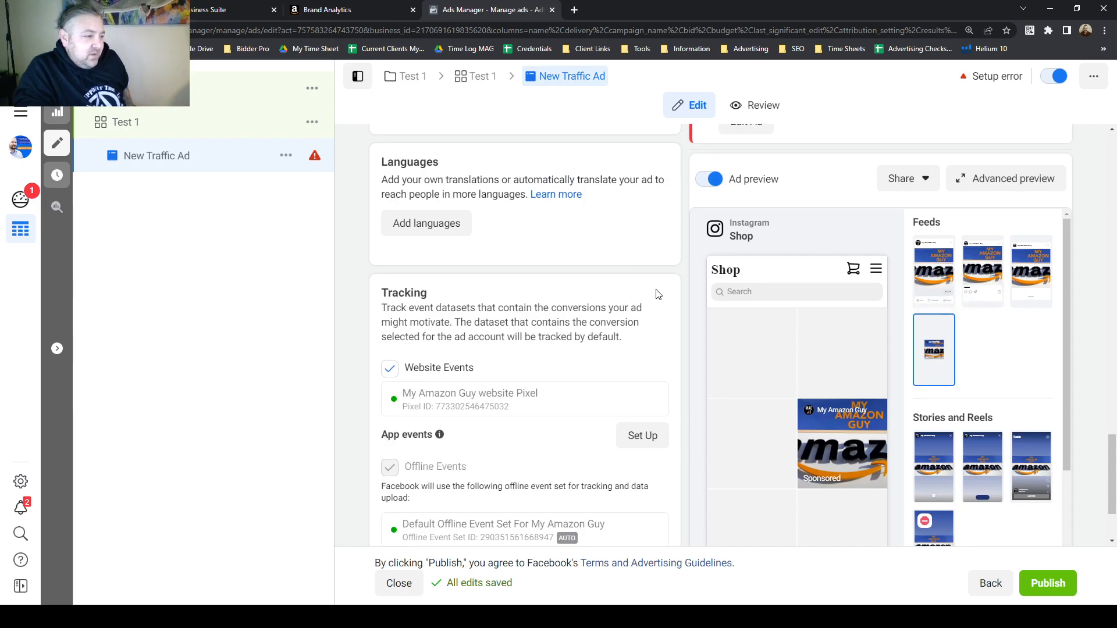
Examine the ad's primary text, headline and description fields without entering any text.
{"action": "scroll", "coordinate": [657, 293], "scroll_direction": "down", "scroll_amount": 1}
{"action": "scroll", "coordinate": [660, 288], "scroll_direction": "up", "scroll_amount": 10}
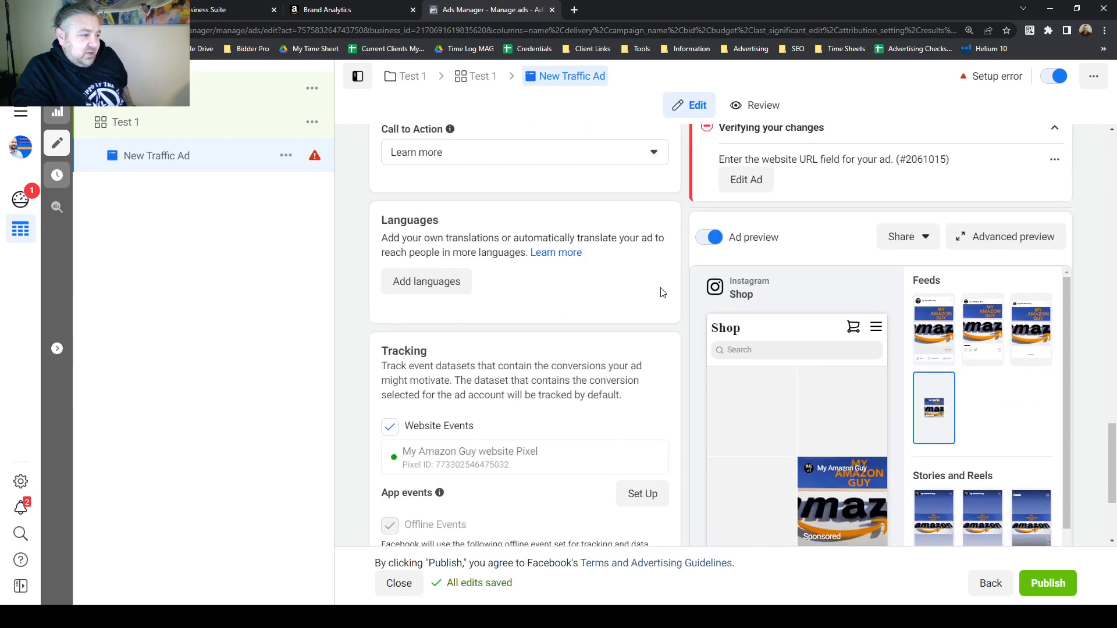
{"action": "scroll", "coordinate": [666, 290], "scroll_direction": "up", "scroll_amount": 7}
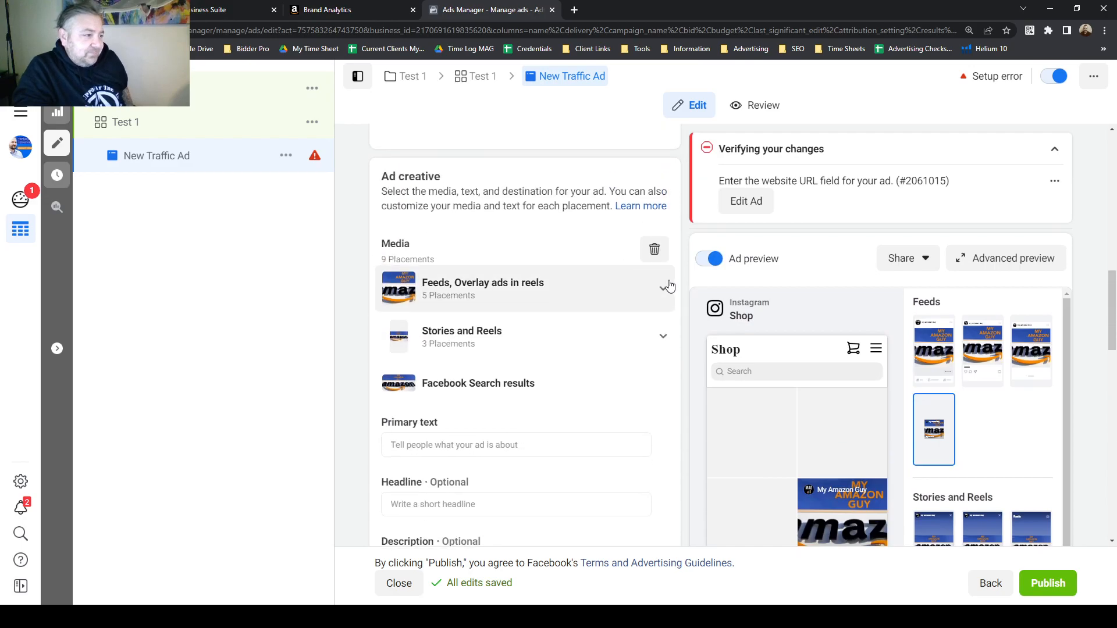
{"action": "scroll", "coordinate": [530, 360], "scroll_direction": "down", "scroll_amount": 2}
{"action": "left_click", "coordinate": [441, 326]}
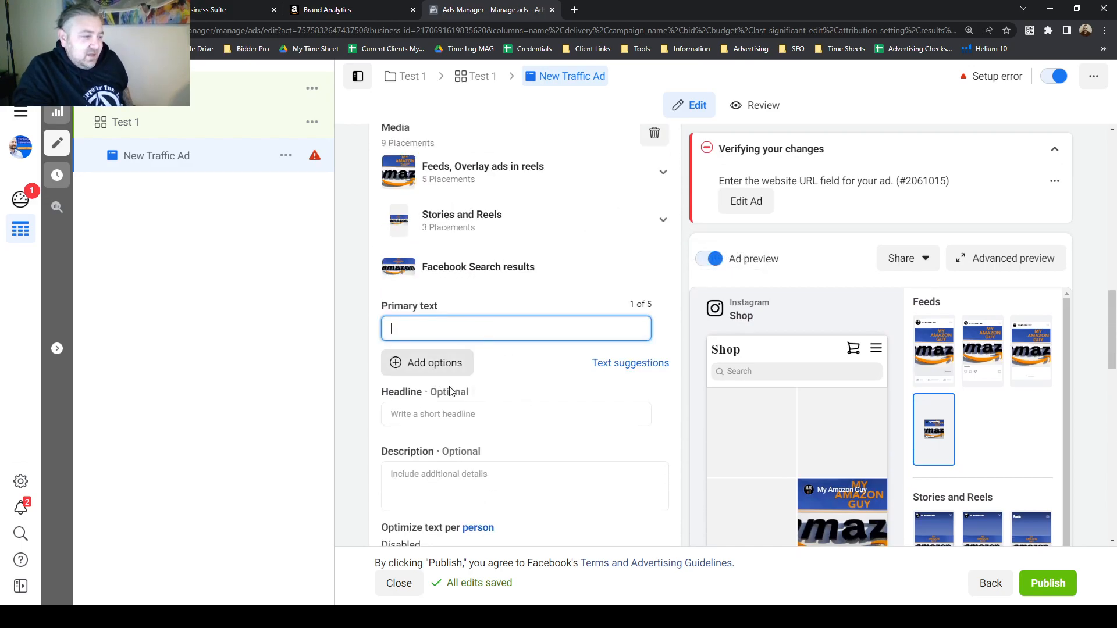
{"action": "left_click", "coordinate": [442, 414]}
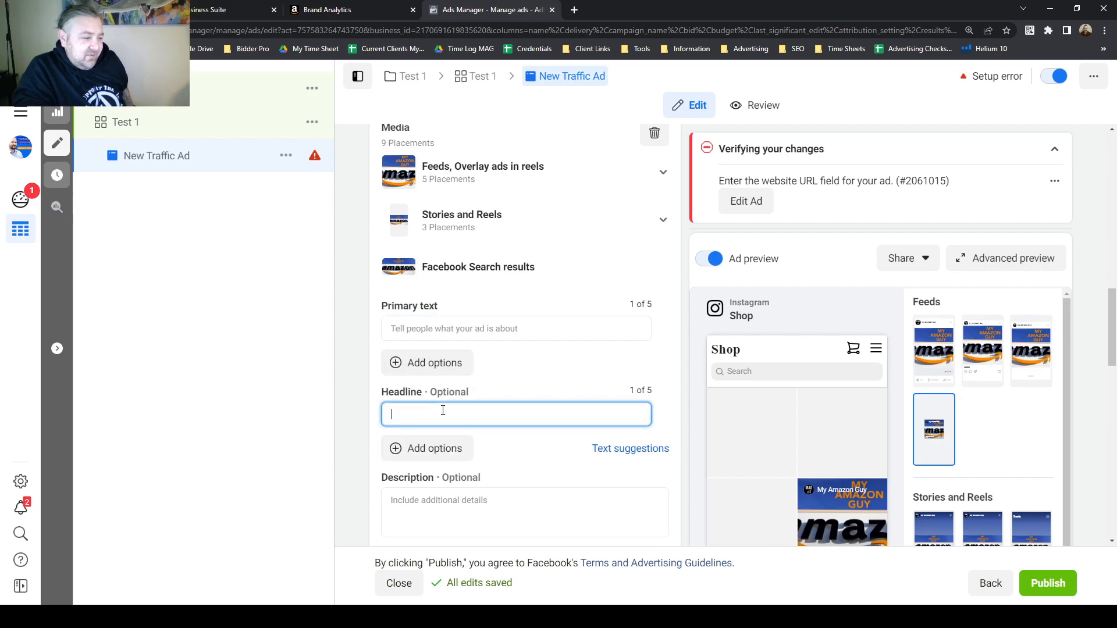
{"action": "left_click", "coordinate": [439, 504]}
{"action": "scroll", "coordinate": [350, 429], "scroll_direction": "down", "scroll_amount": 1}
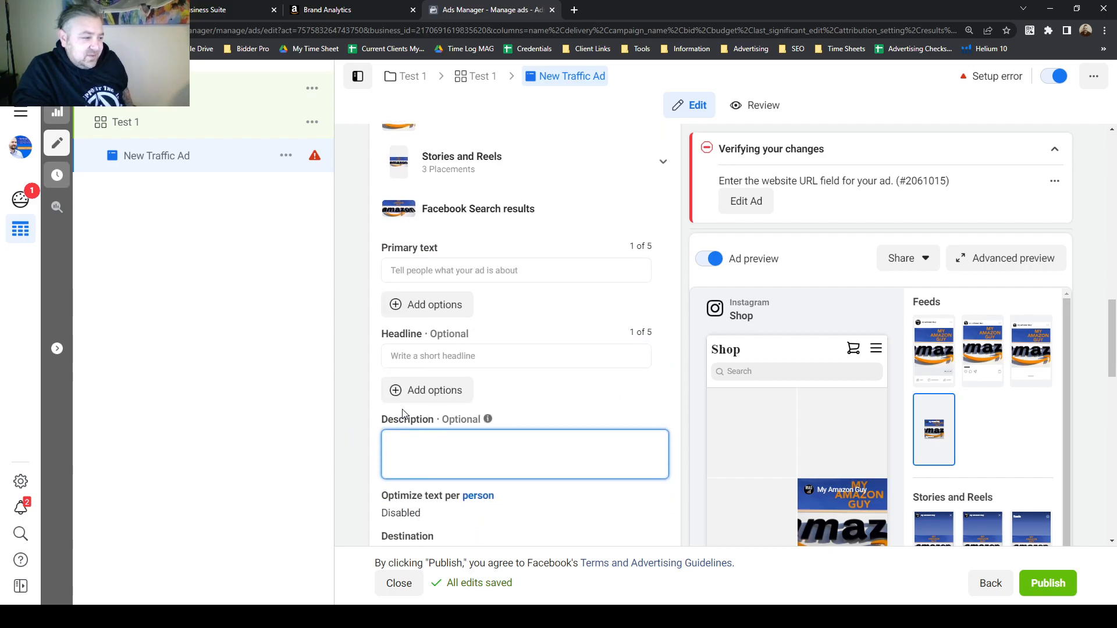
{"action": "left_click", "coordinate": [486, 268]}
{"action": "left_click", "coordinate": [358, 280]}
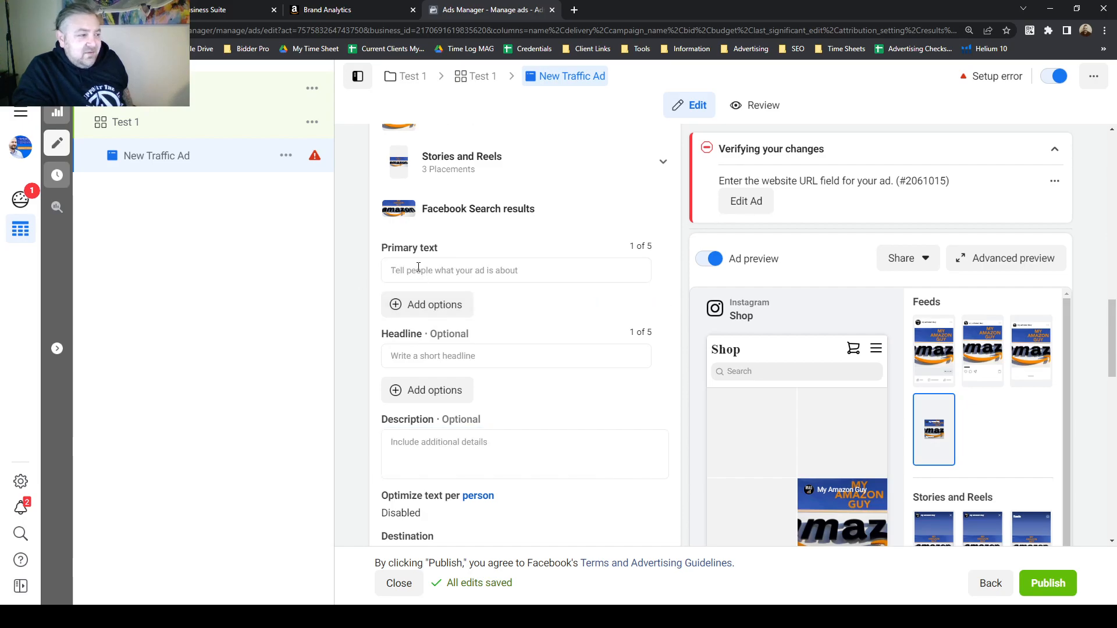
{"action": "left_click", "coordinate": [418, 267]}
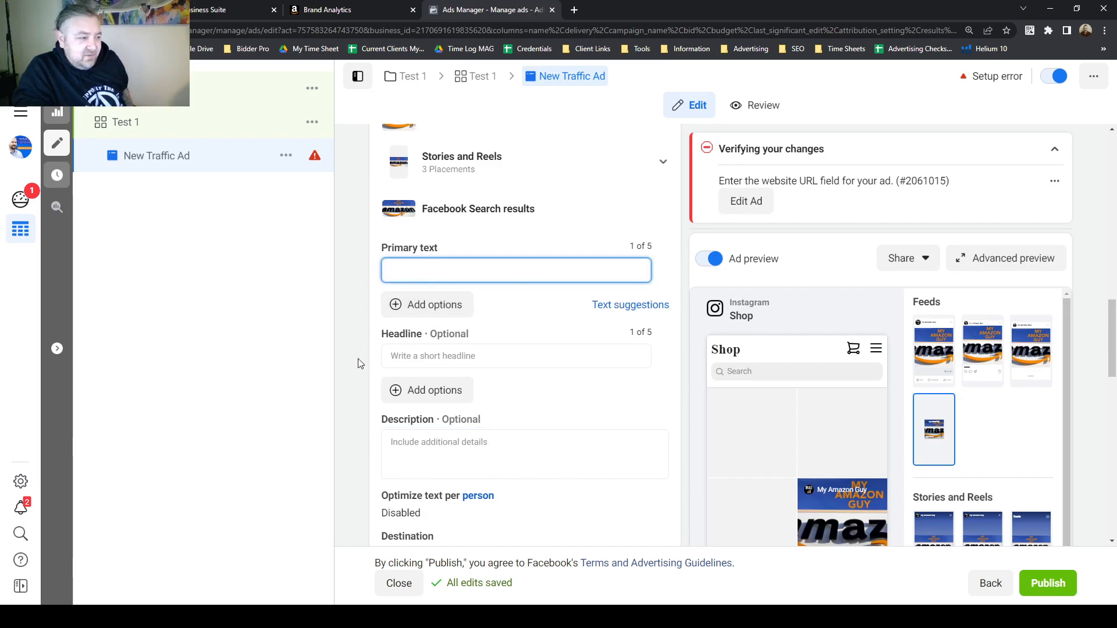
{"action": "left_click", "coordinate": [434, 354]}
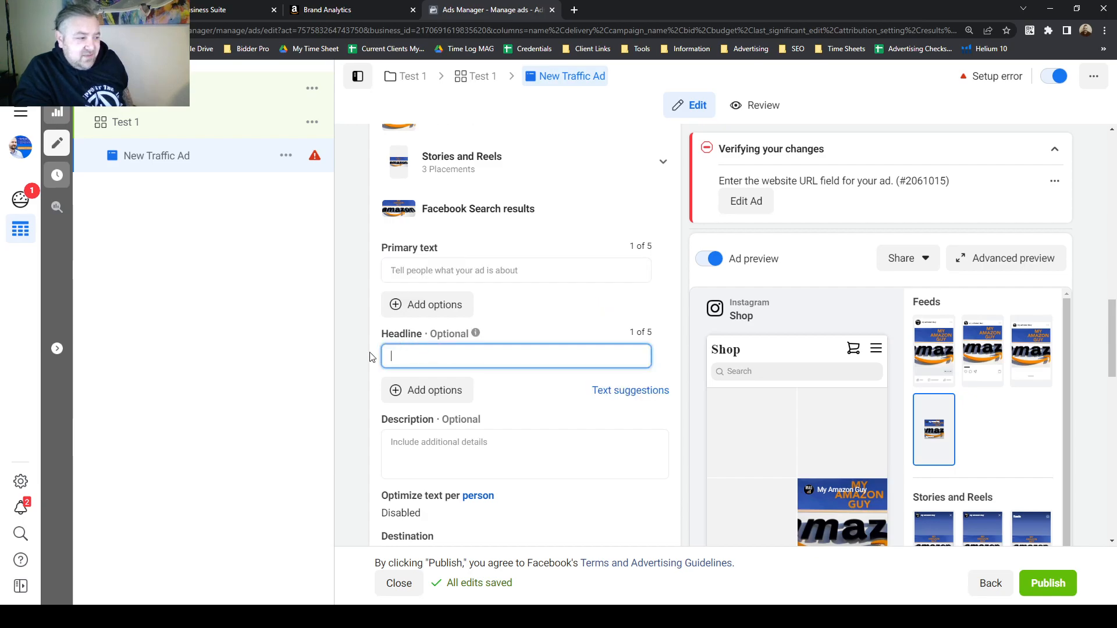
{"action": "left_click", "coordinate": [354, 427]}
{"action": "left_click", "coordinate": [427, 437]}
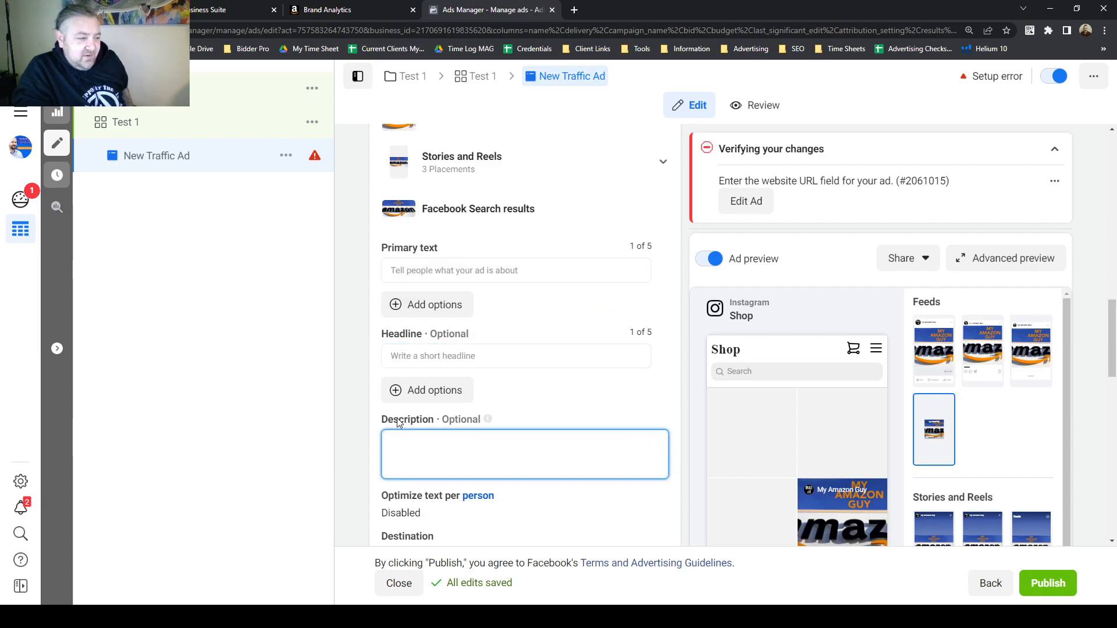
{"action": "left_click", "coordinate": [367, 387]}
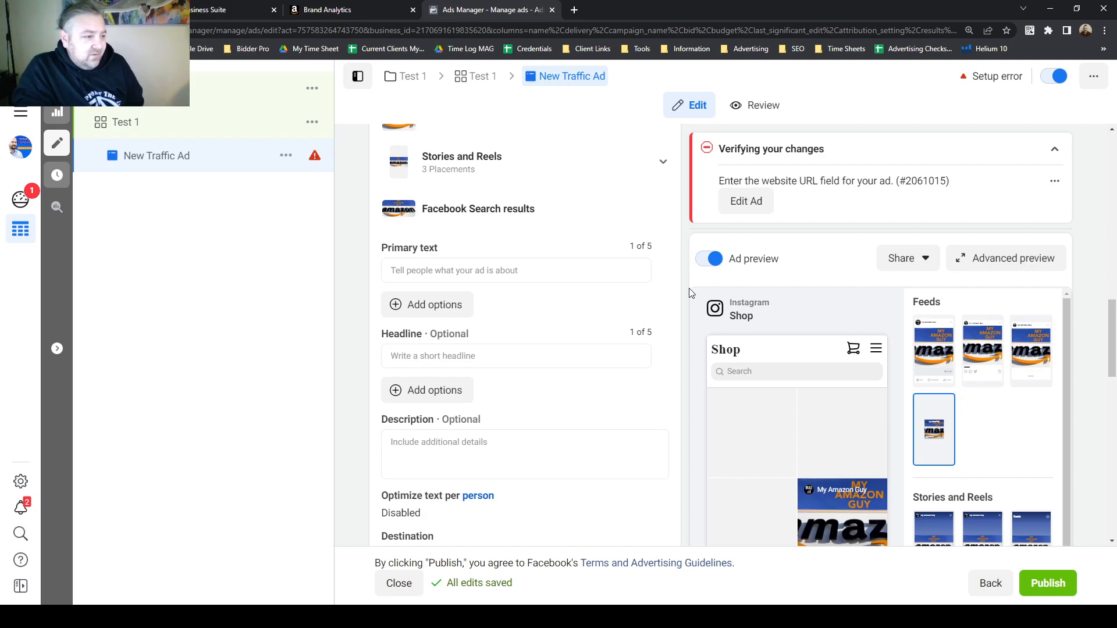
Examine the destination options and the website URL field for the ad.
{"action": "scroll", "coordinate": [691, 288], "scroll_direction": "down", "scroll_amount": 3}
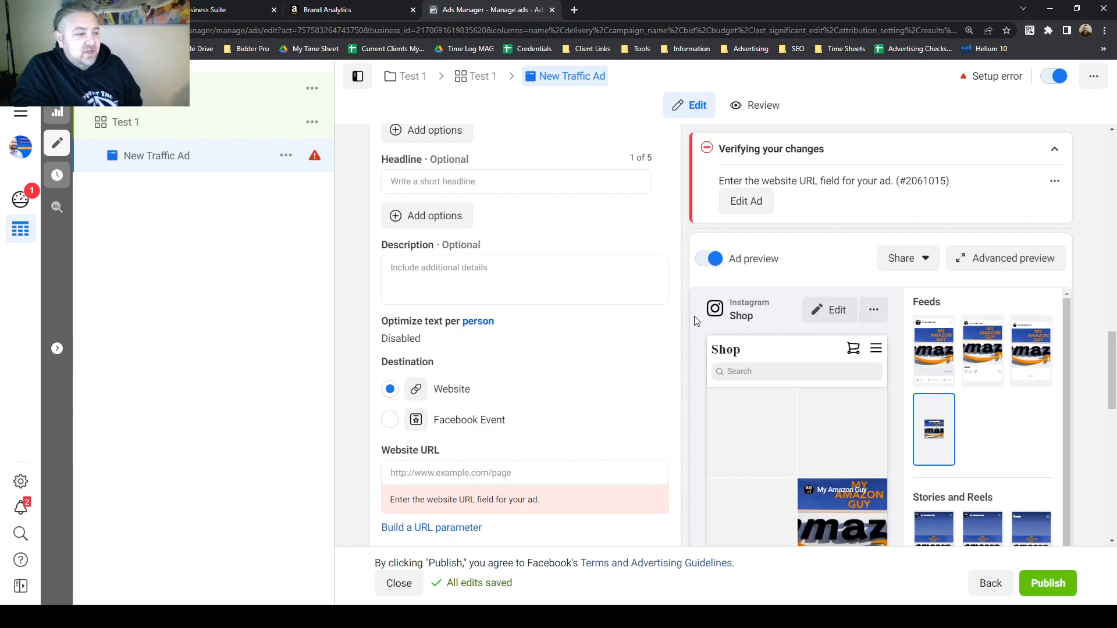
{"action": "scroll", "coordinate": [682, 319], "scroll_direction": "down", "scroll_amount": 1}
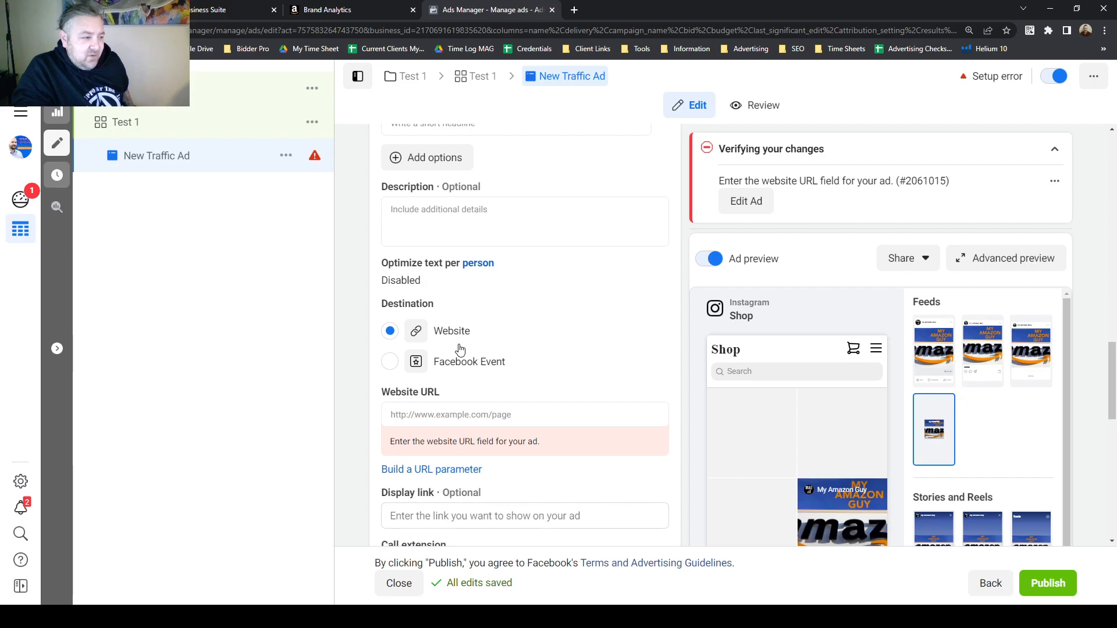
{"action": "scroll", "coordinate": [546, 361], "scroll_direction": "down", "scroll_amount": 1}
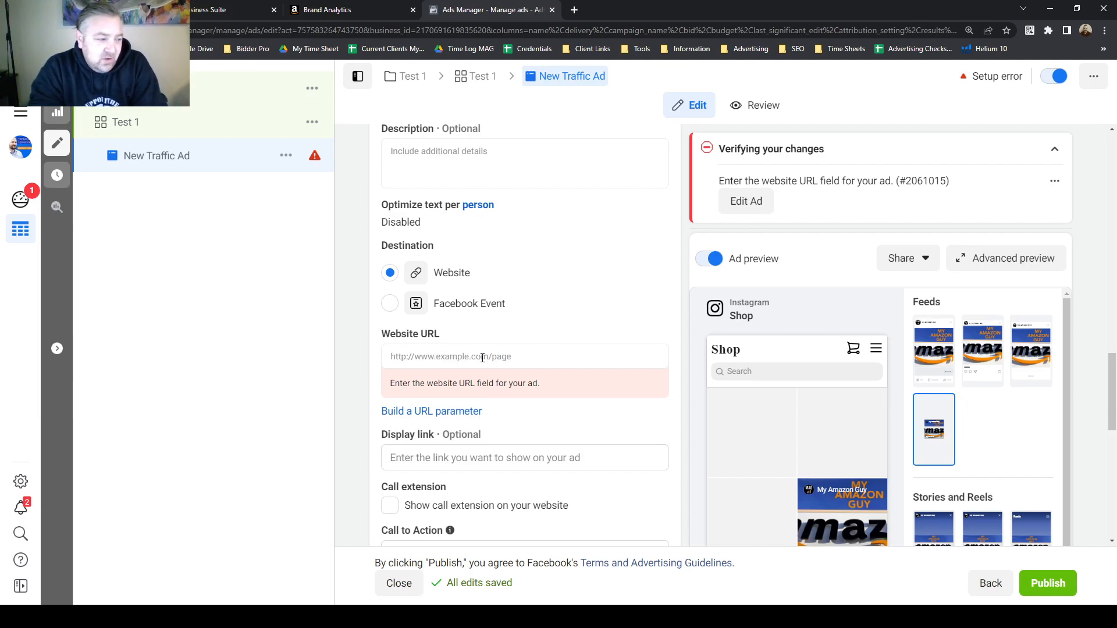
{"action": "left_click", "coordinate": [465, 356]}
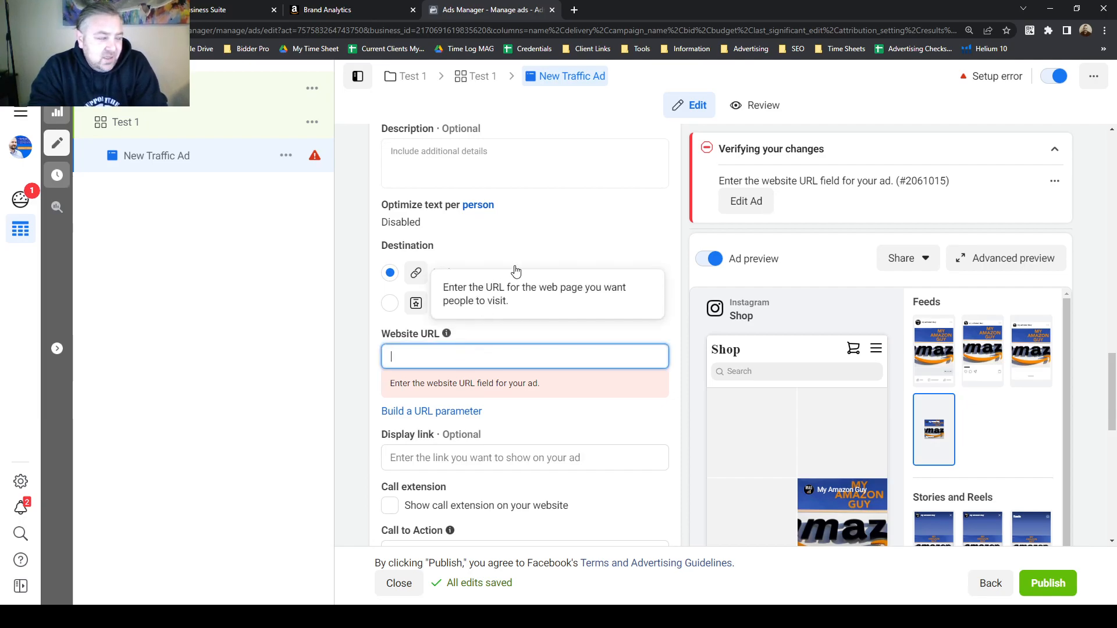
{"action": "left_click", "coordinate": [487, 377]}
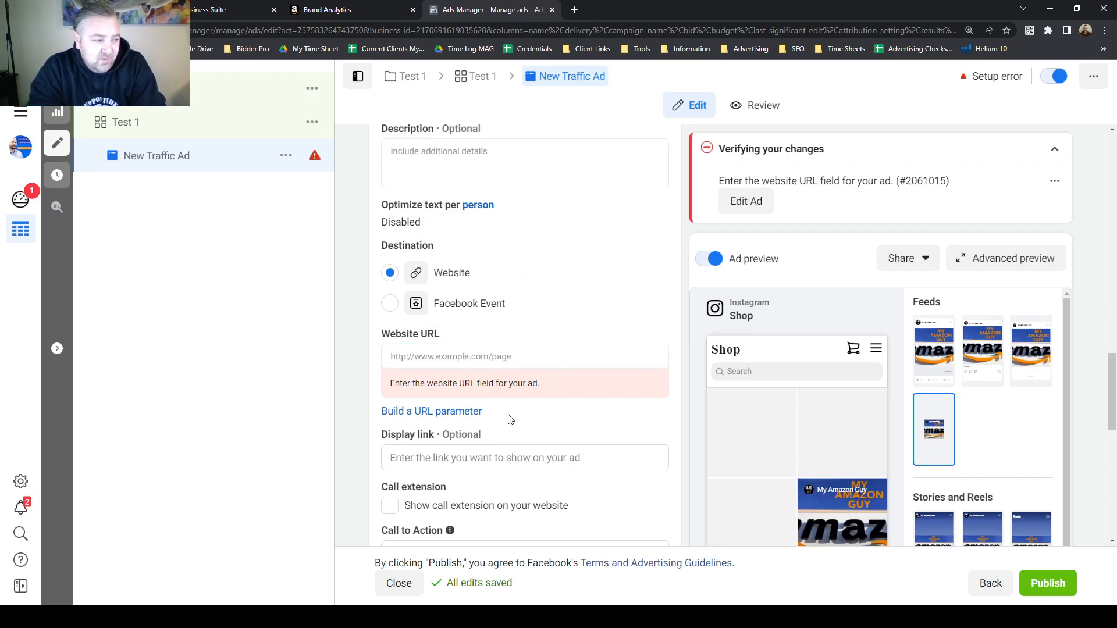
{"action": "left_click", "coordinate": [455, 356]}
{"action": "left_click", "coordinate": [360, 342]}
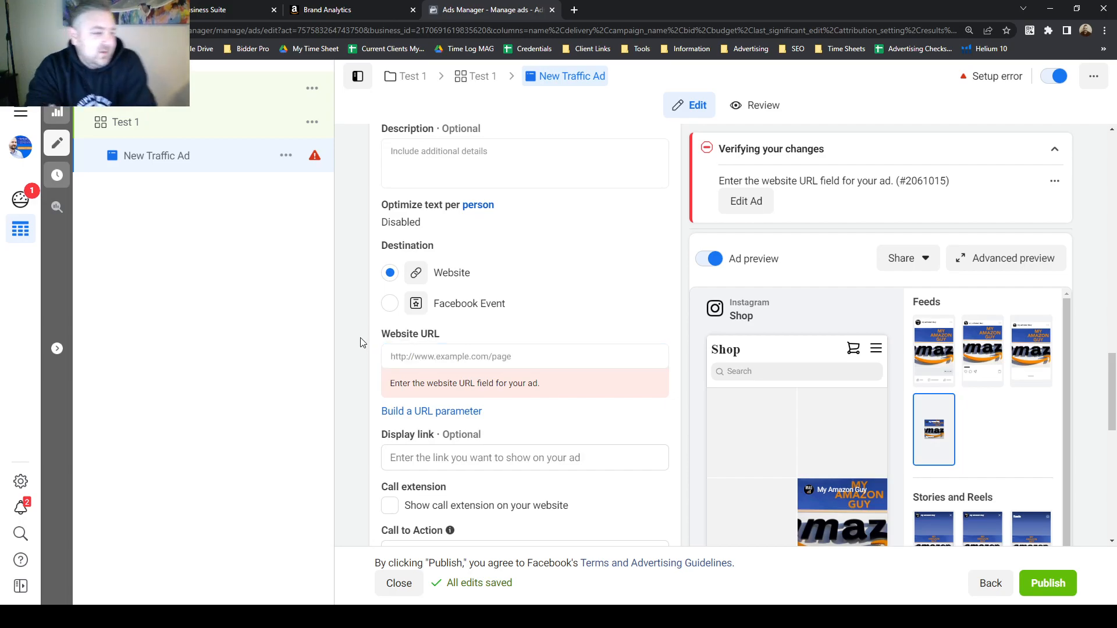
Try to publish the ad, then dismiss the publishing notification.
{"action": "scroll", "coordinate": [364, 343], "scroll_direction": "down", "scroll_amount": 9}
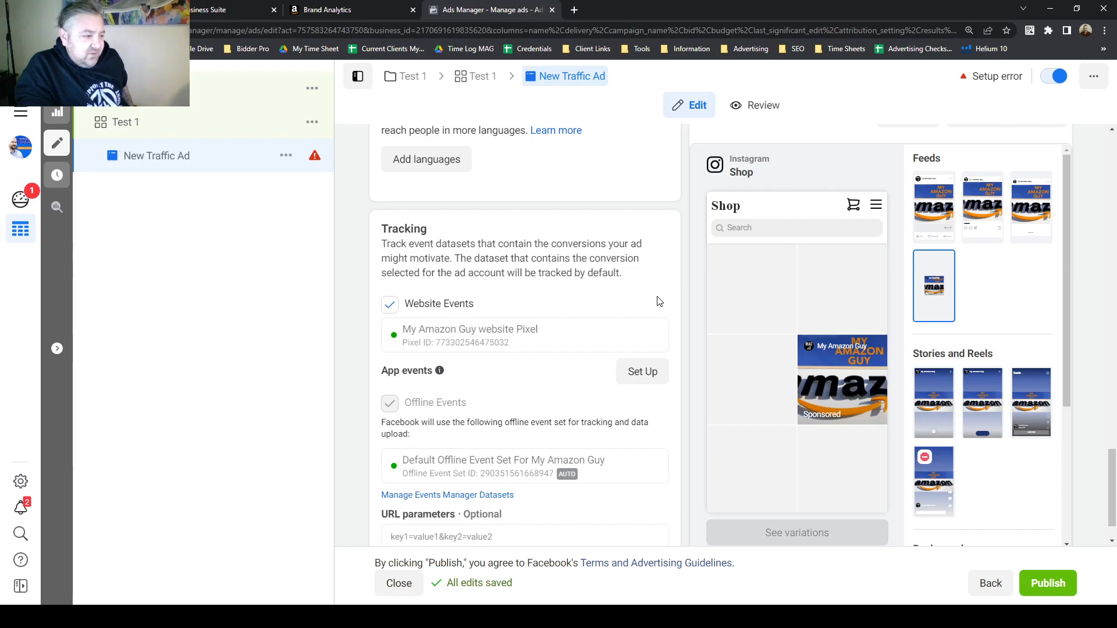
{"action": "scroll", "coordinate": [662, 309], "scroll_direction": "down", "scroll_amount": 1}
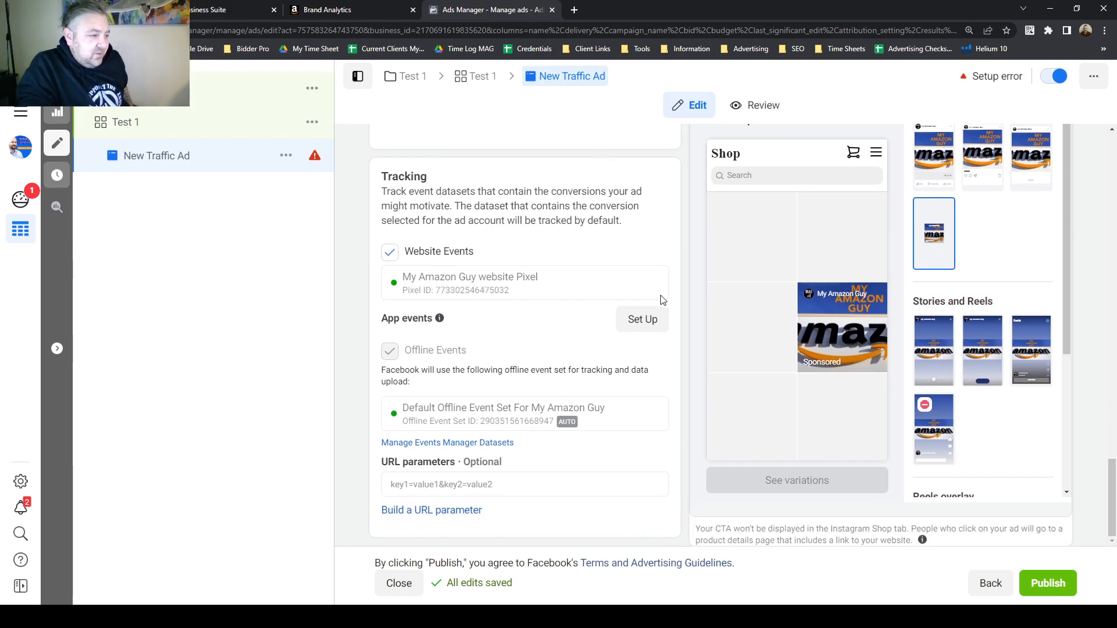
{"action": "left_click", "coordinate": [1046, 584]}
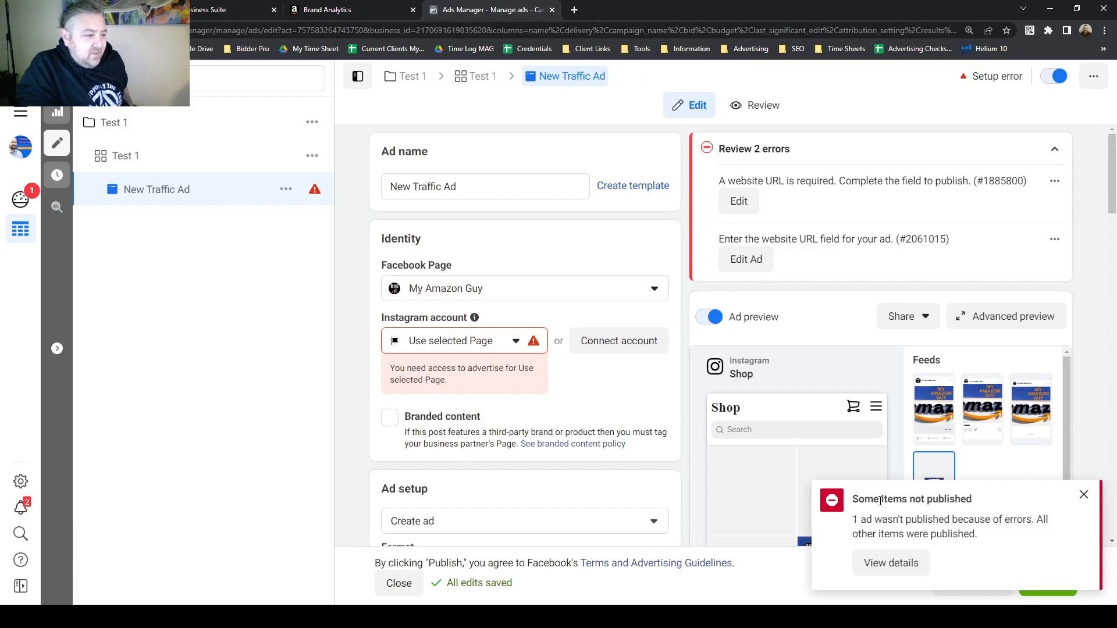
{"action": "left_click_drag", "start_coordinate": [880, 500], "coordinate": [959, 520]}
{"action": "left_click", "coordinate": [1083, 495]}
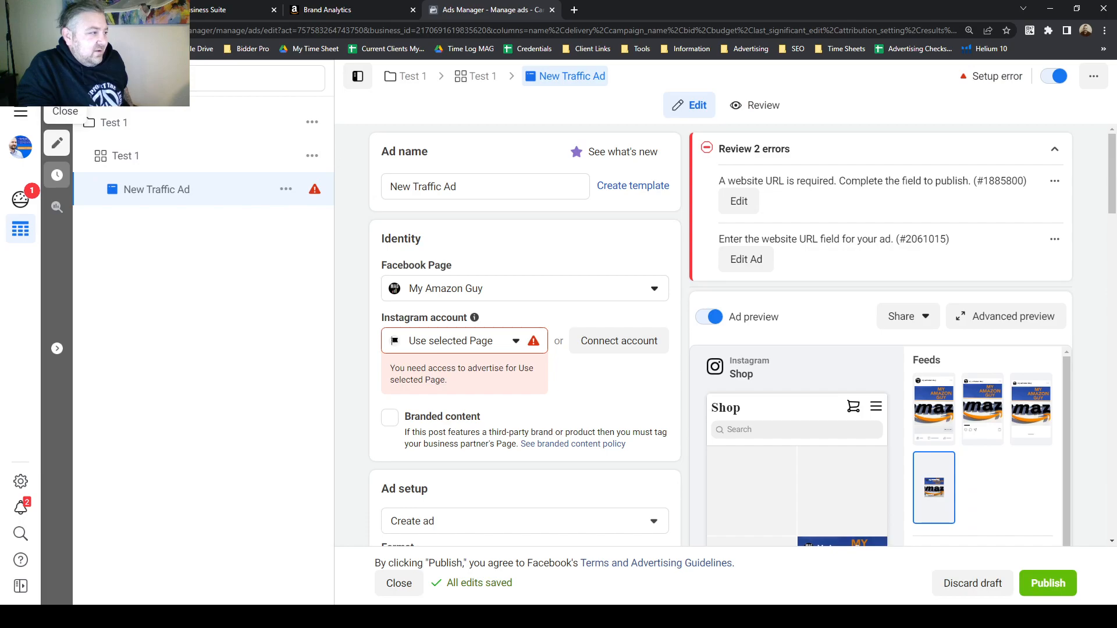
Close the ad editor and return to the campaigns list.
{"action": "left_click", "coordinate": [57, 81]}
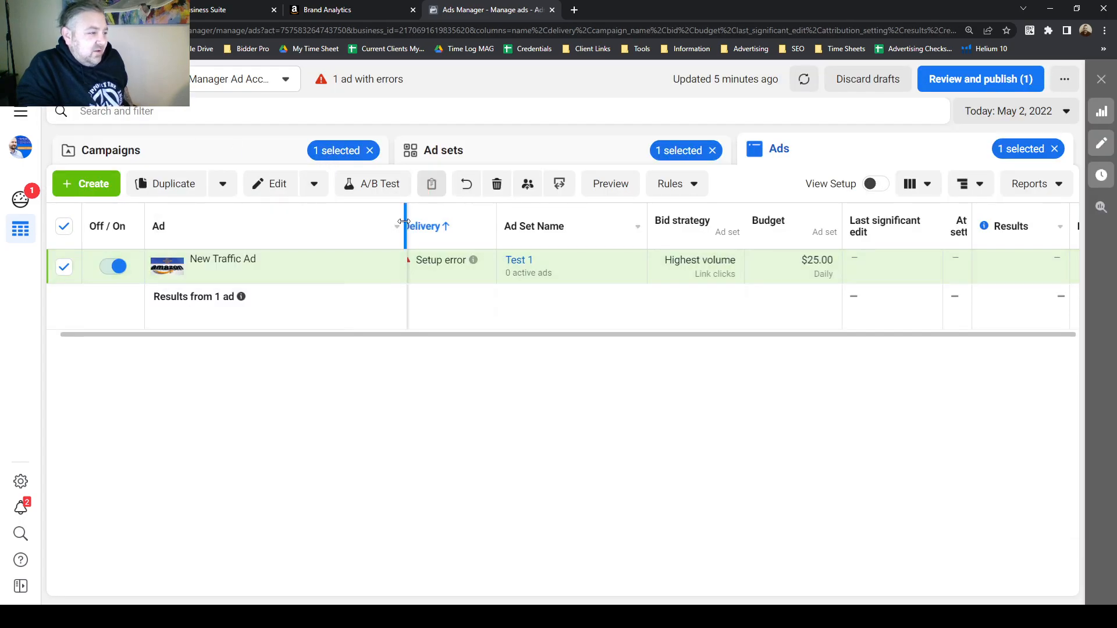
{"action": "left_click", "coordinate": [274, 147]}
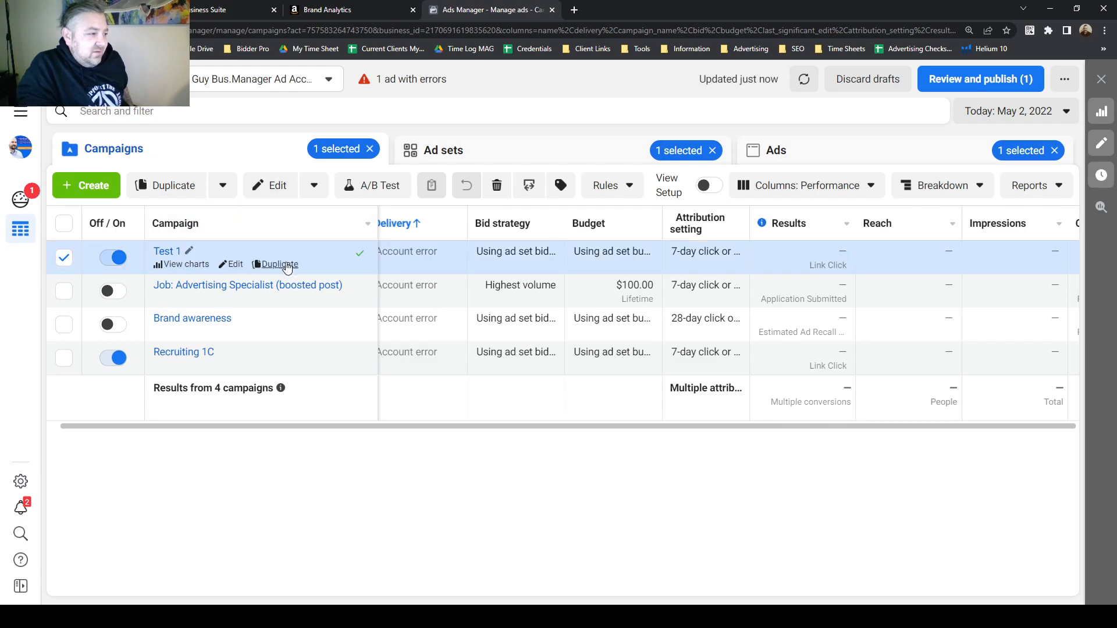
Open the ad sets view and examine the Test 1 ad set's budget, bid strategy and performance columns.
{"action": "left_click", "coordinate": [492, 150]}
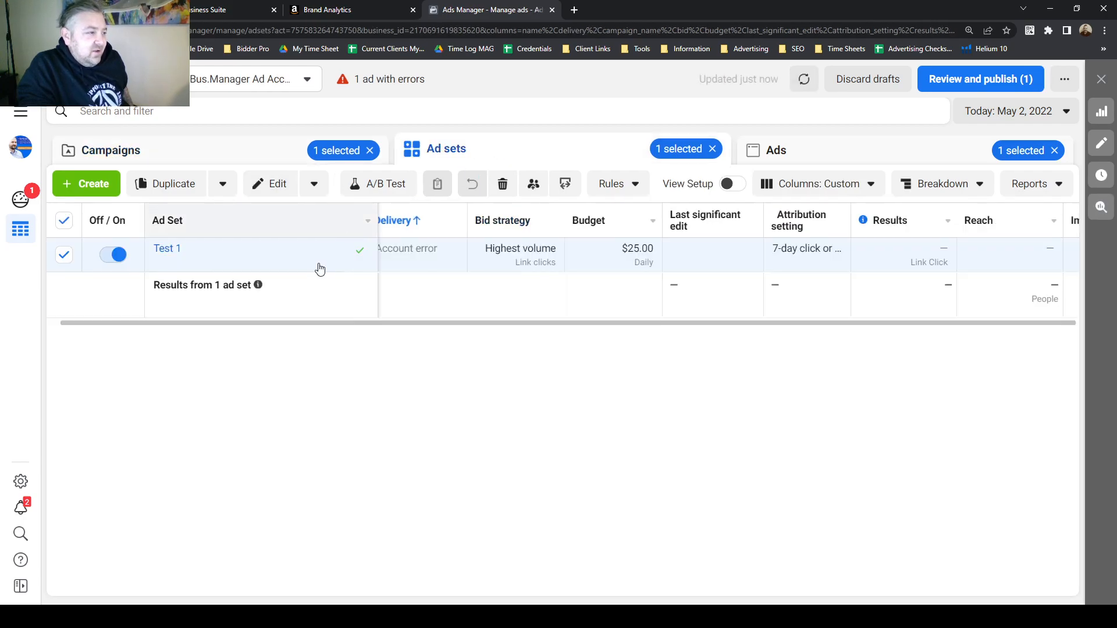
{"action": "double_click", "coordinate": [621, 246]}
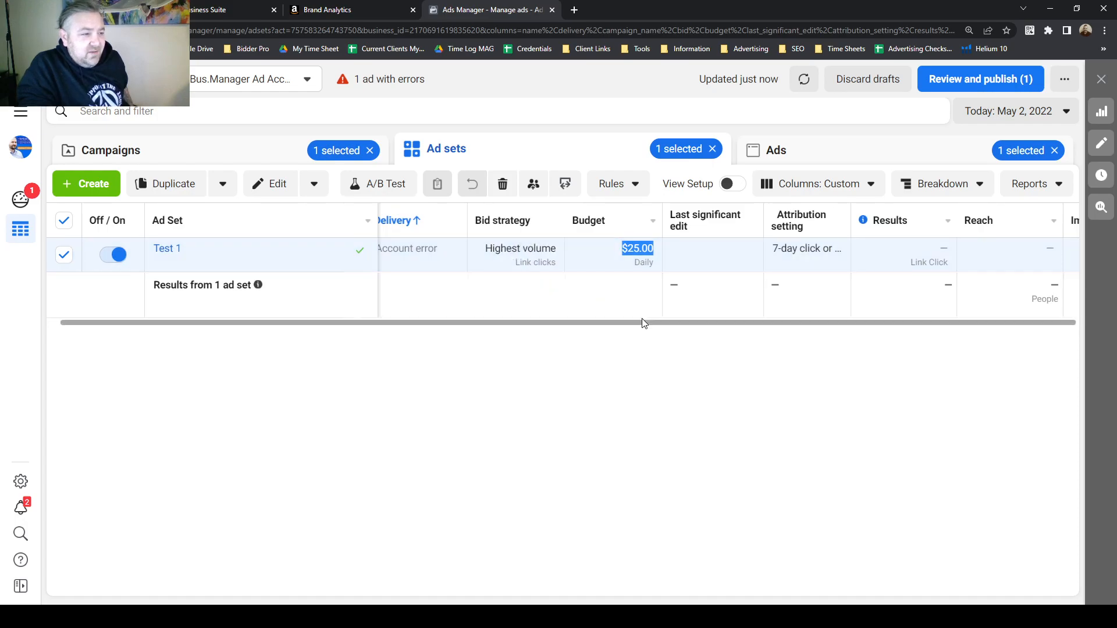
{"action": "scroll", "coordinate": [669, 325], "scroll_direction": "right", "scroll_amount": 5}
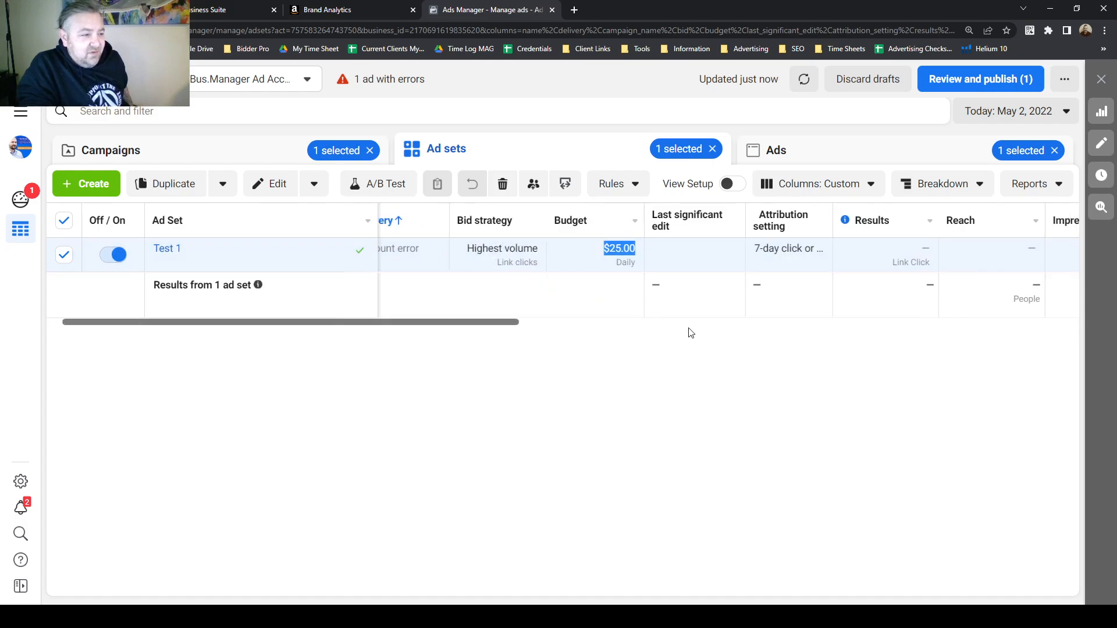
{"action": "left_click", "coordinate": [868, 185]}
{"action": "scroll", "coordinate": [793, 449], "scroll_direction": "down", "scroll_amount": 1}
{"action": "scroll", "coordinate": [865, 215], "scroll_direction": "up", "scroll_amount": 1}
{"action": "left_click", "coordinate": [871, 184]}
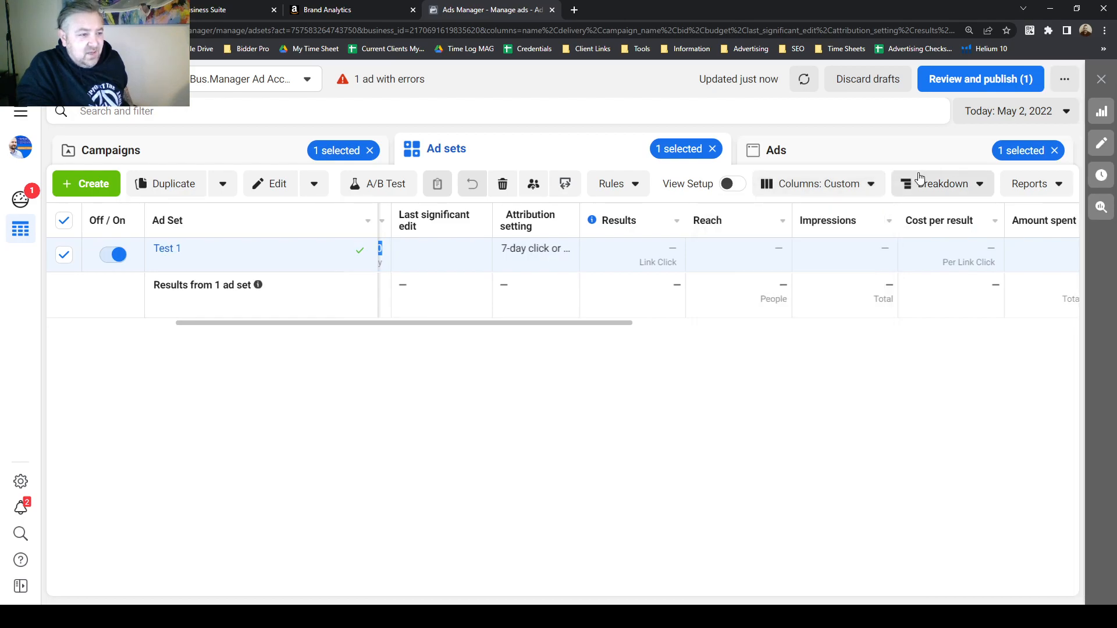
Examine the Breakdown options for the ad set, including the delivery and time breakdowns, without applying one.
{"action": "left_click", "coordinate": [977, 184]}
{"action": "mouse_move", "coordinate": [977, 247]}
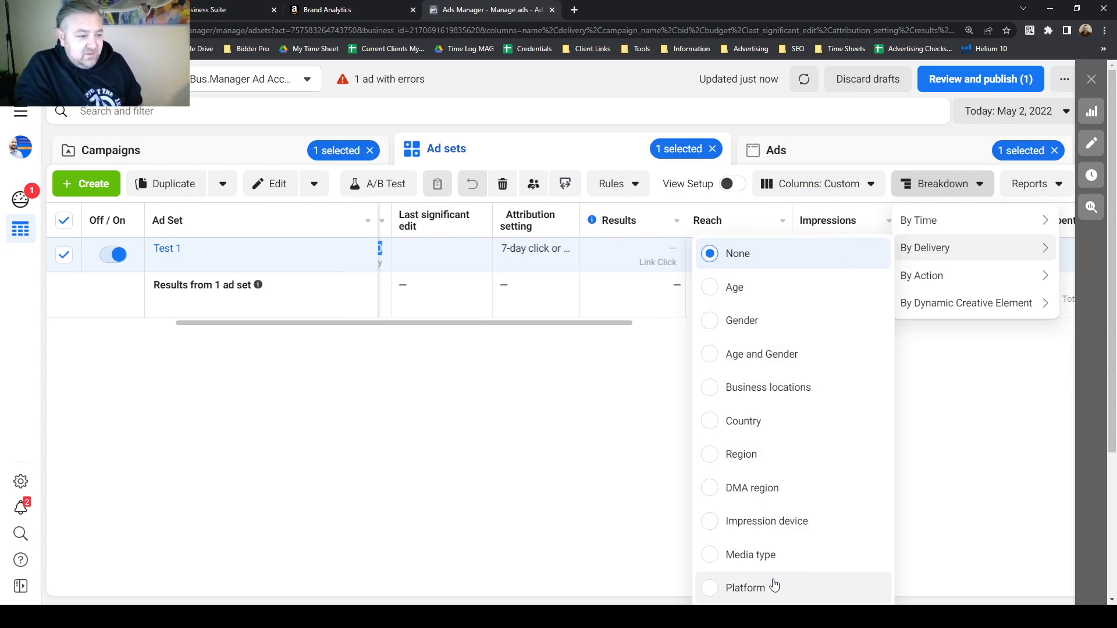
{"action": "scroll", "coordinate": [742, 539], "scroll_direction": "down", "scroll_amount": 1}
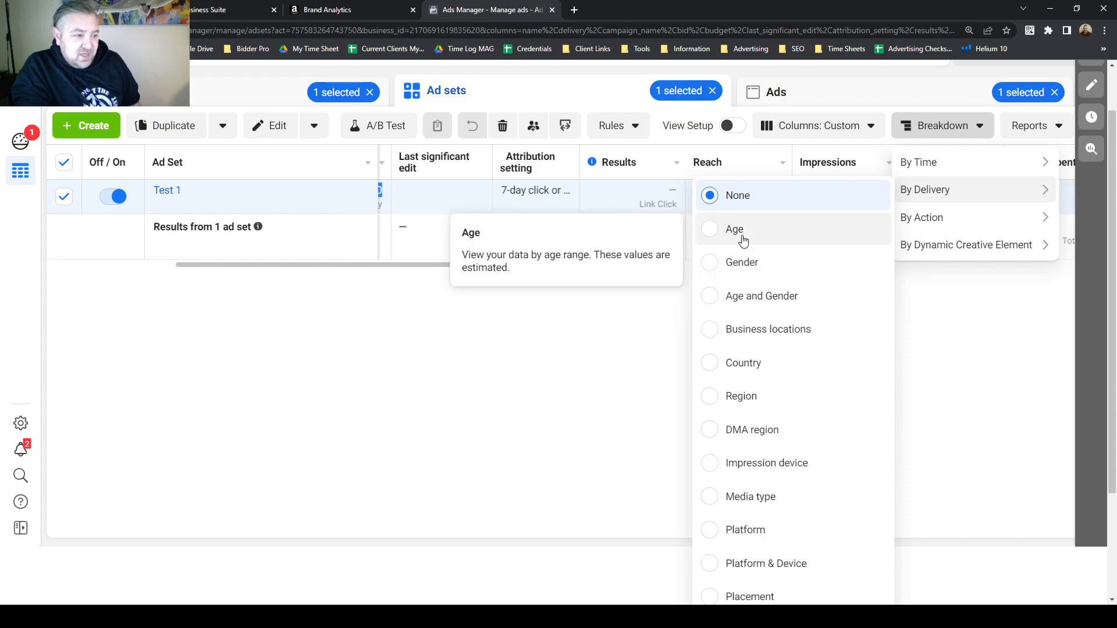
{"action": "scroll", "coordinate": [888, 208], "scroll_direction": "up", "scroll_amount": 1}
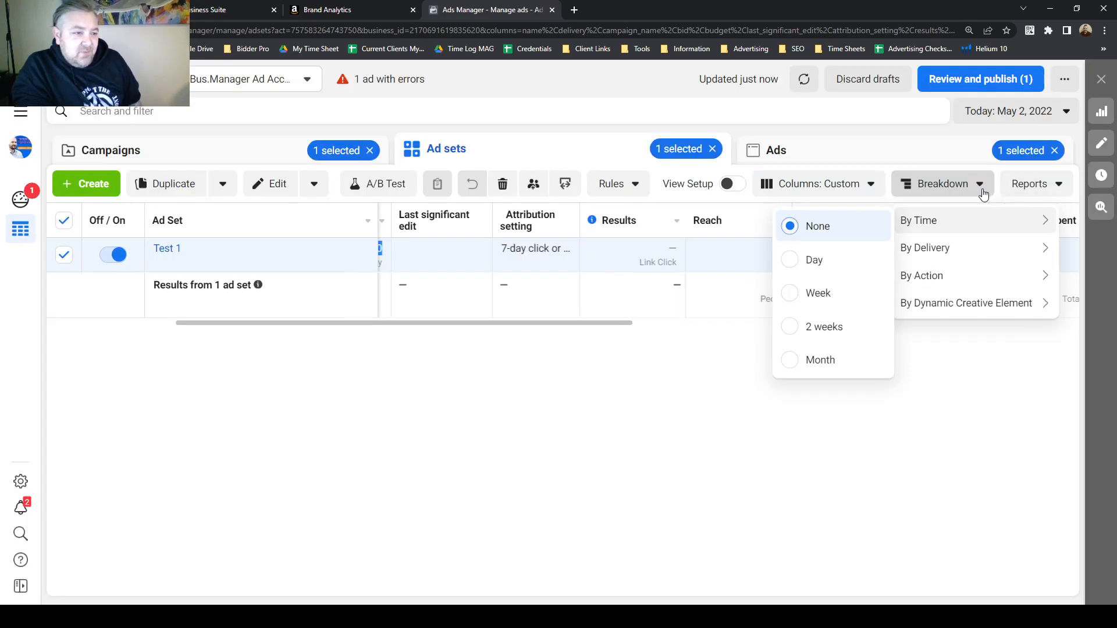
{"action": "left_click", "coordinate": [978, 186]}
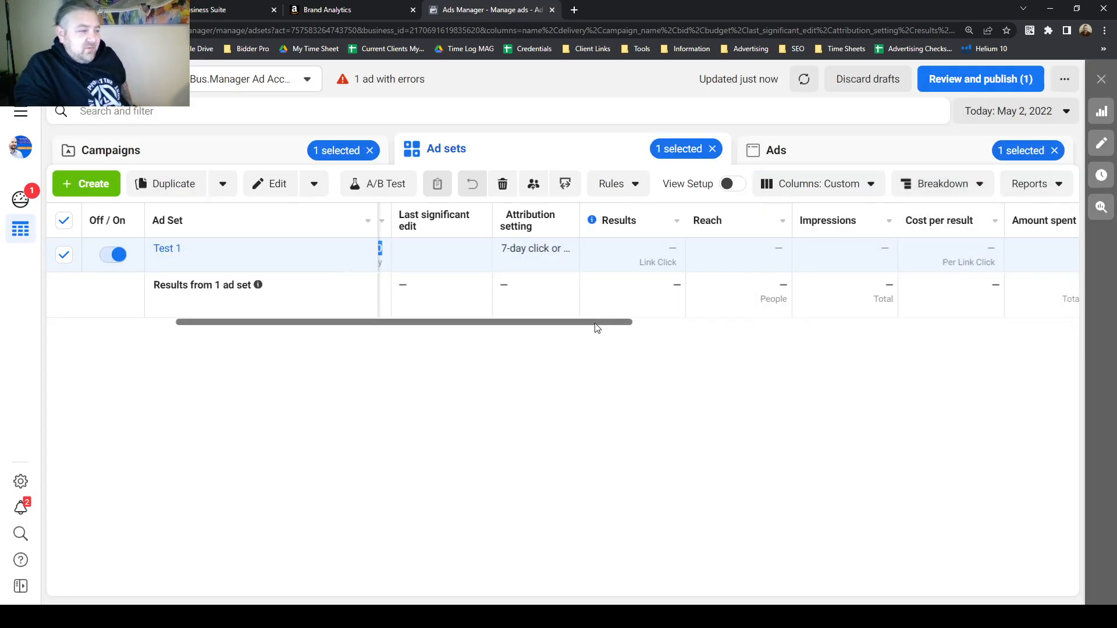
Return to the campaigns list.
{"action": "left_click_drag", "start_coordinate": [598, 323], "coordinate": [481, 329]}
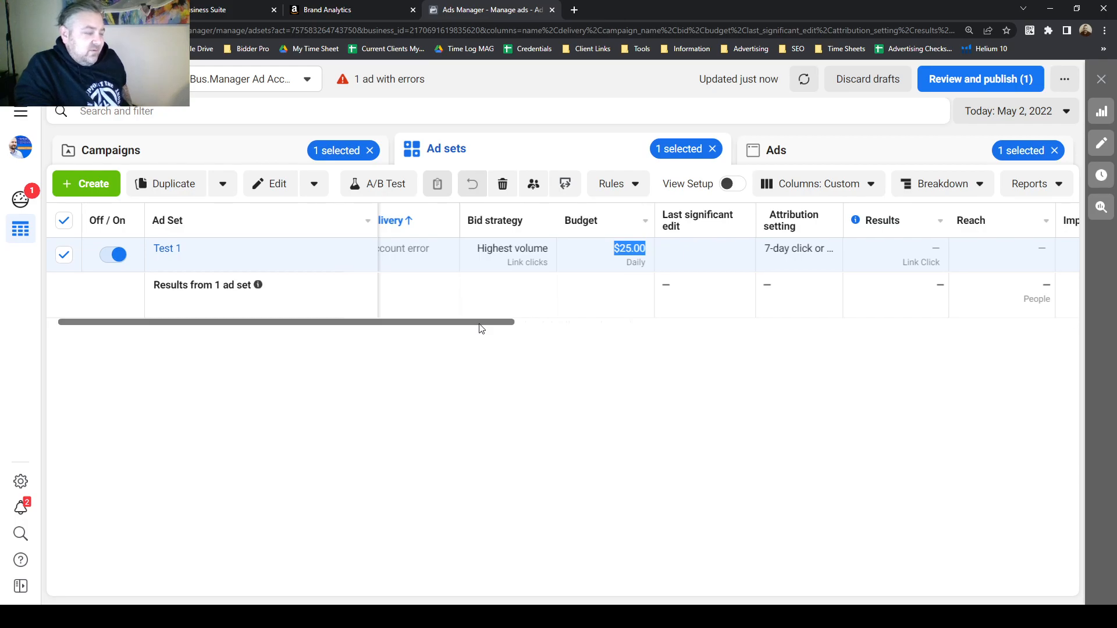
{"action": "left_click_drag", "start_coordinate": [480, 328], "coordinate": [459, 330]}
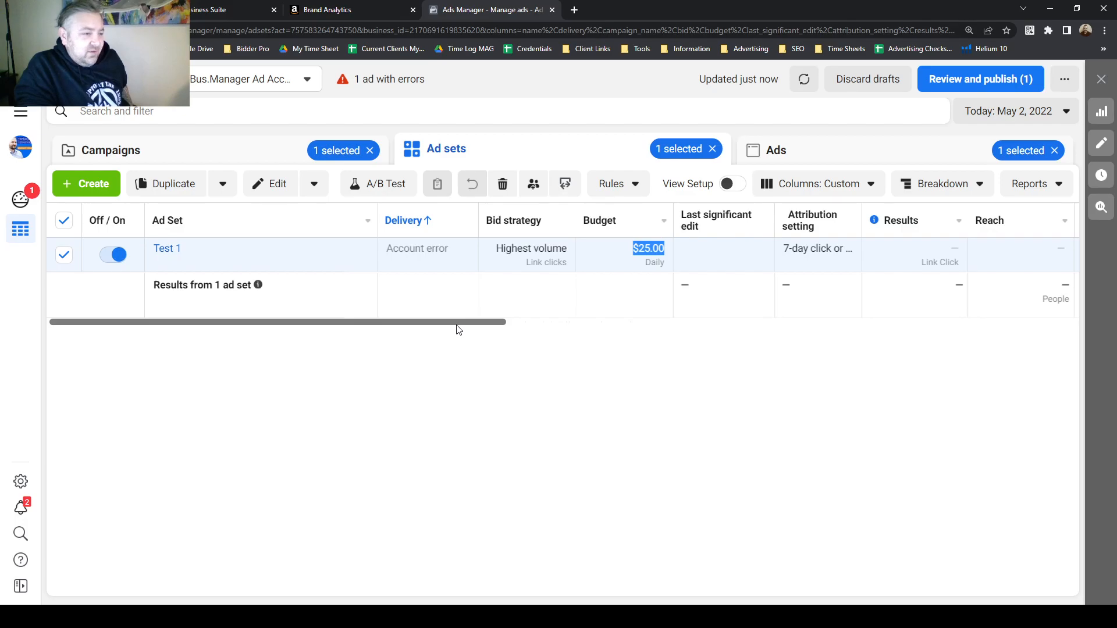
{"action": "left_click", "coordinate": [282, 154]}
{"action": "mouse_move", "coordinate": [257, 264]}
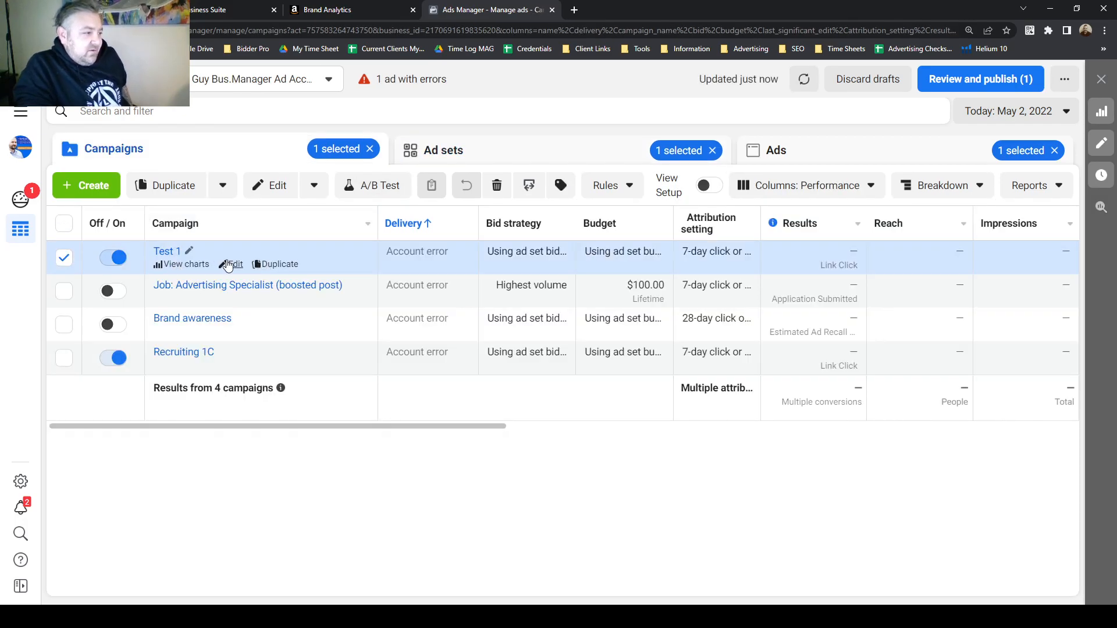